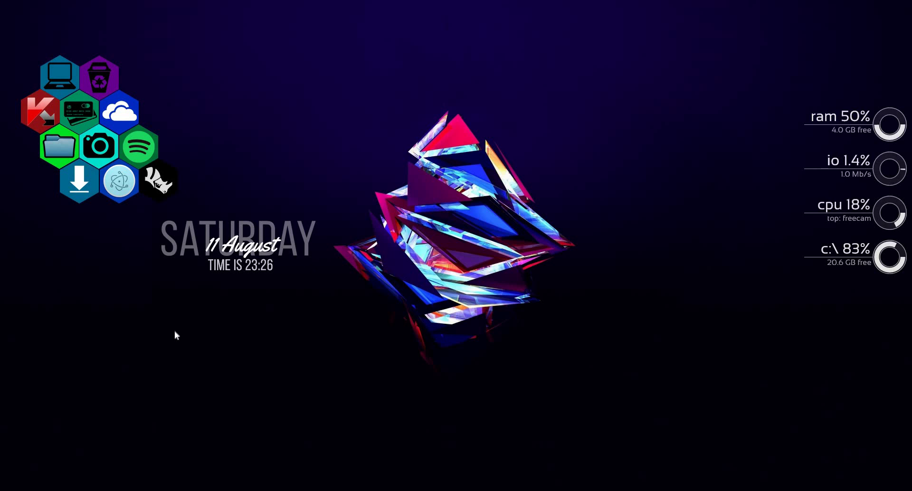
Switch to AutoCAD and create a new blank drawing beside the open caster drawing.
mouse_move(159, 465)
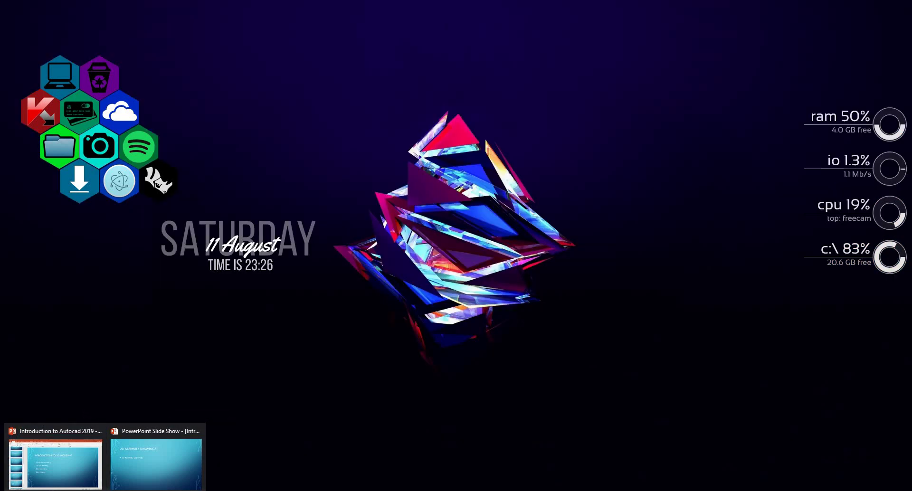
key(alt+Tab)
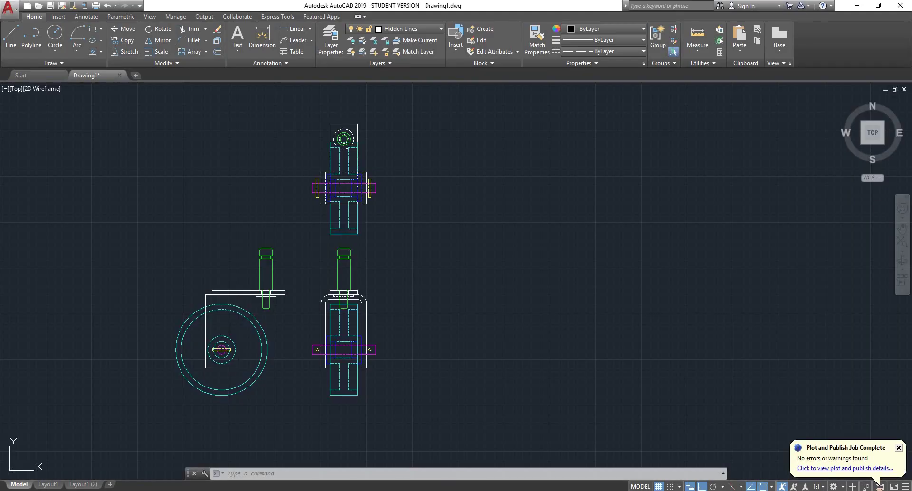
click(137, 76)
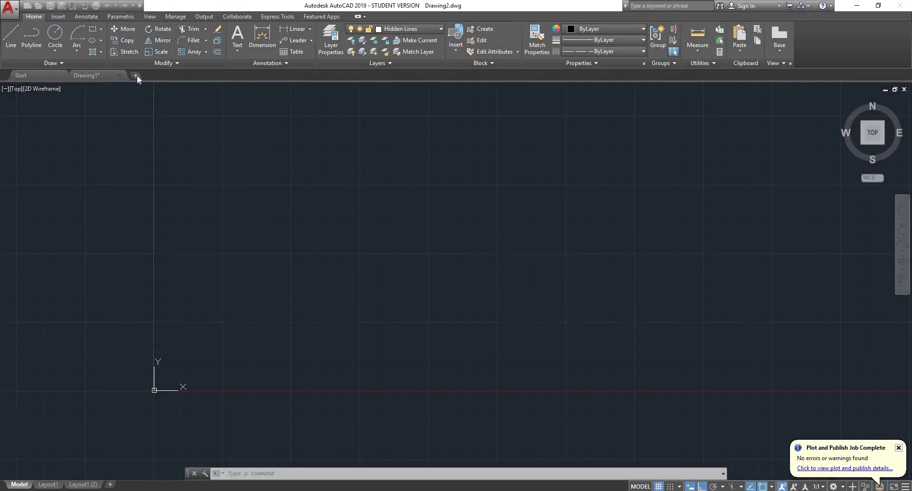
Return to Drawing1 and examine the assembly views and the dimensioned part drawings, especially the wheel bush.
click(90, 75)
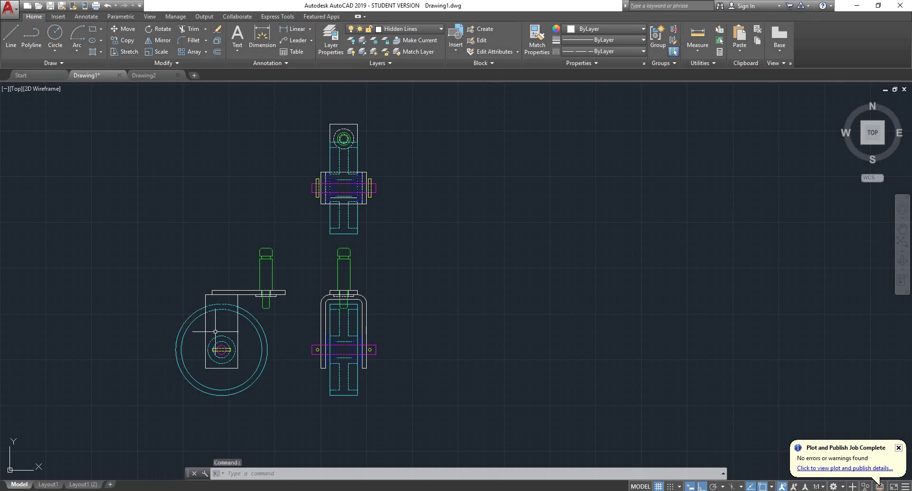
scroll(225, 328, up, 4)
scroll(231, 345, down, 2)
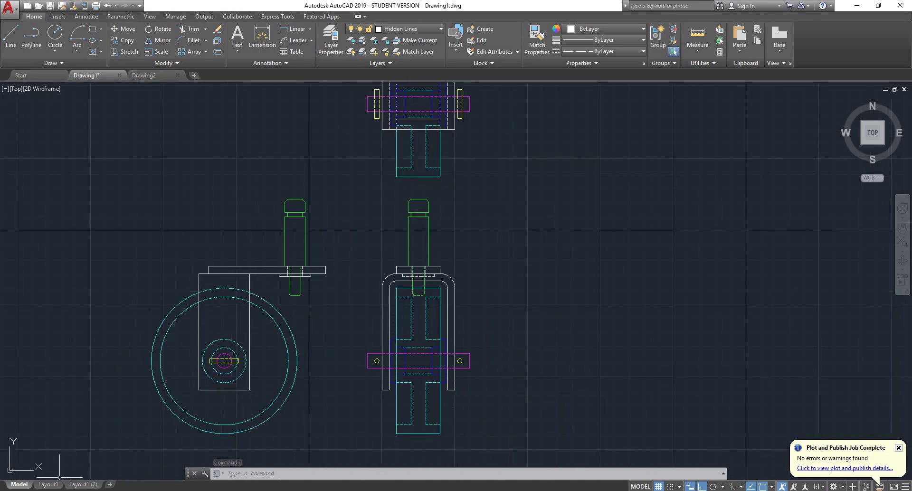
scroll(216, 307, down, 5)
middle_drag(190, 148, 256, 285)
scroll(251, 282, up, 4)
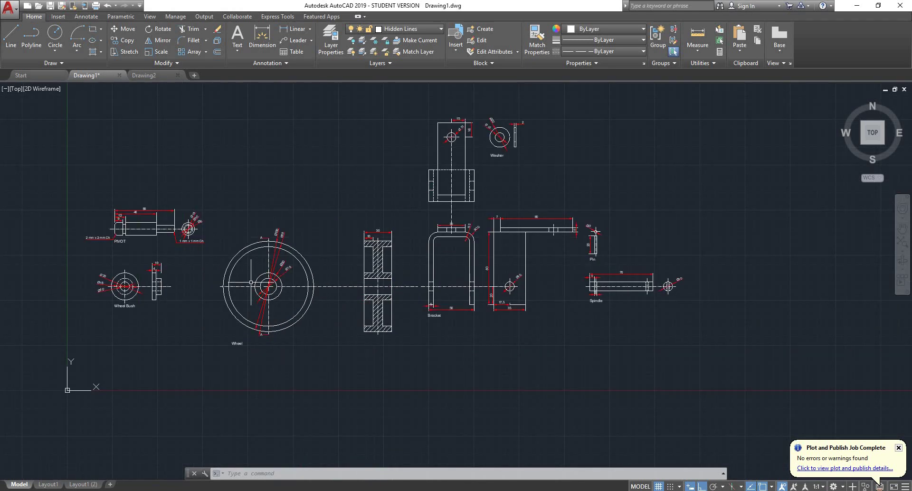
scroll(180, 285, up, 4)
middle_drag(165, 285, 402, 333)
scroll(361, 332, up, 4)
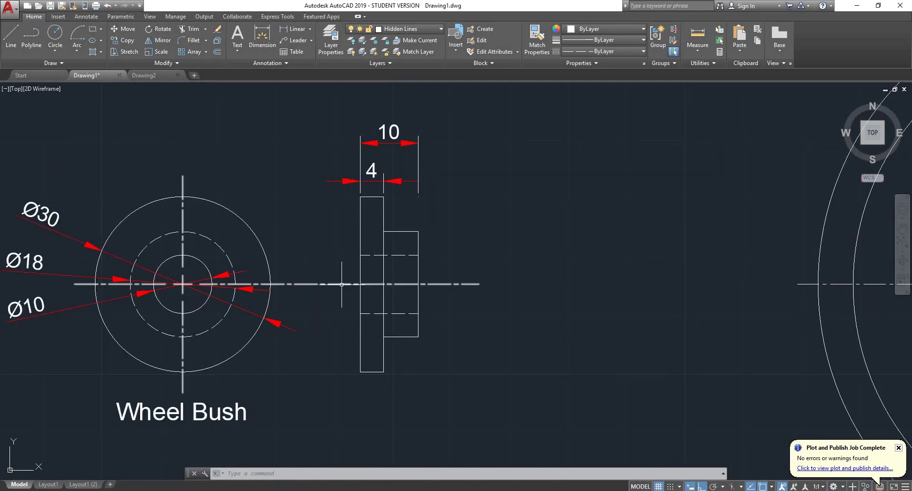
Create a new layer named "Centrelines & Centremarks" in the layer properties.
click(335, 284)
scroll(186, 285, down, 6)
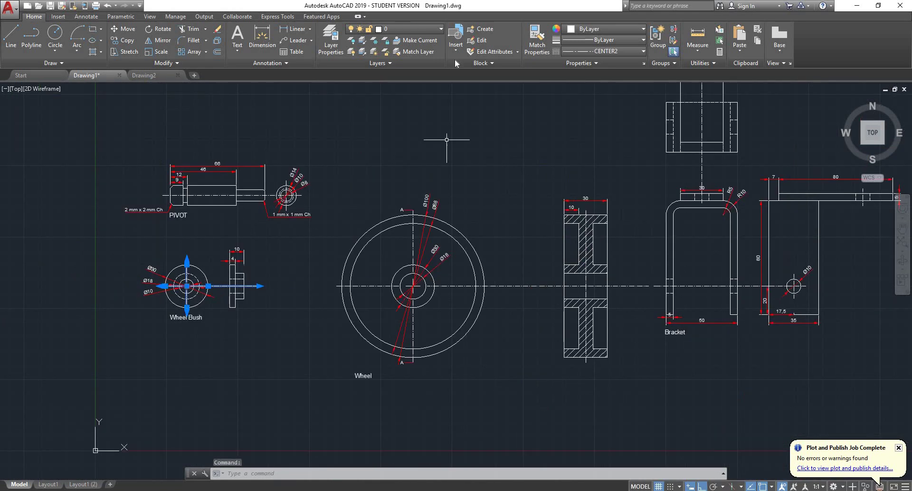
click(328, 33)
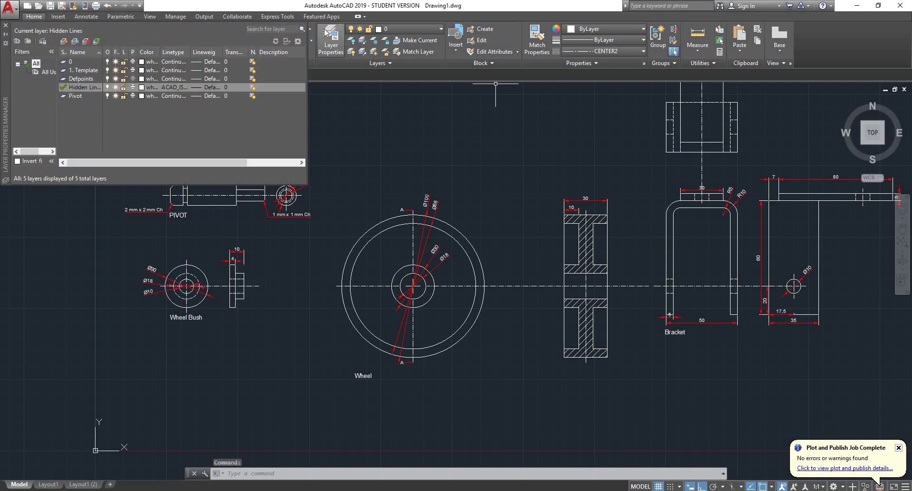
click(65, 40)
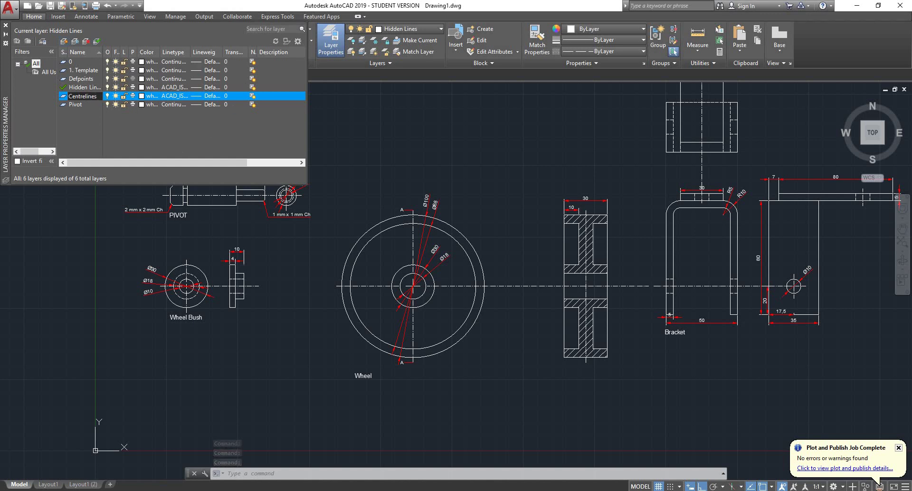
text(Centrelines & Cen)
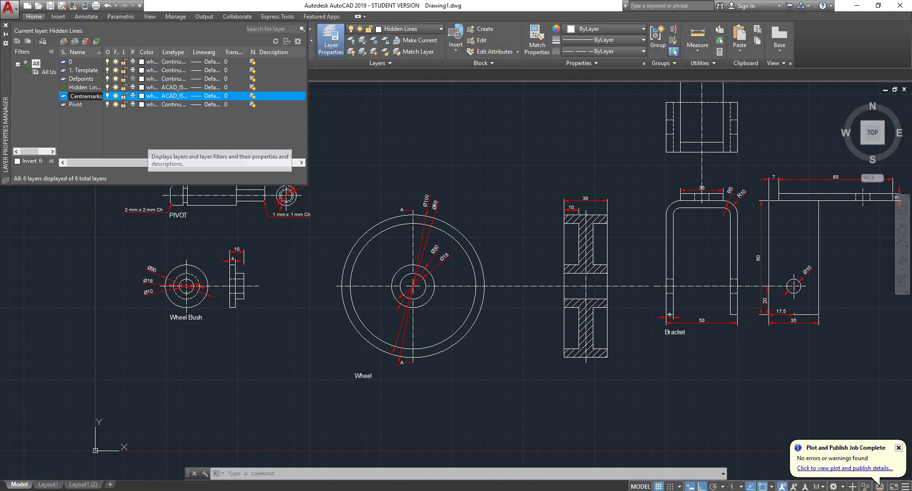
click(97, 134)
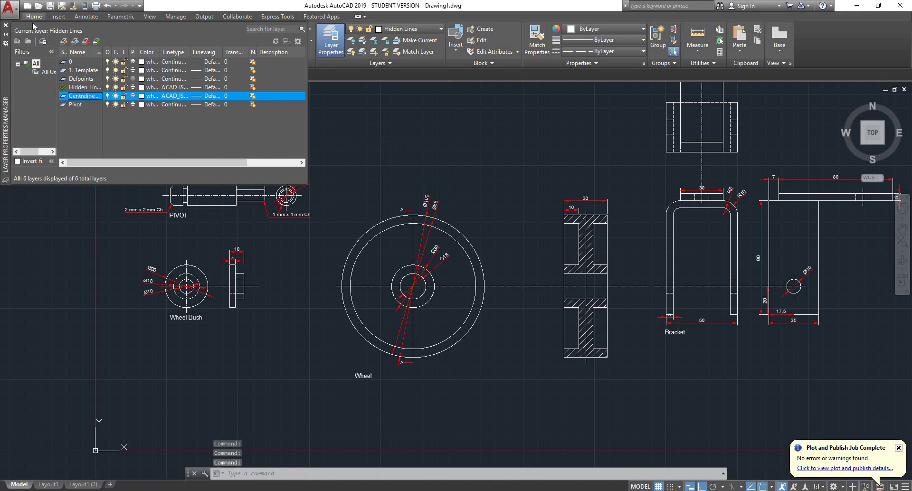
click(5, 25)
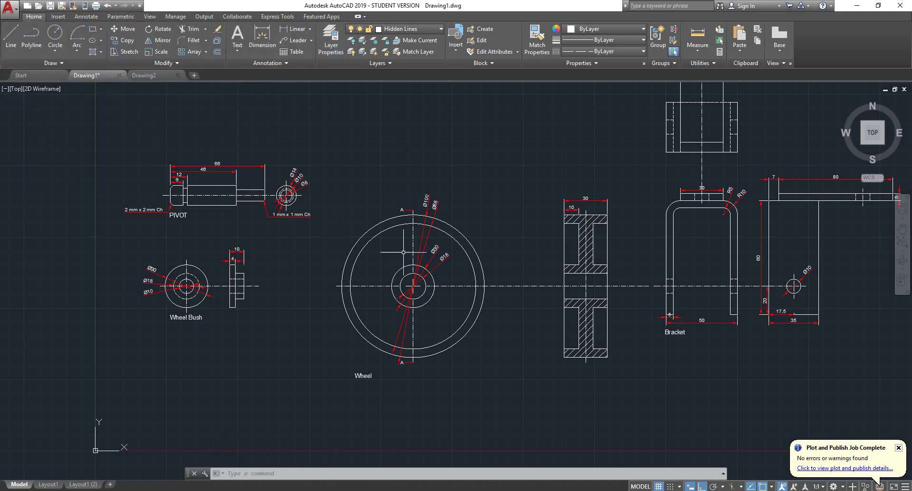
Examine the dimensioned drawings of the pivot, wheel bush, wheel, bracket, pin and spindle.
scroll(413, 218, up, 4)
scroll(413, 217, down, 4)
scroll(413, 217, up, 2)
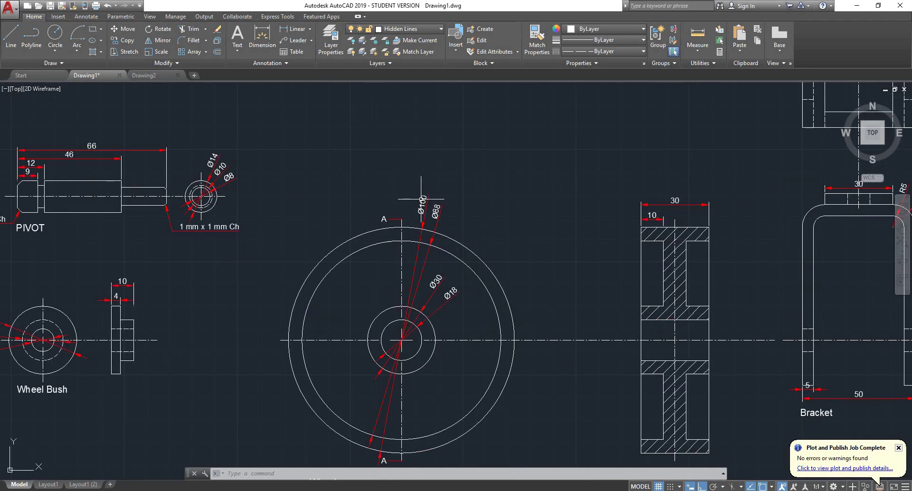
scroll(319, 201, down, 2)
scroll(125, 208, up, 2)
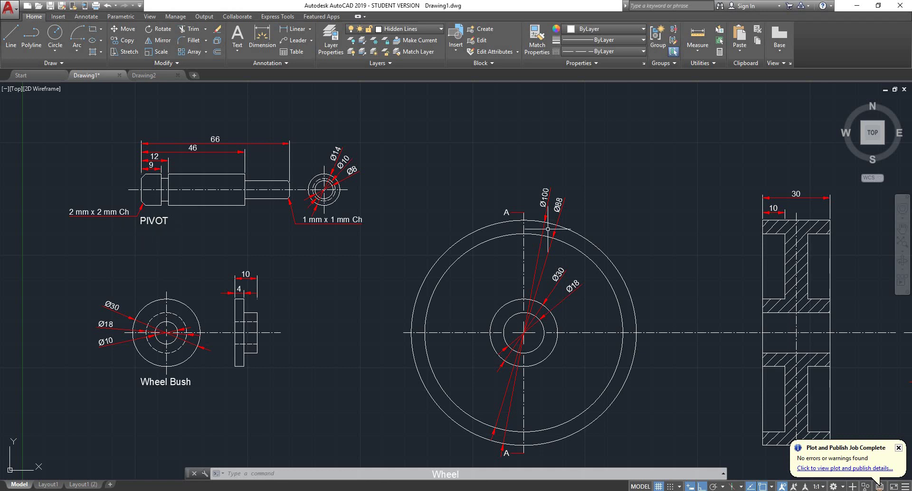
scroll(473, 258, down, 2)
mouse_move(549, 244)
middle_down()
mouse_move(525, 234)
mouse_move(362, 264)
middle_up()
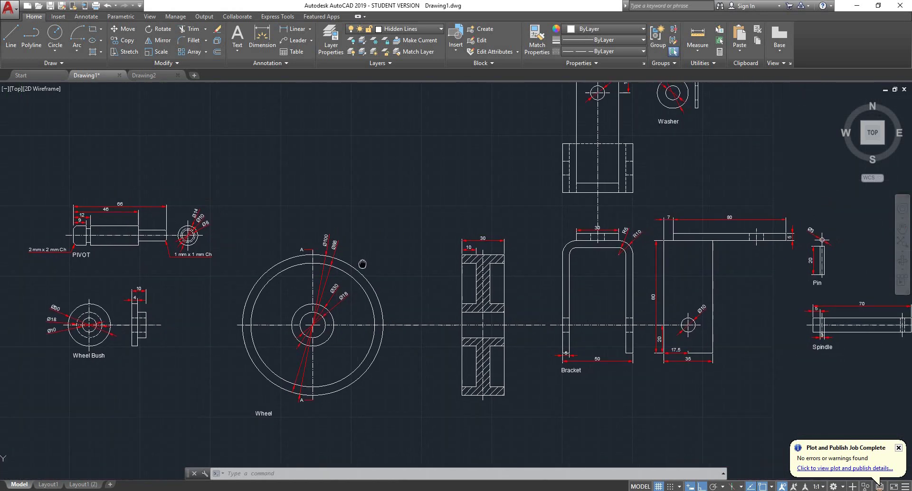
scroll(363, 264, down, 3)
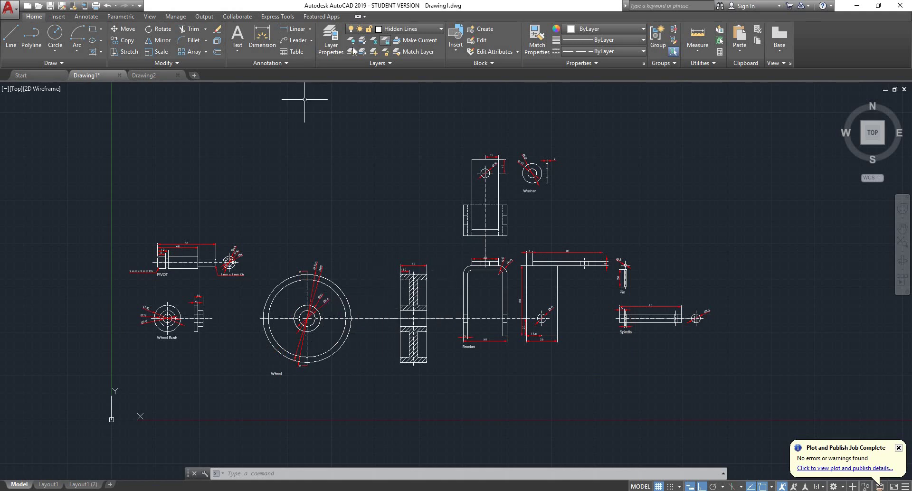
Review the drawing's layer list and look over the coloured assembly views below the part drawings.
click(331, 45)
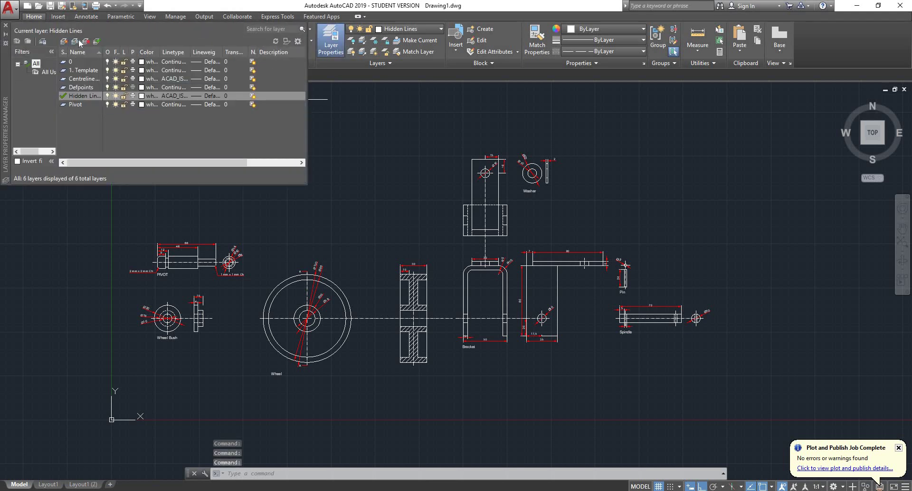
click(4, 26)
scroll(335, 245, down, 4)
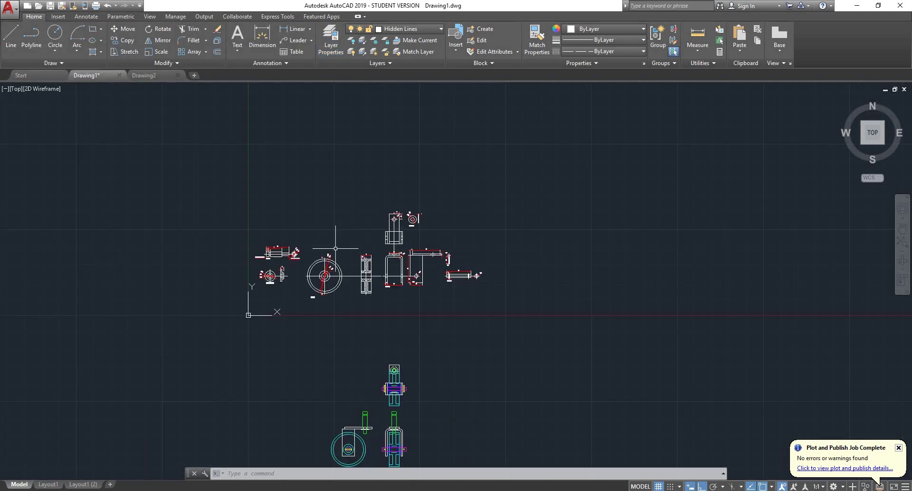
middle_drag(390, 315, 362, 178)
scroll(371, 306, up, 2)
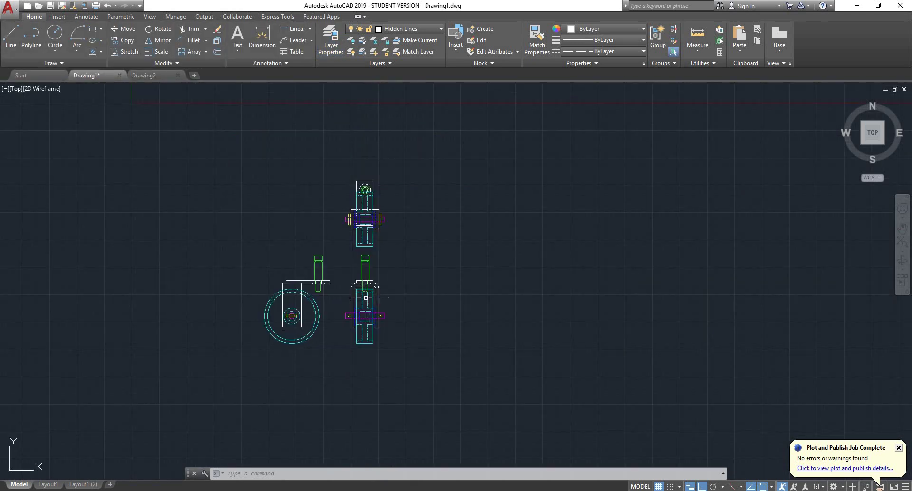
Draw a 100 by 100 square in the blank Drawing2.
click(155, 80)
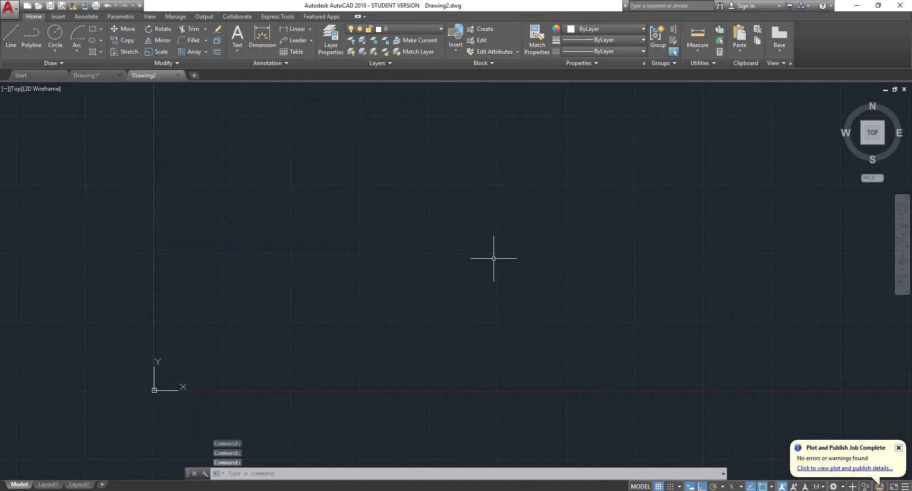
click(92, 29)
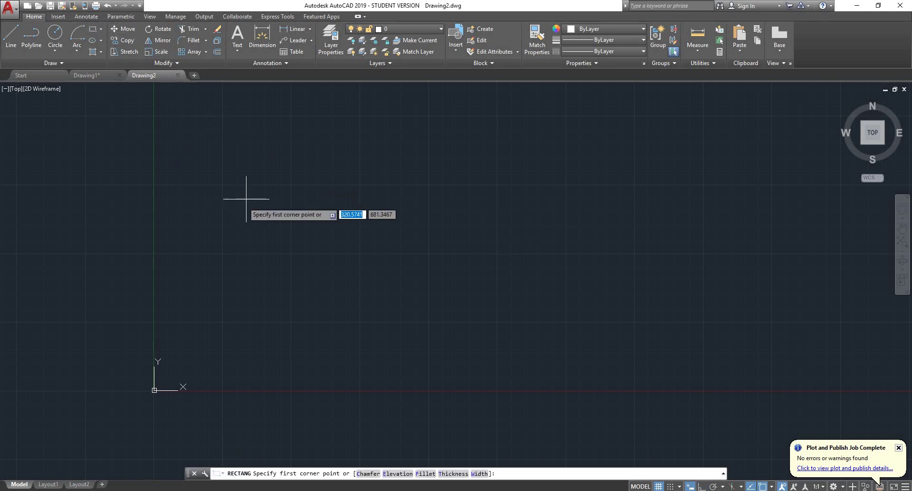
click(252, 175)
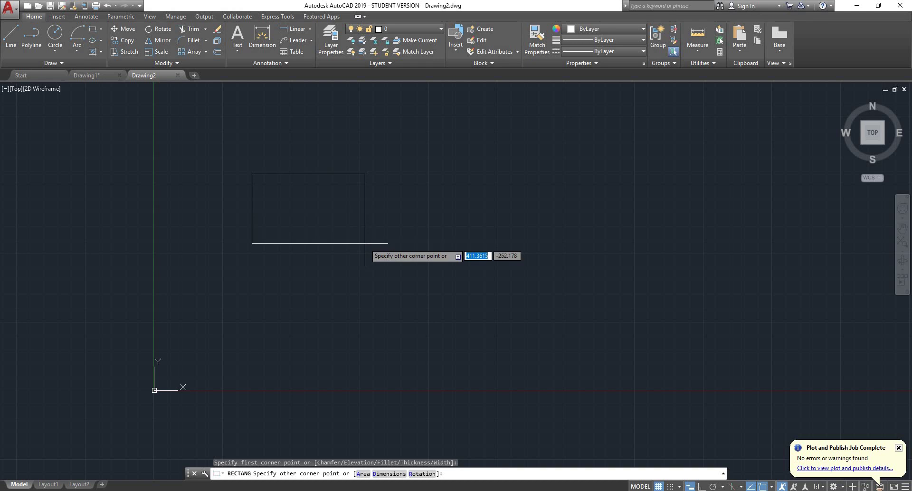
text(100)
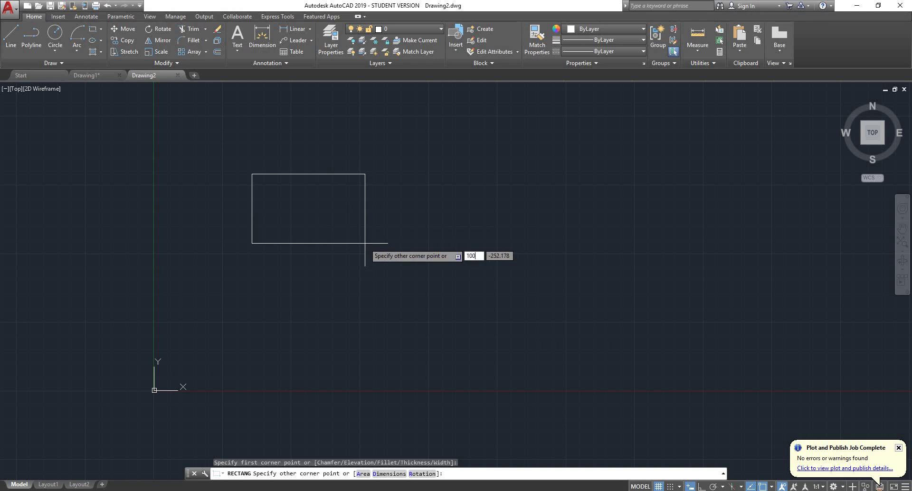
key(Tab)
key(Return)
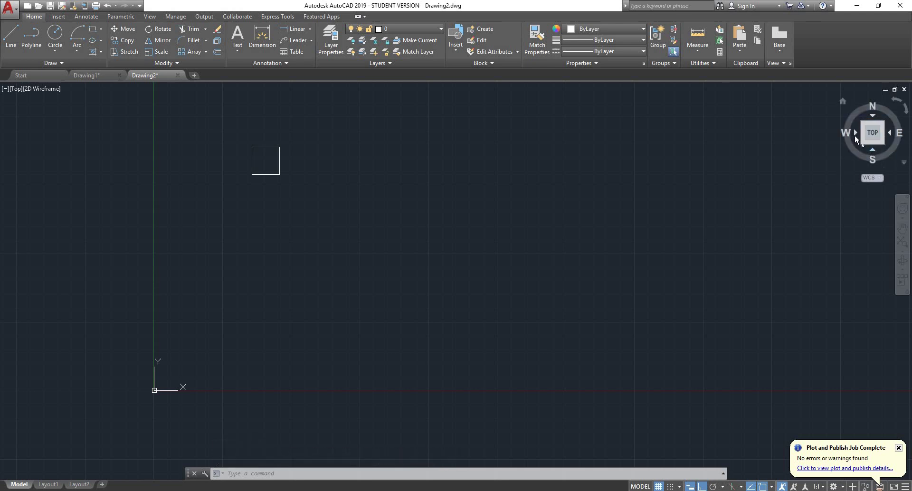
Rotate the top view by 90 degrees with the ViewCube and restore its north-up orientation.
click(906, 109)
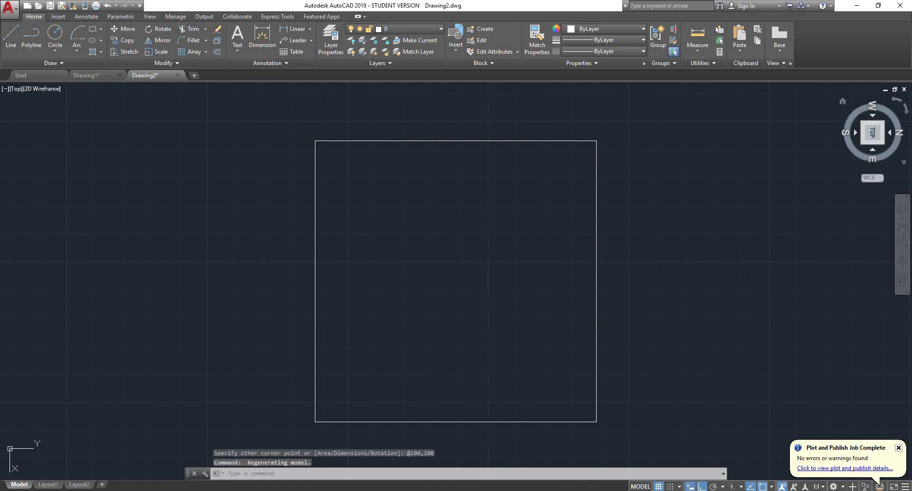
scroll(605, 263, down, 8)
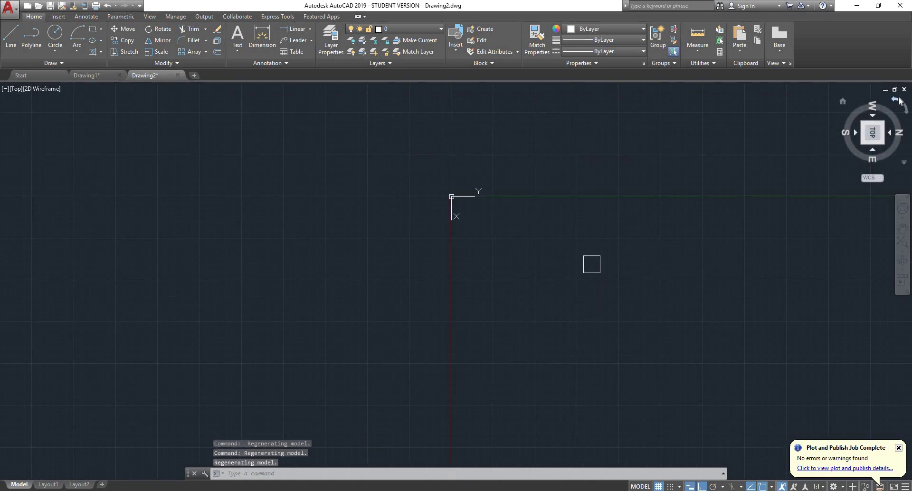
click(872, 132)
scroll(602, 198, down, 5)
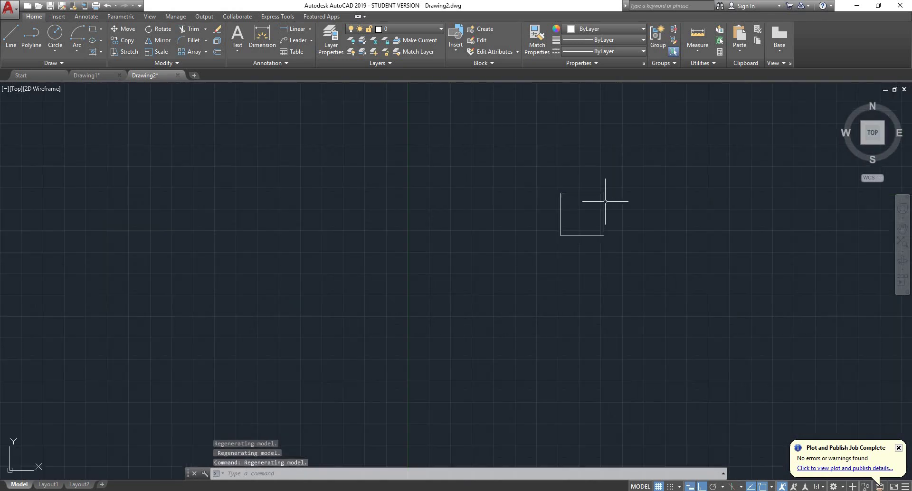
scroll(677, 215, down, 2)
scroll(676, 216, up, 4)
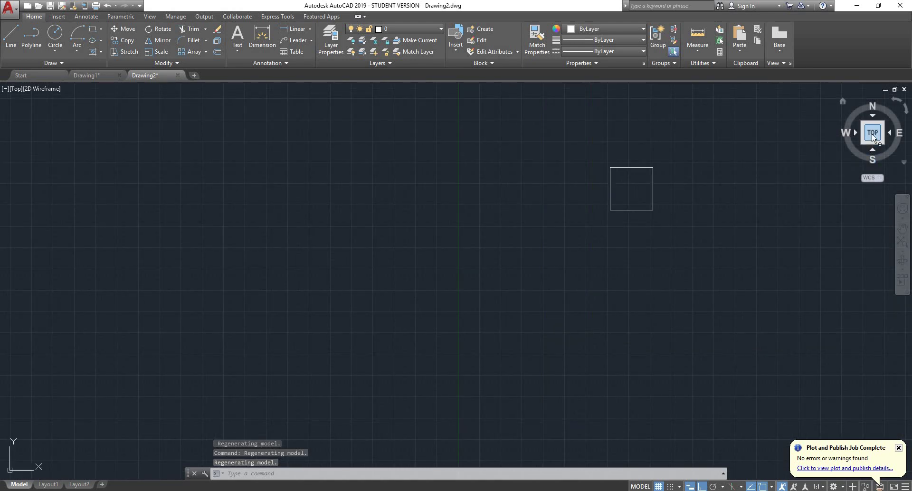
Change to the SW Isometric view and examine the square relative to the drawing origin.
click(862, 142)
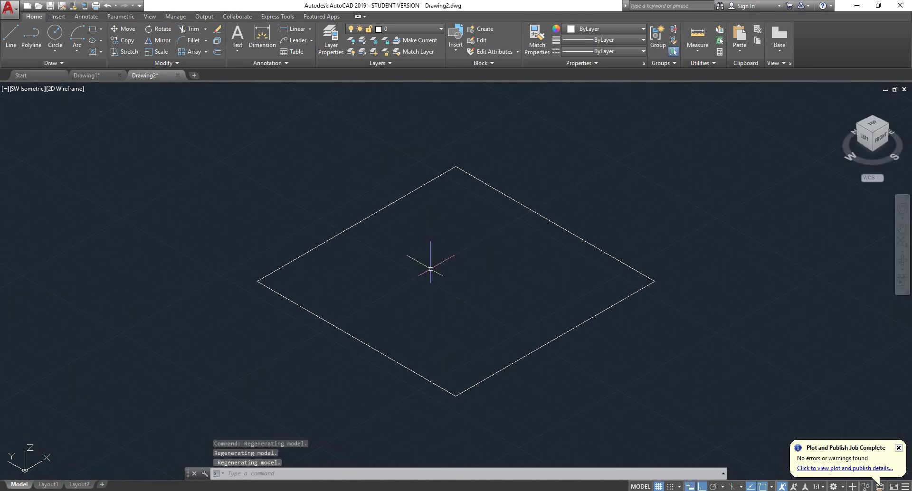
scroll(522, 410, up, 5)
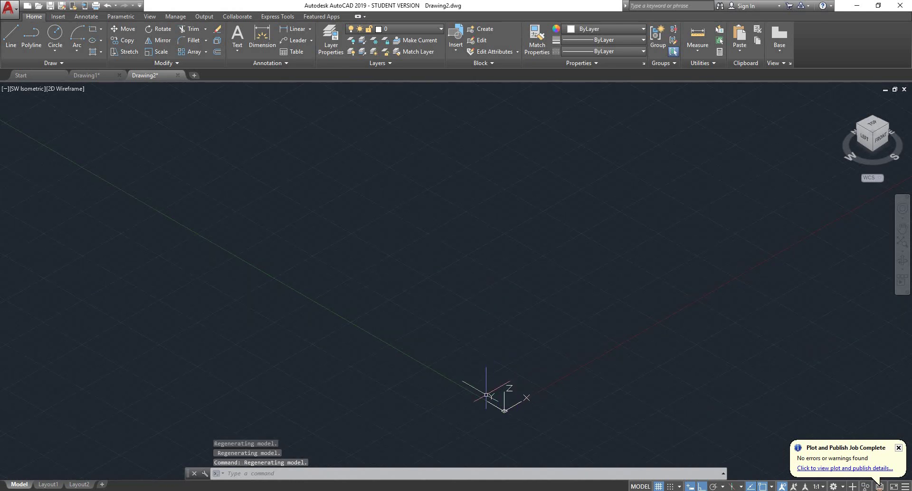
scroll(483, 401, down, 5)
scroll(435, 294, up, 5)
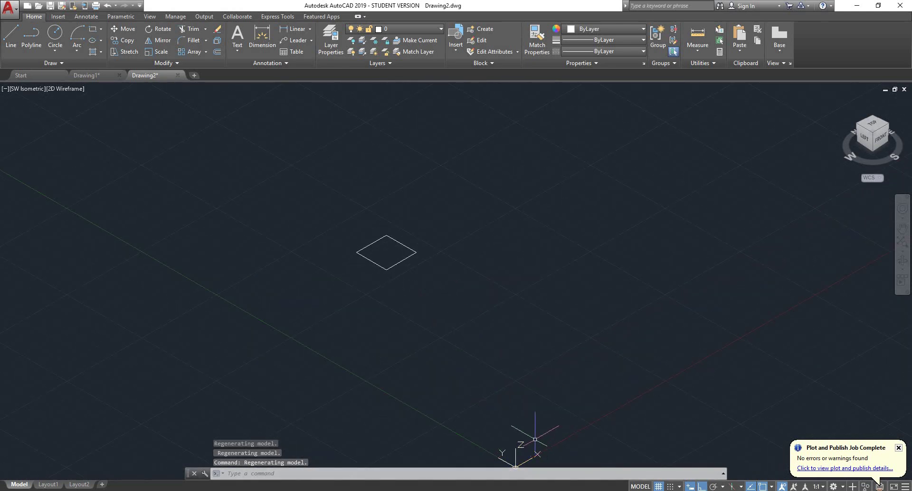
scroll(516, 415, down, 5)
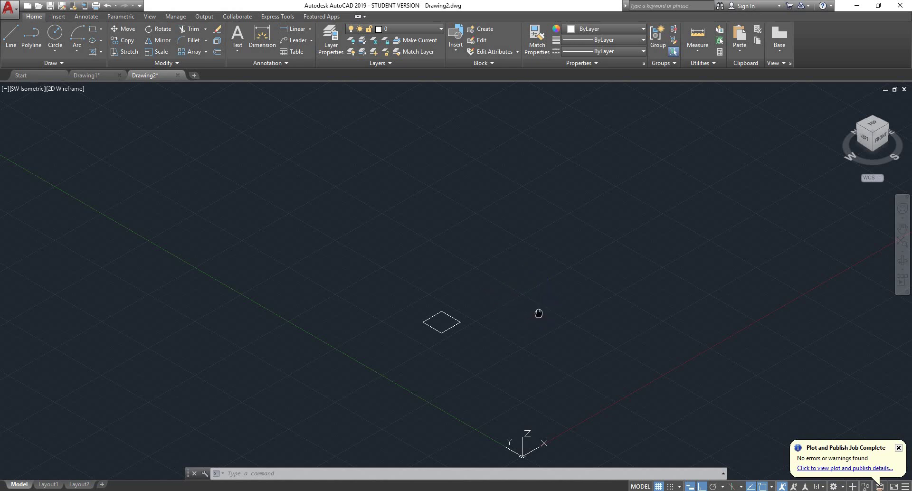
Orbit to a tilted view between top and front and look at the square.
mouse_move(537, 312)
middle_down()
mouse_move(507, 295)
mouse_move(435, 317)
mouse_move(415, 312)
mouse_move(550, 296)
mouse_move(421, 283)
middle_up()
scroll(443, 279, up, 6)
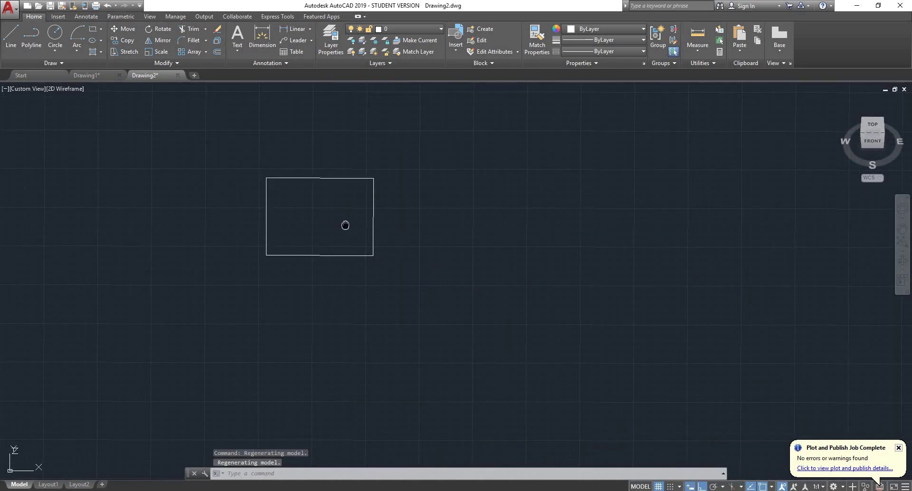
mouse_move(345, 225)
middle_down()
mouse_move(385, 297)
mouse_move(348, 295)
mouse_move(357, 285)
middle_up()
scroll(384, 300, down, 3)
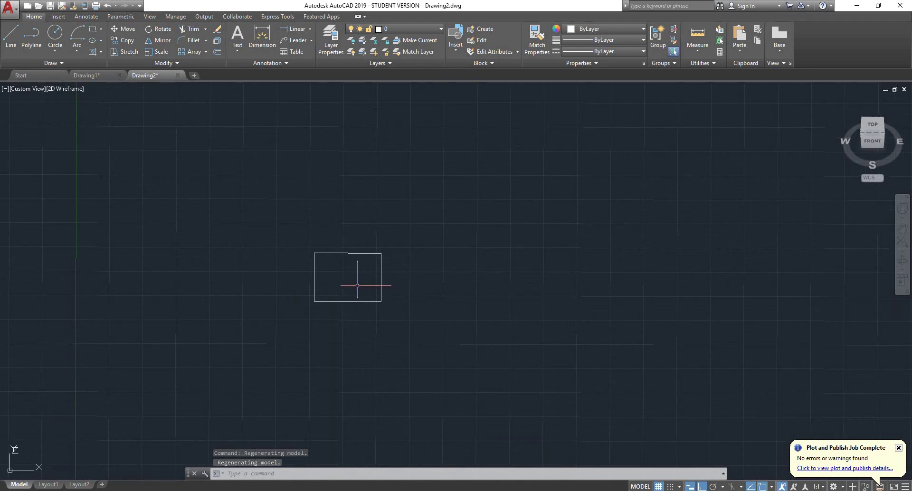
Orbit the square to a tilted, turned angle and restore the Top view.
scroll(354, 269, up, 2)
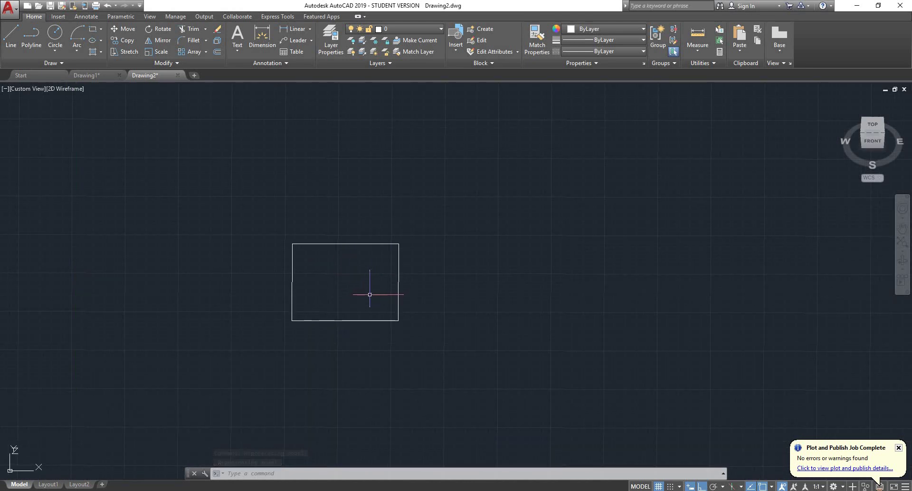
shift+middle_drag(369, 295, 399, 300)
shift+middle_drag(345, 282, 349, 283)
scroll(349, 284, down, 5)
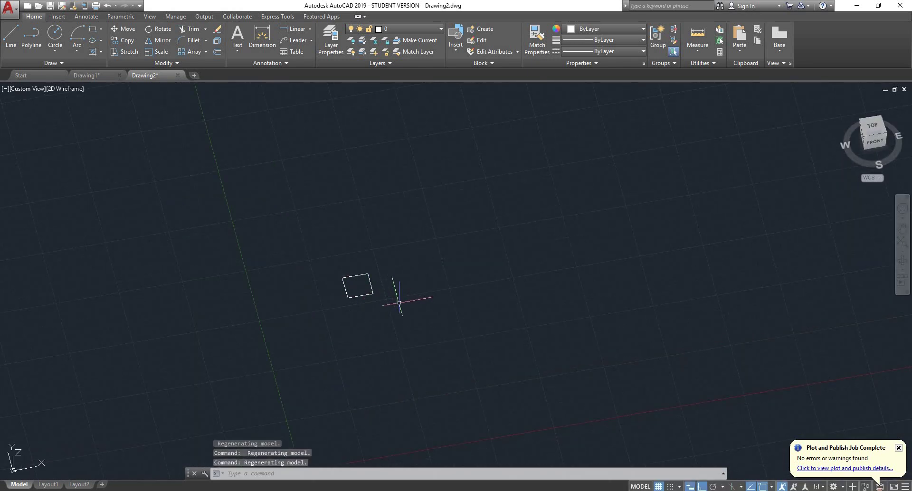
click(871, 127)
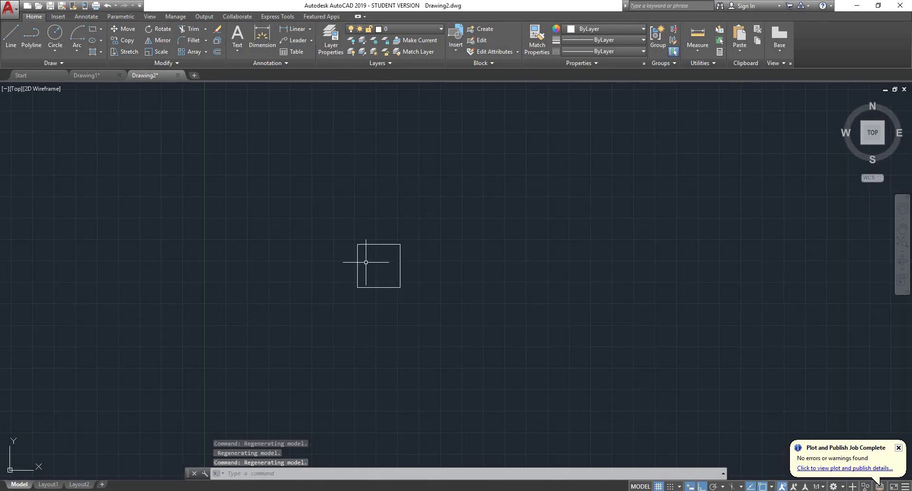
Move the square straight down toward the X axis, using its lower-left corner as the base point.
click(447, 219)
click(322, 332)
text(mov)
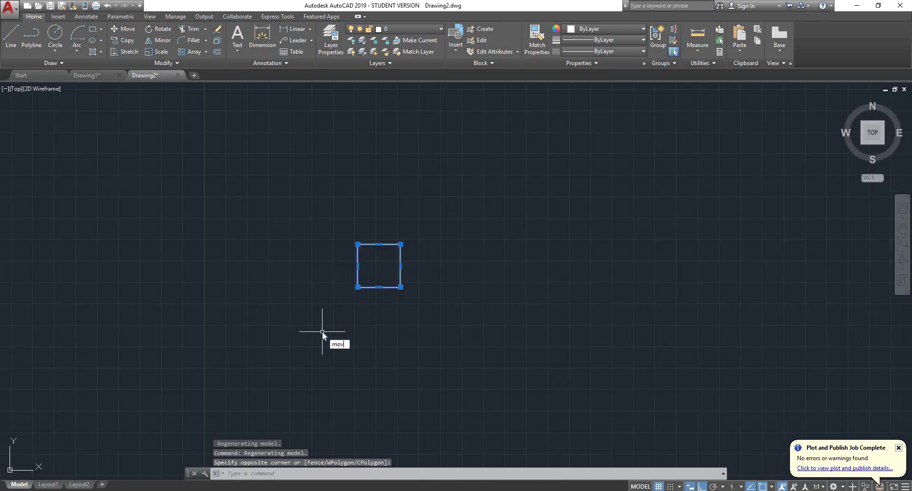
text(e)
key(Return)
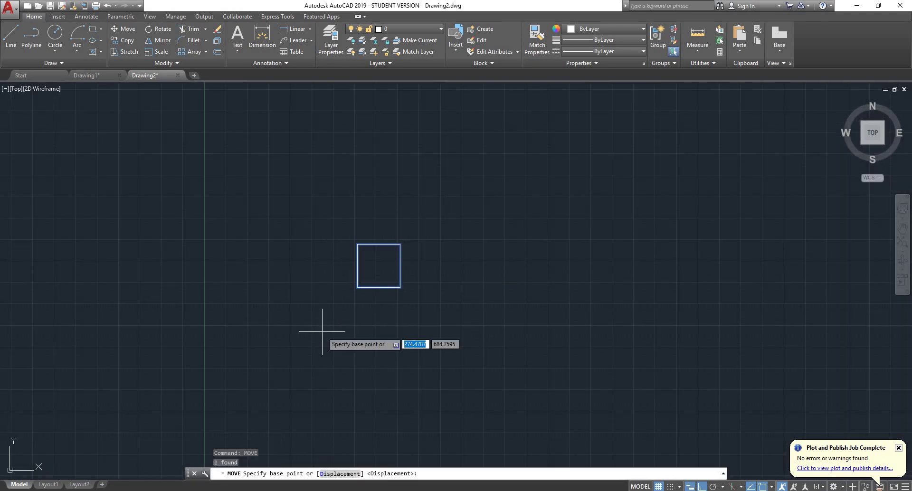
click(357, 287)
scroll(358, 285, down, 4)
click(336, 385)
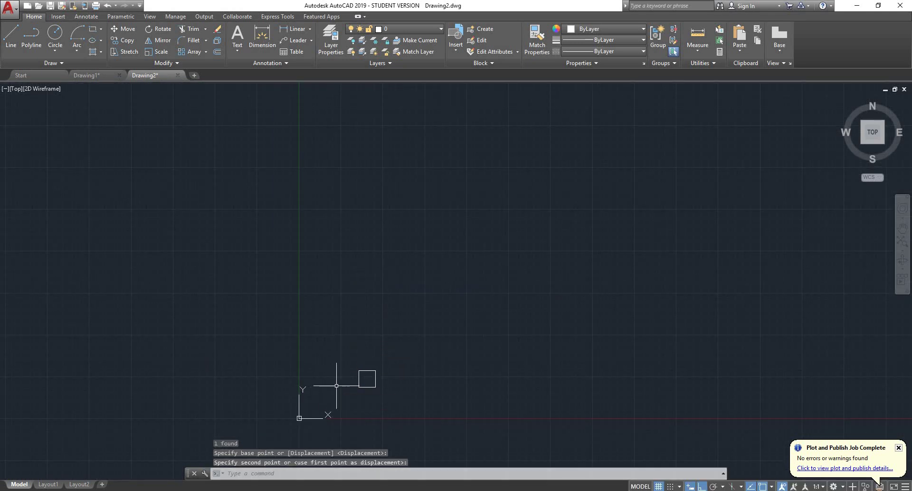
Move the square horizontally toward the Y axis so that it sits closer to the drawing origin.
scroll(337, 386, up, 5)
click(483, 285)
click(418, 332)
text(m)
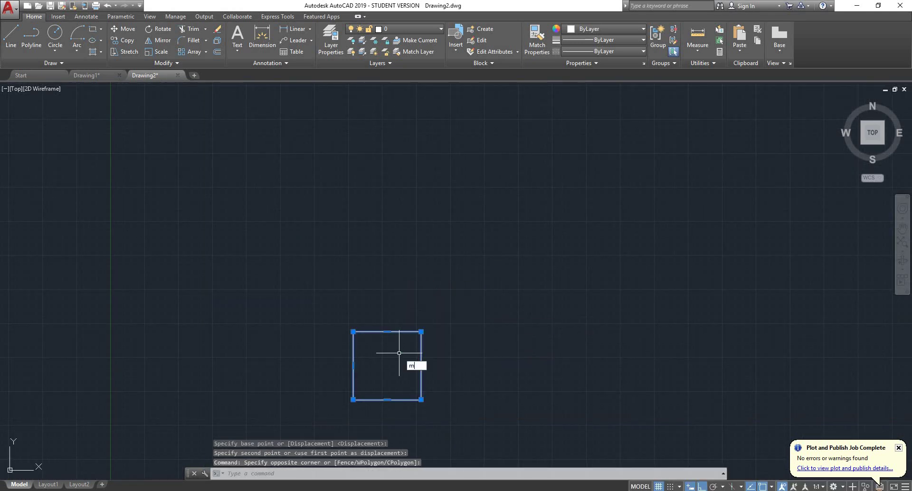
text(ove)
key(Return)
click(383, 389)
scroll(384, 390, down, 5)
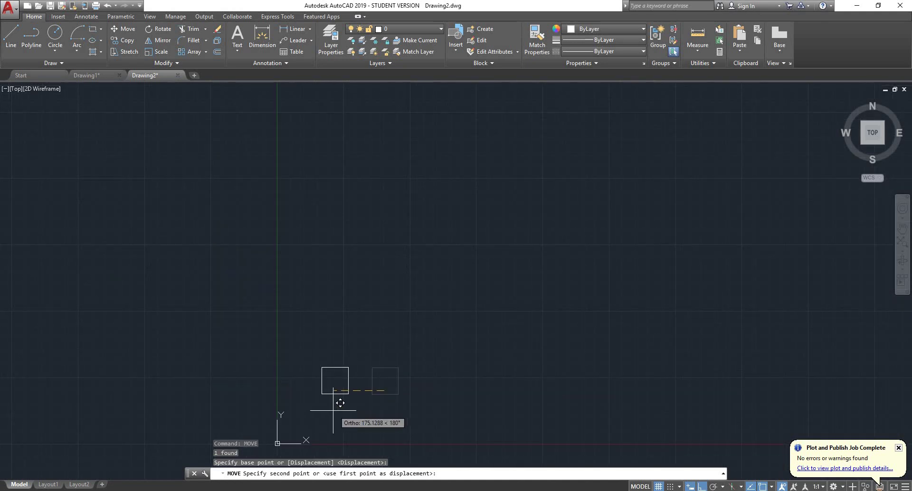
click(307, 414)
scroll(344, 340, up, 5)
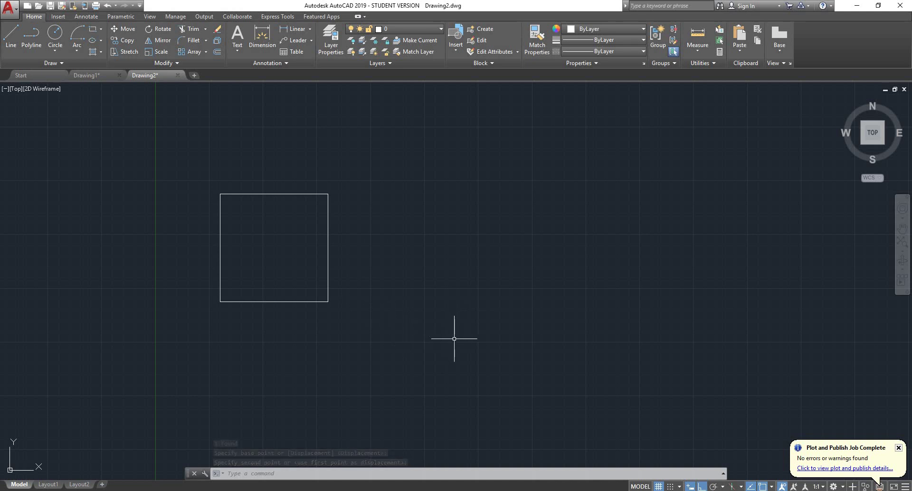
In a tilted 3D view, copy the square 100 units straight up along the Z axis from its nearest corner.
shift+middle_drag(454, 339, 550, 203)
scroll(402, 258, down, 3)
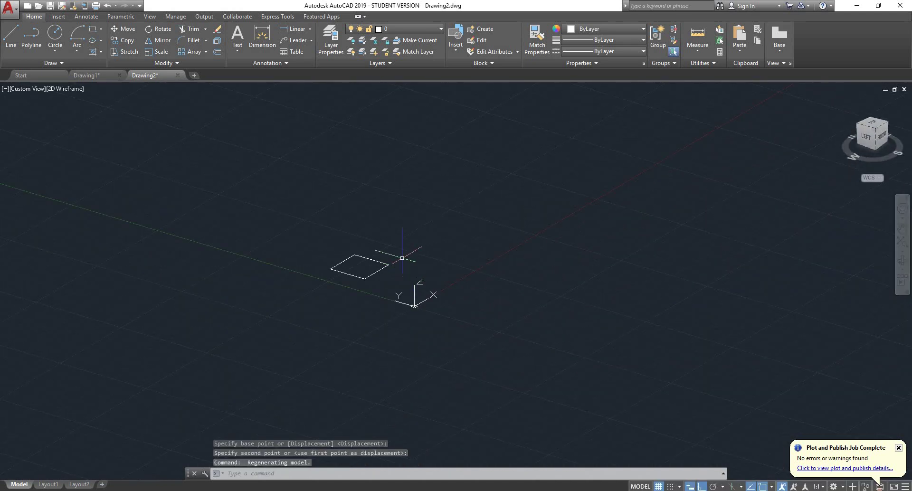
scroll(370, 250, up, 4)
middle_drag(332, 320, 405, 334)
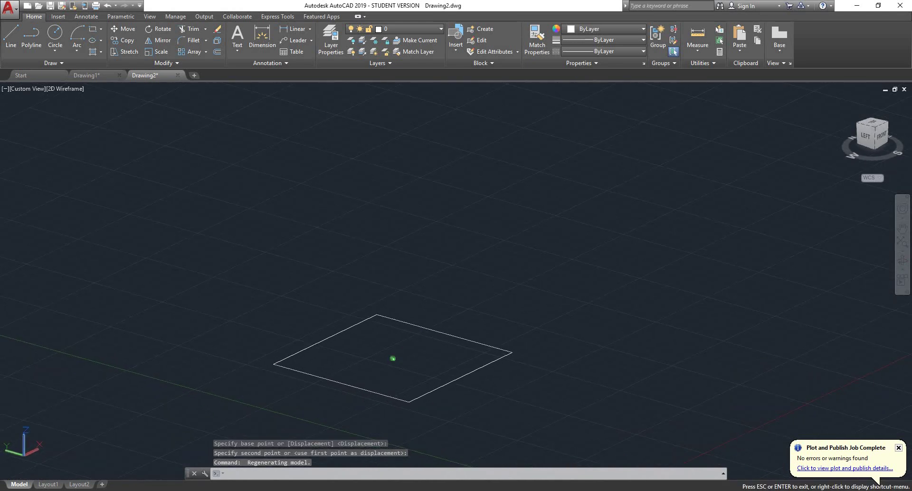
click(429, 387)
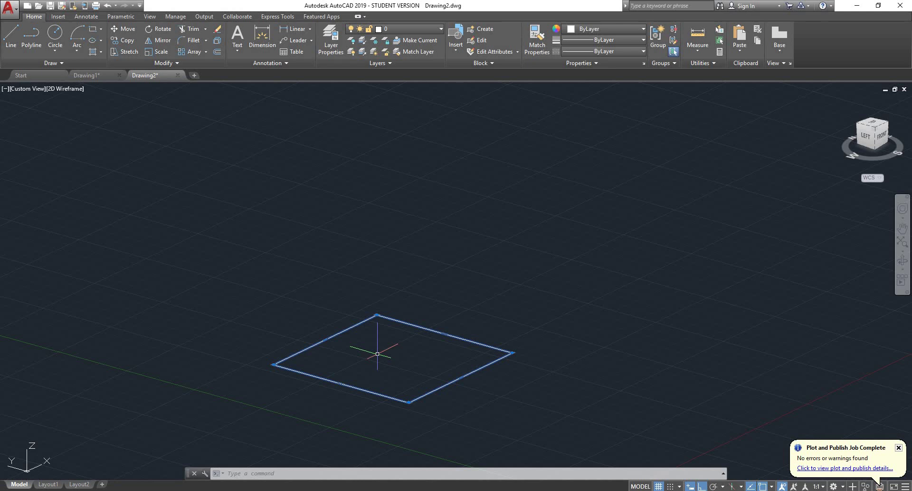
text(o)
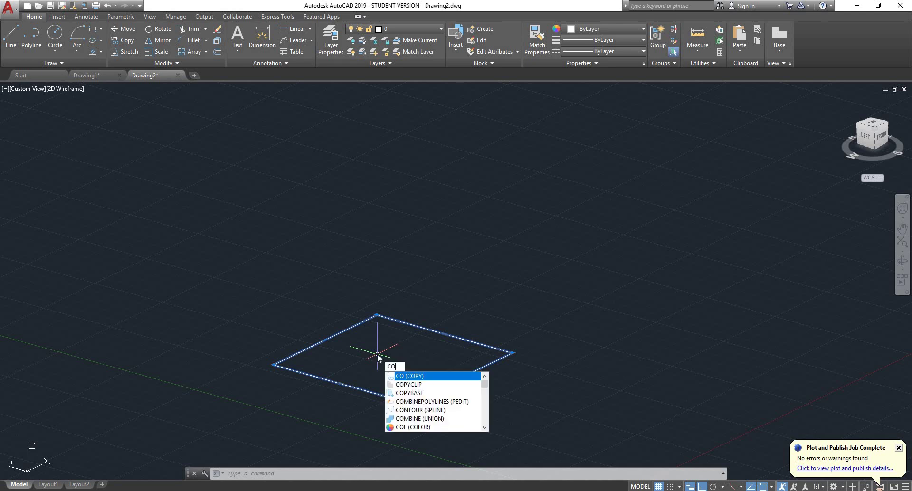
key(Return)
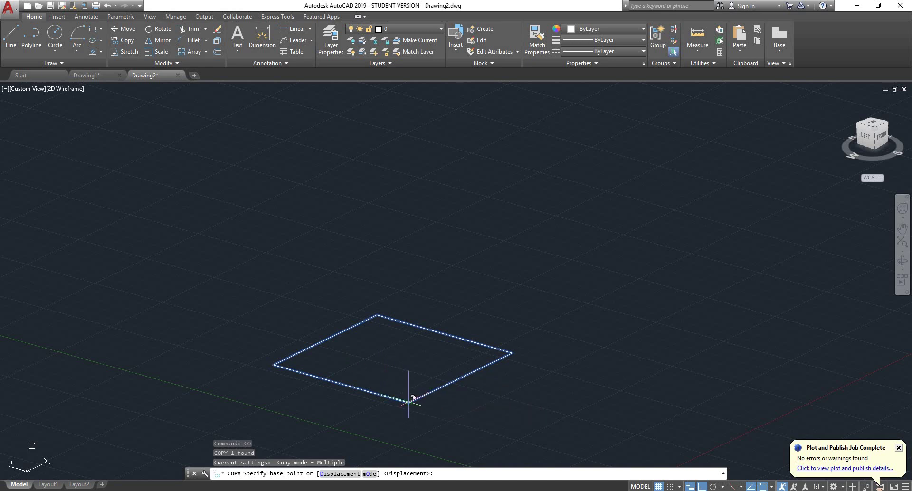
click(409, 402)
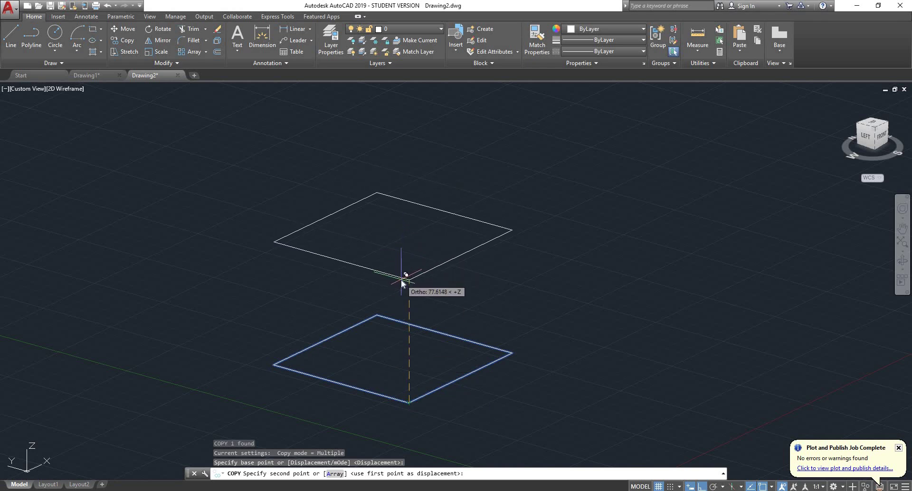
text(100)
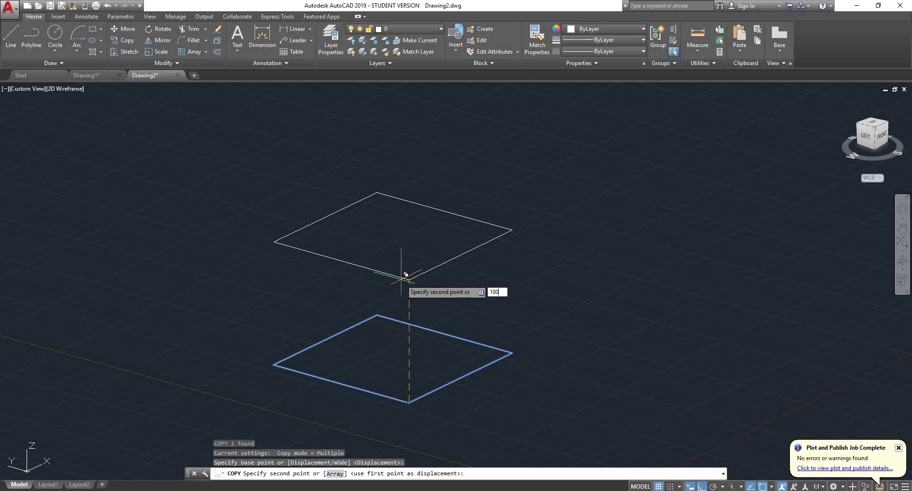
key(Return)
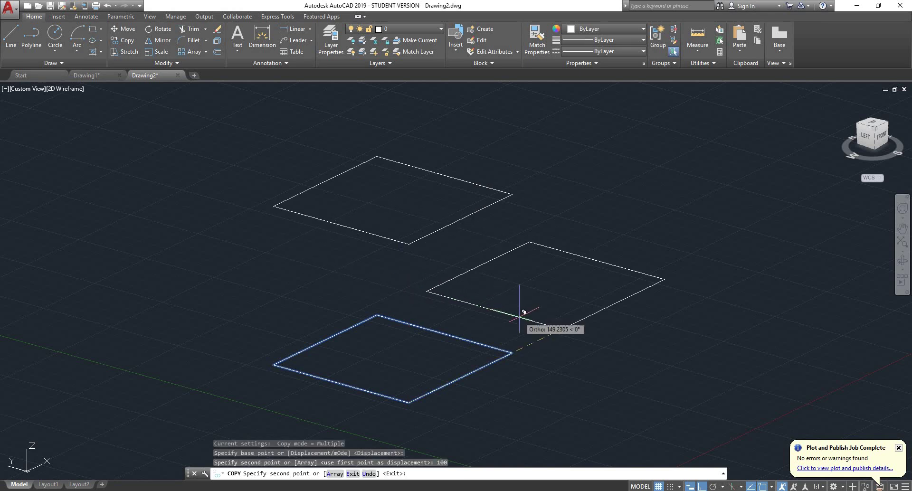
key(Escape)
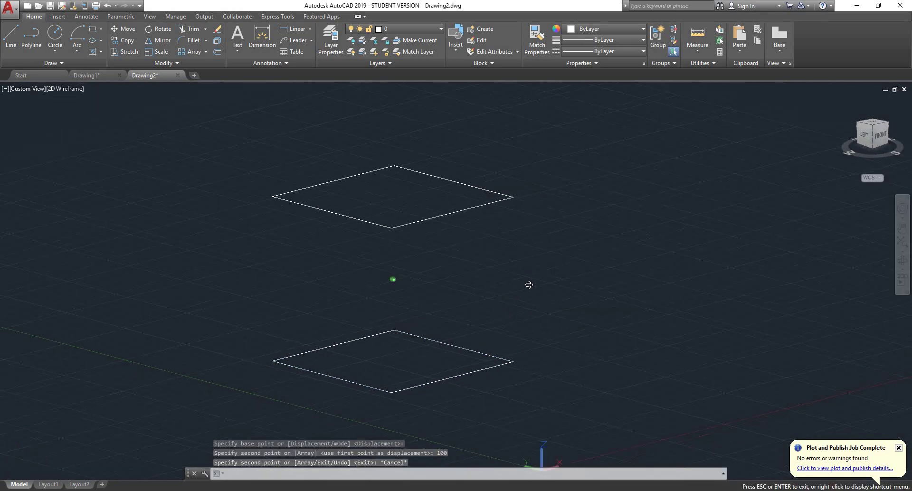
Draw a vertical line from the lower square's front-left corner to the matching corner of the upper square.
shift+middle_drag(530, 285, 449, 325)
scroll(449, 325, down, 3)
scroll(423, 327, up, 3)
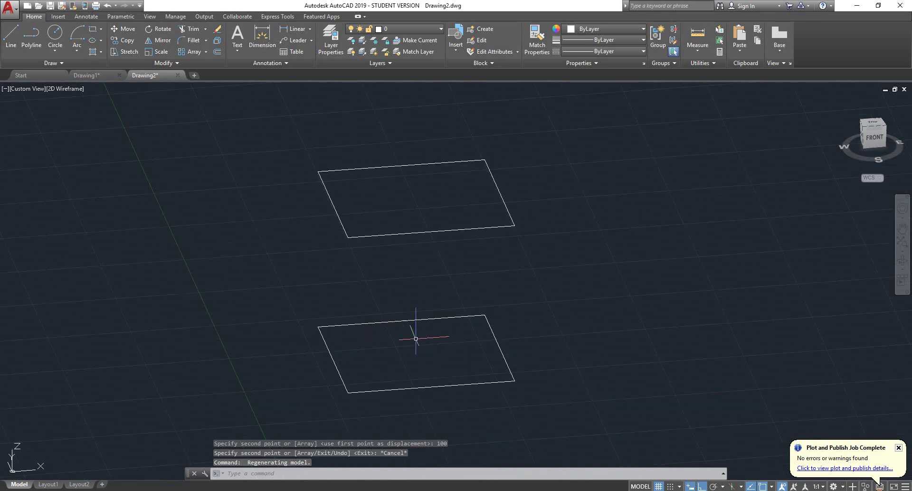
scroll(418, 339, up, 2)
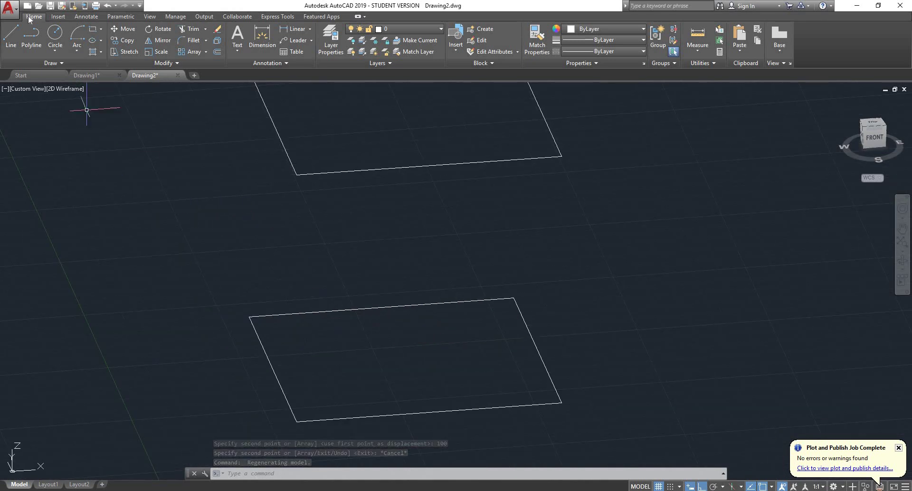
click(7, 45)
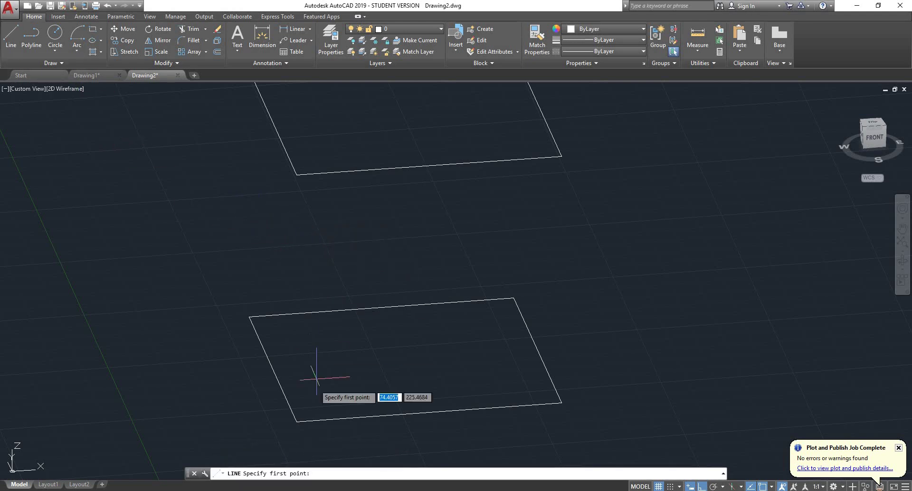
click(298, 421)
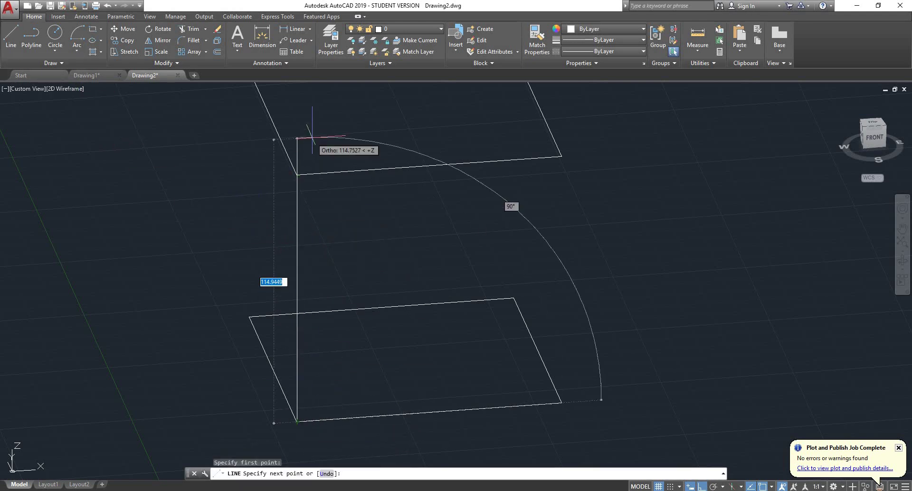
click(297, 175)
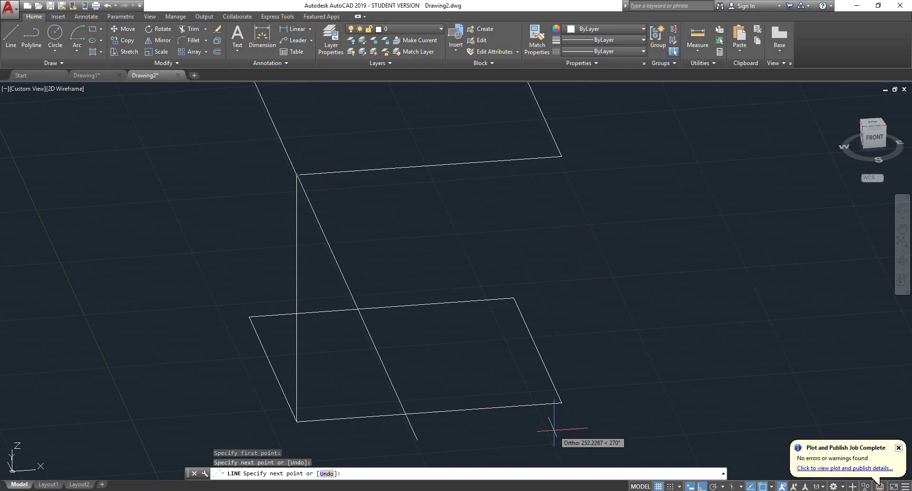
key(Return)
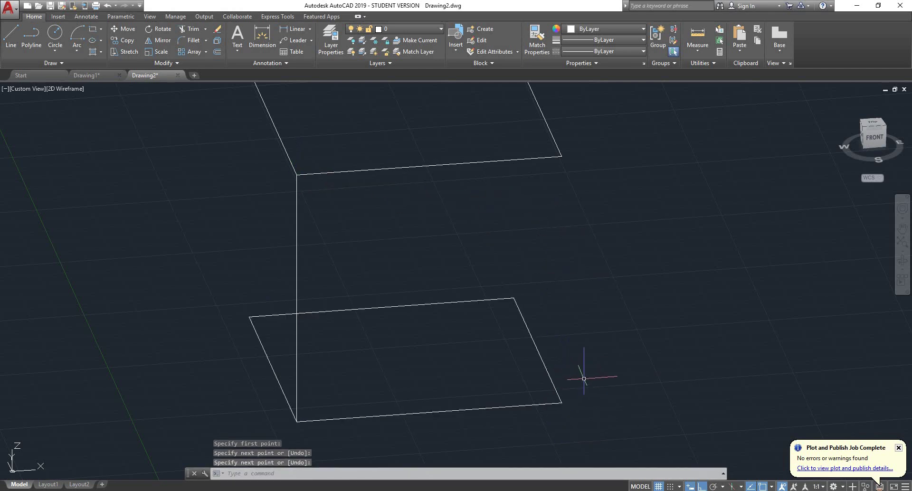
Connect the front-right corners of the lower and upper squares with a vertical line.
key(Return)
click(561, 404)
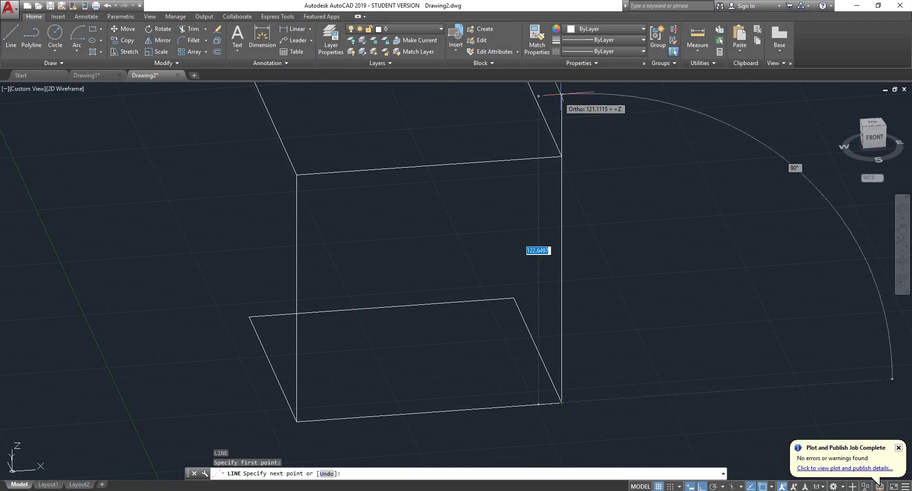
click(561, 157)
key(Return)
Draw the vertical line joining the back-right corners of the two squares.
key(Return)
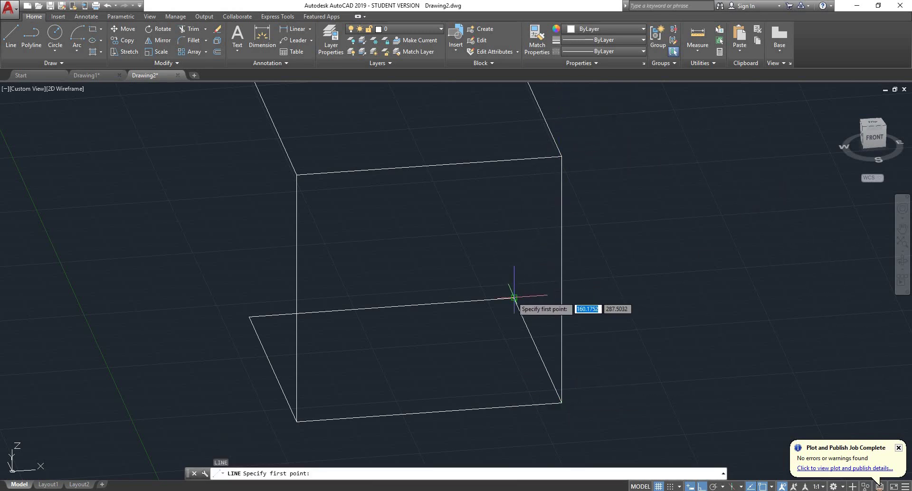
click(514, 298)
scroll(513, 297, down, 4)
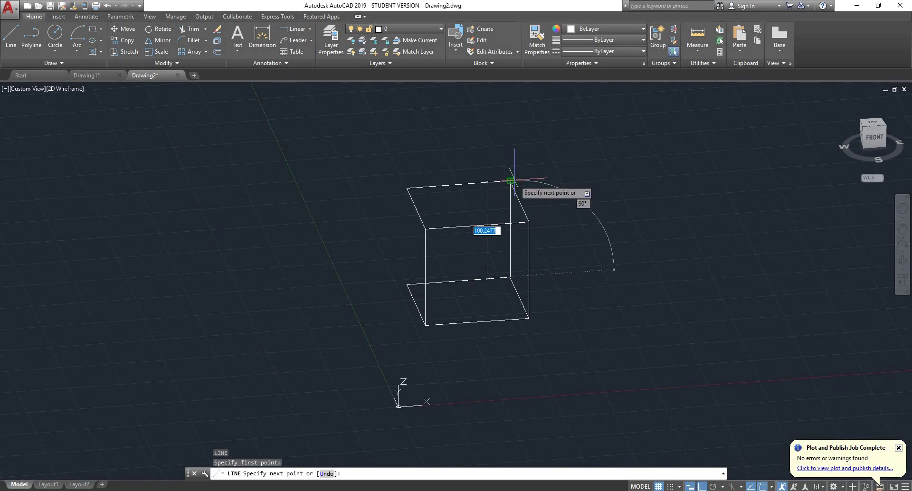
click(511, 181)
scroll(393, 265, up, 5)
key(Return)
Join the back-left corners of the two squares with a vertical line to complete the wireframe cube.
key(Return)
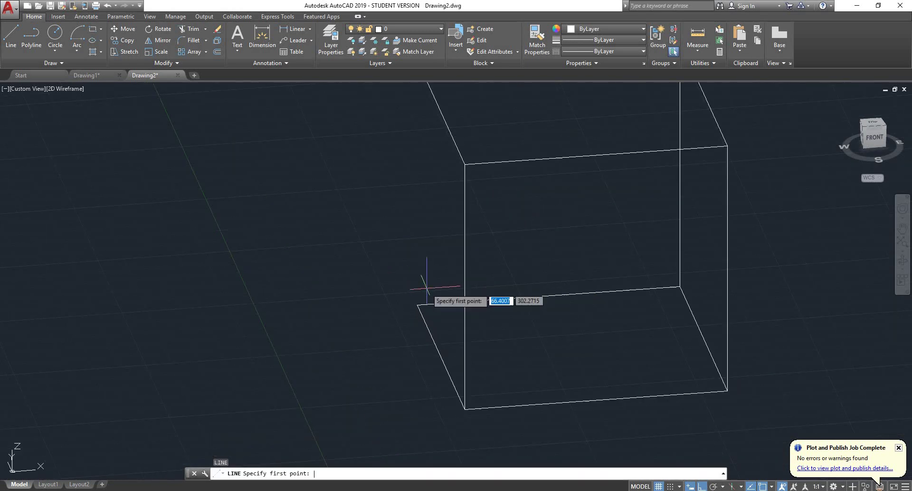
click(417, 305)
scroll(404, 167, down, 3)
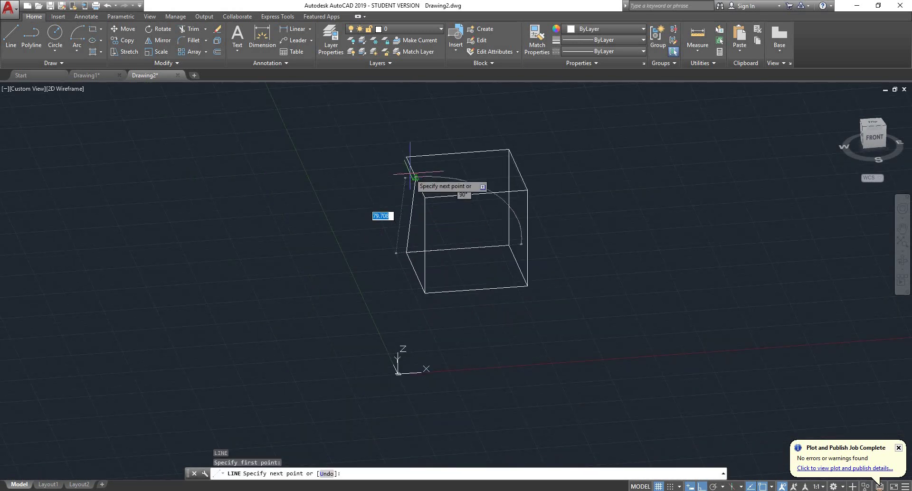
click(406, 156)
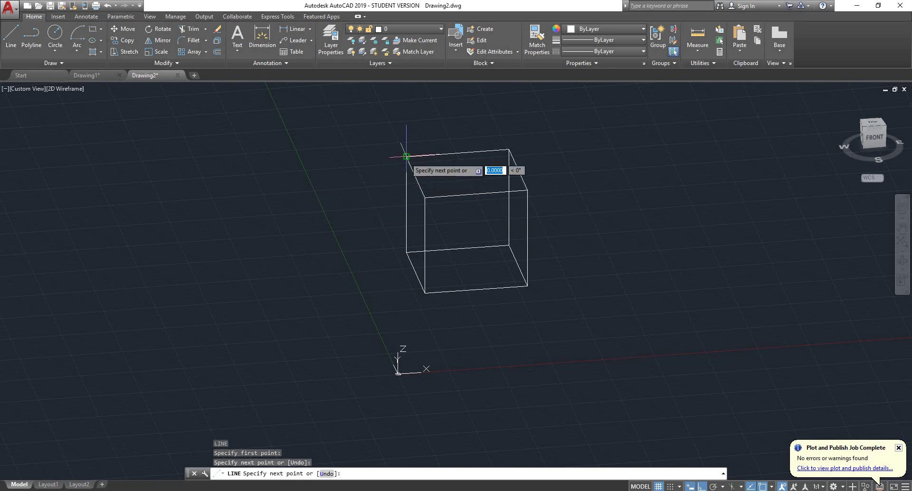
key(Return)
Orbit around the wireframe cube and examine it from the back, front and left sides.
shift+middle_drag(519, 222, 713, 237)
scroll(472, 193, up, 3)
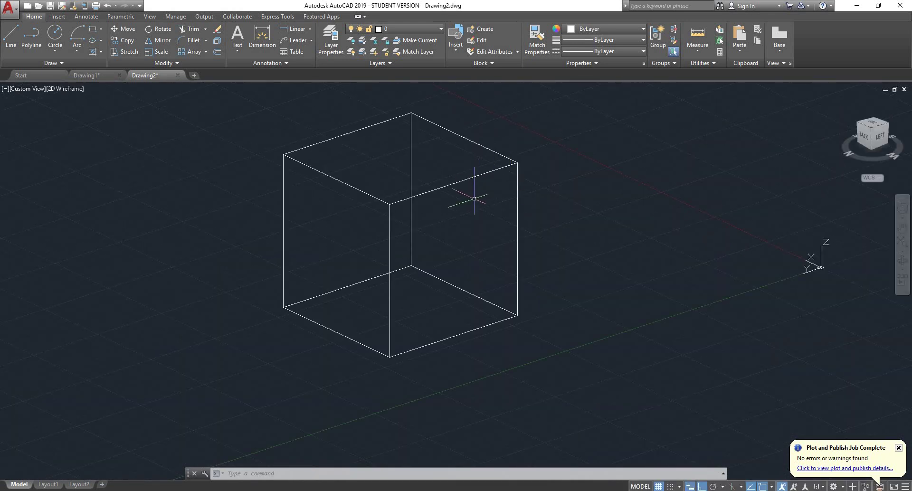
shift+middle_drag(472, 194, 228, 333)
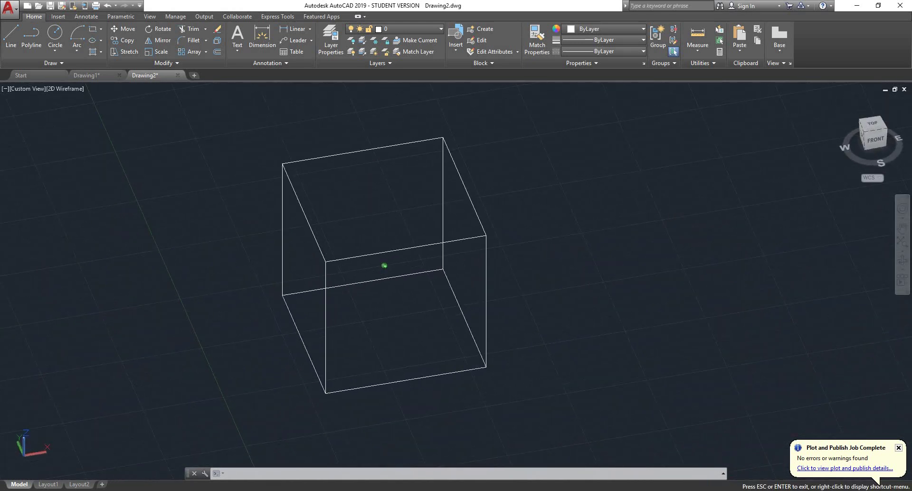
scroll(282, 287, down, 2)
scroll(307, 273, up, 4)
scroll(306, 272, down, 2)
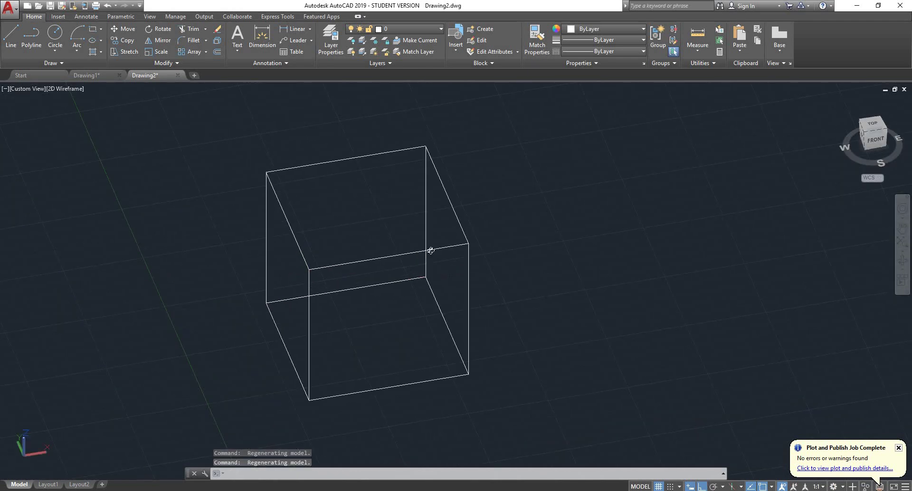
shift+middle_drag(434, 307, 578, 256)
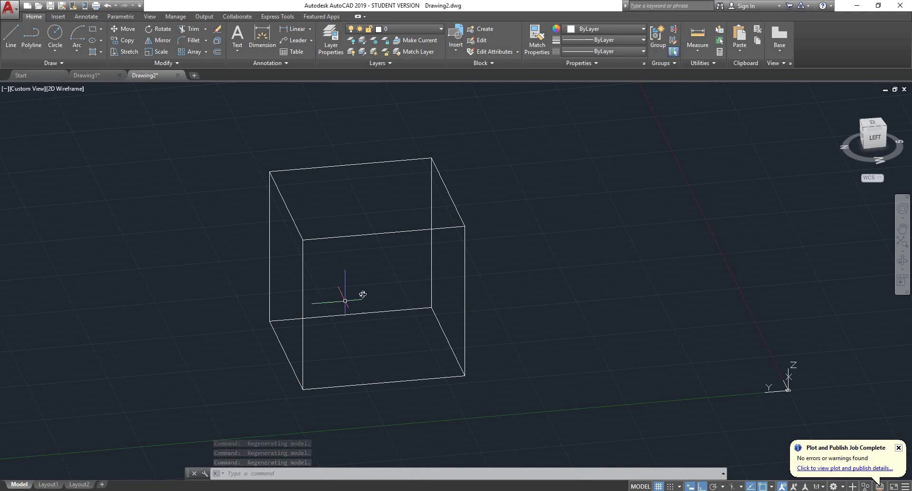
shift+middle_drag(362, 298, 340, 254)
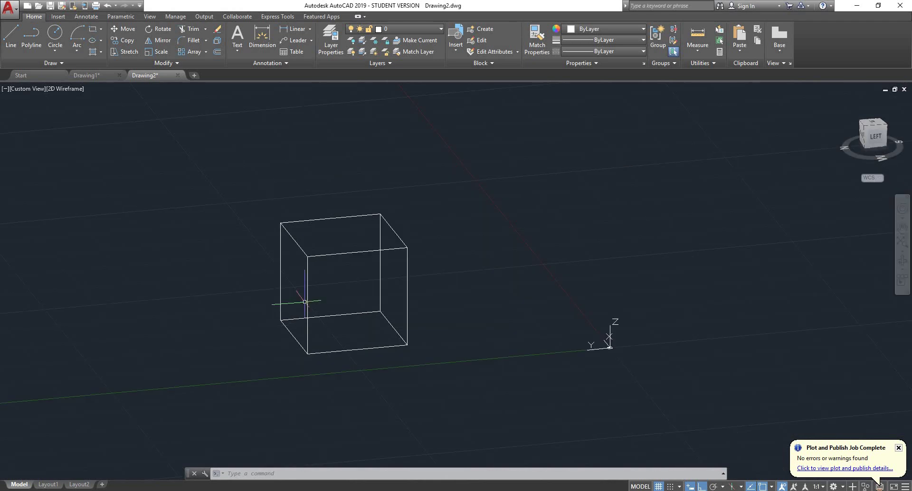
Switch the workspace from Drafting & Annotation to 3D Modeling.
shift+middle_drag(387, 275, 352, 300)
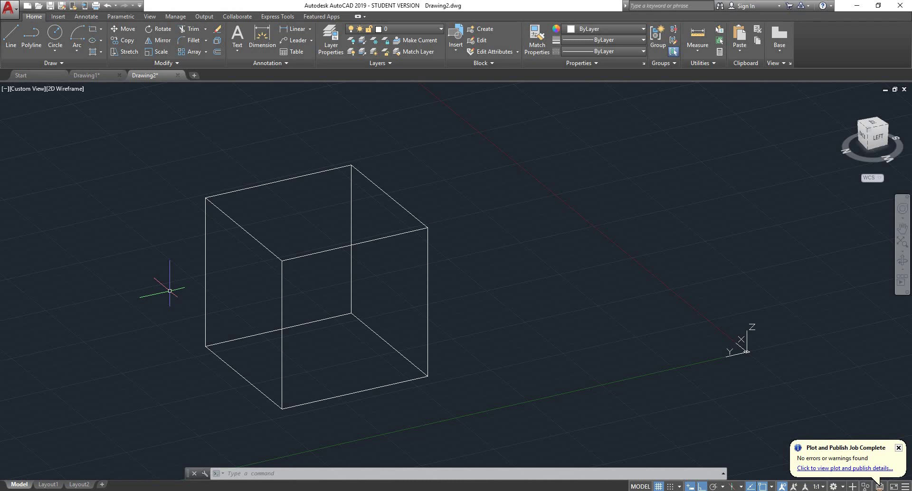
mouse_move(311, 319)
shift+middle_down()
mouse_move(344, 299)
mouse_move(348, 326)
mouse_move(337, 320)
mouse_move(344, 277)
mouse_move(375, 276)
shift+middle_up()
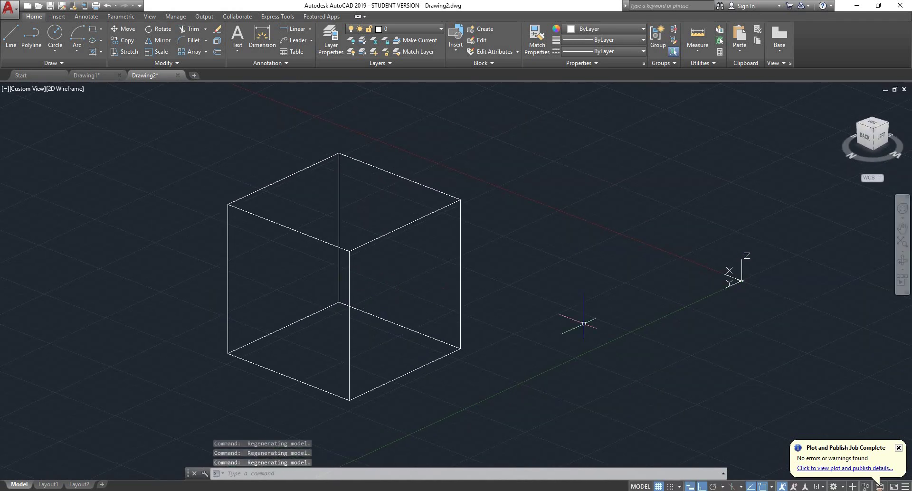
click(843, 487)
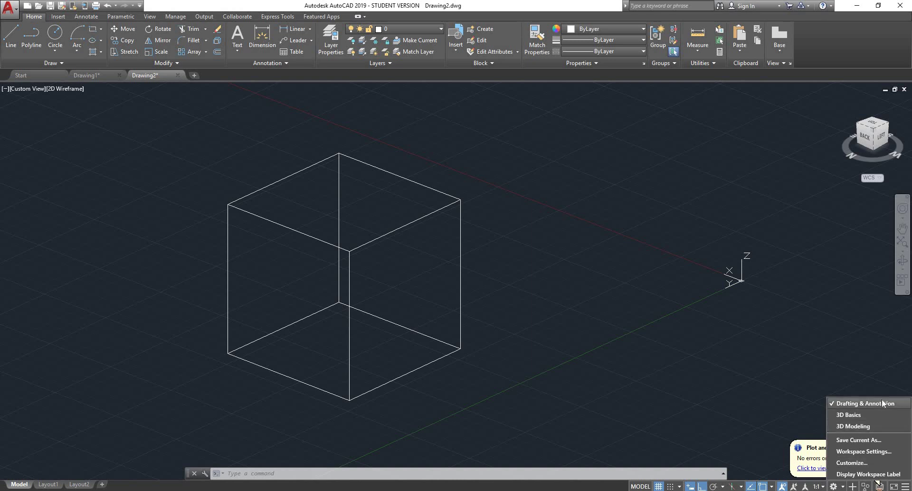
click(875, 429)
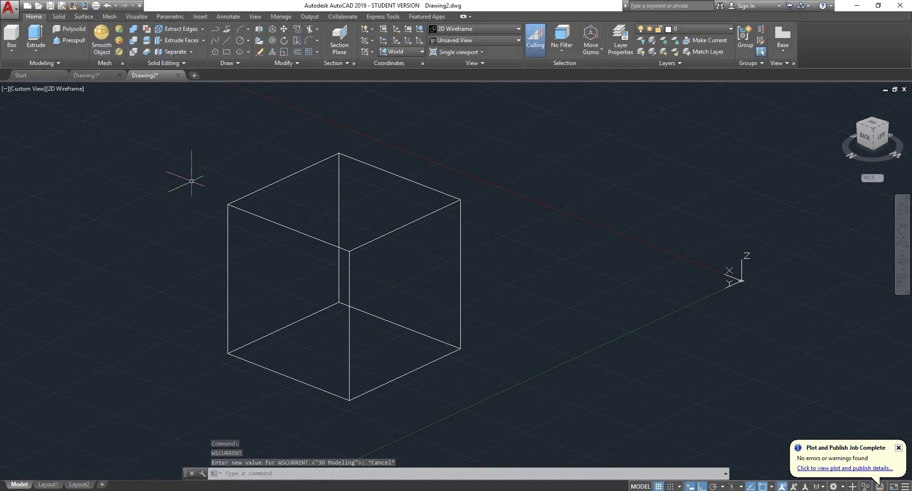
Explode the cube's upper and lower squares into separate lines.
click(87, 16)
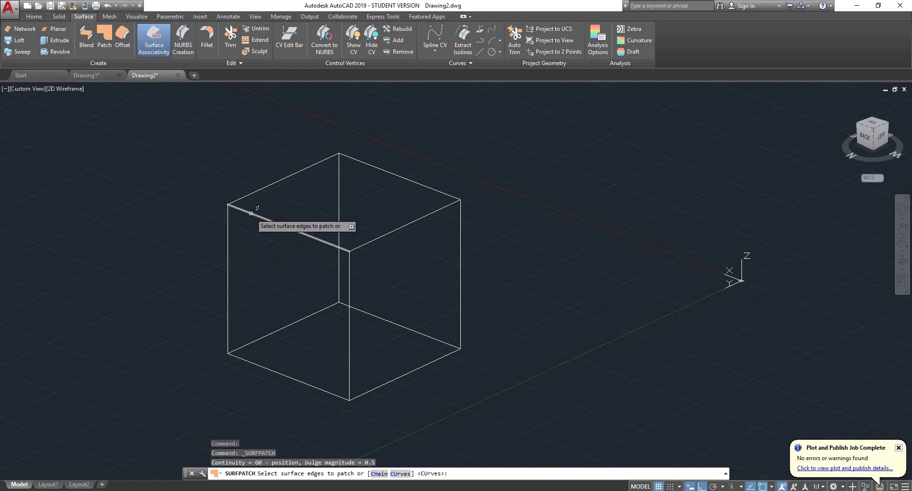
key(Escape)
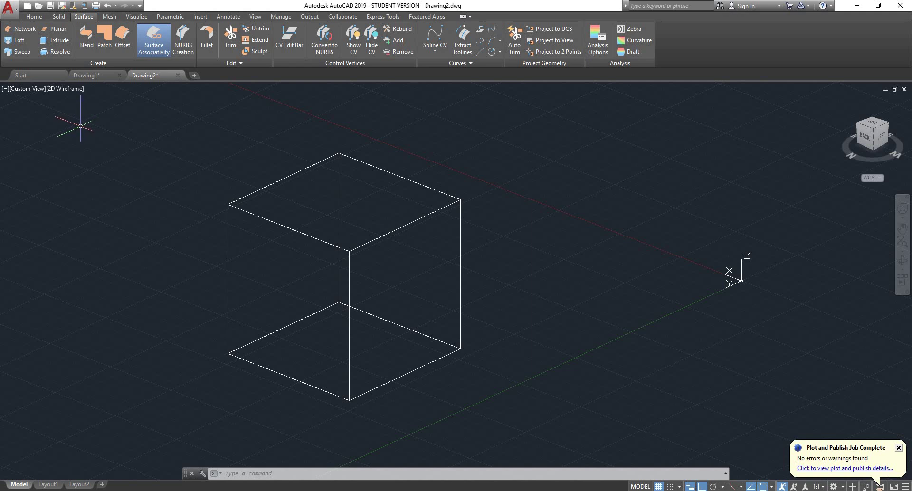
click(238, 208)
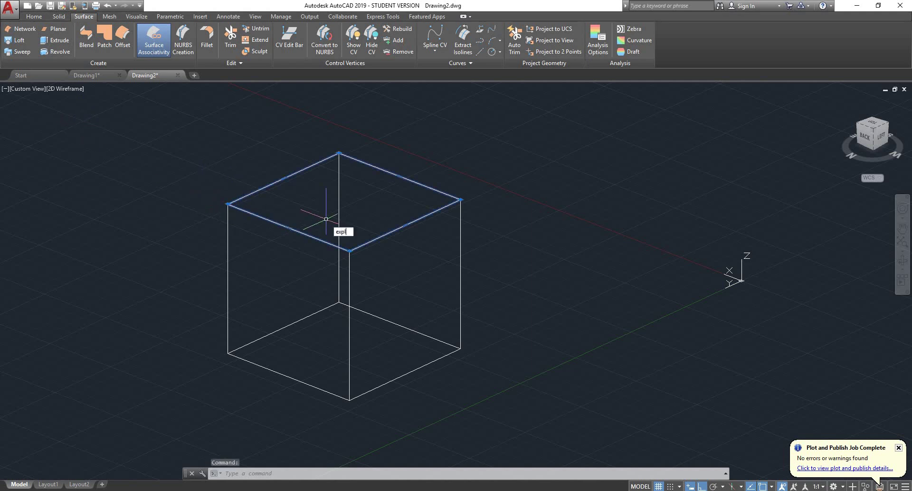
key(Return)
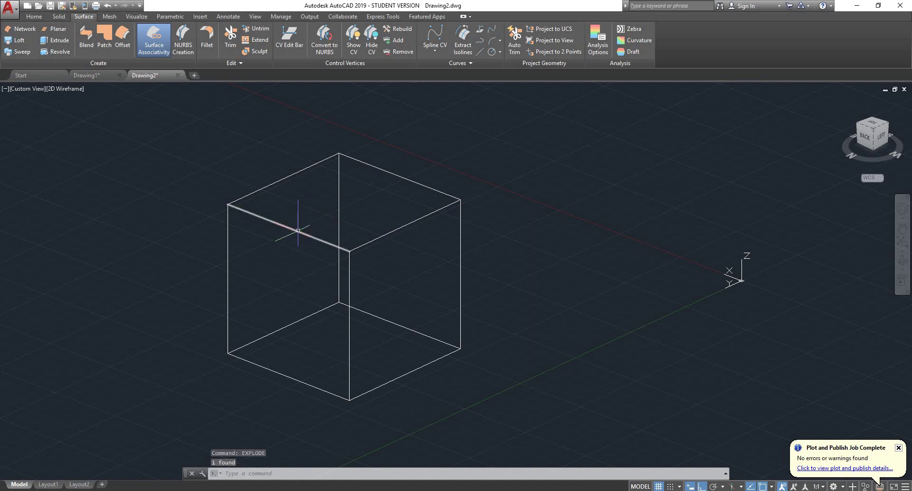
click(280, 373)
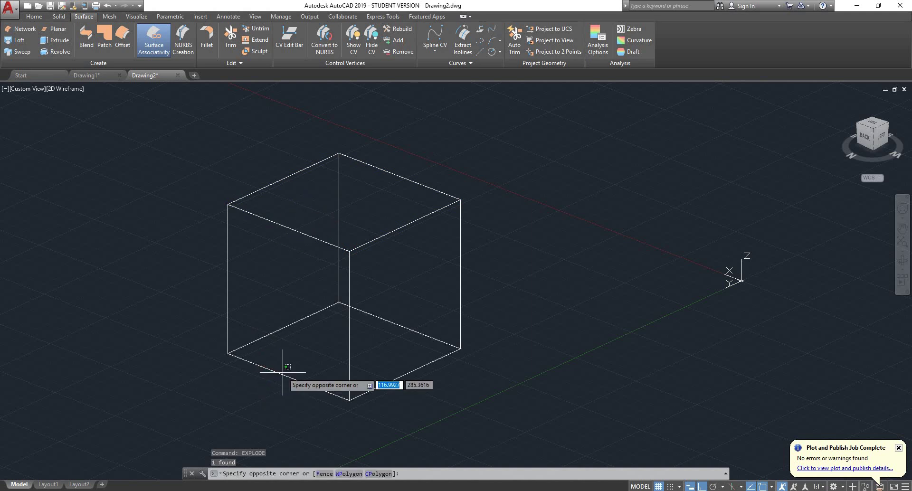
click(274, 379)
key(Return)
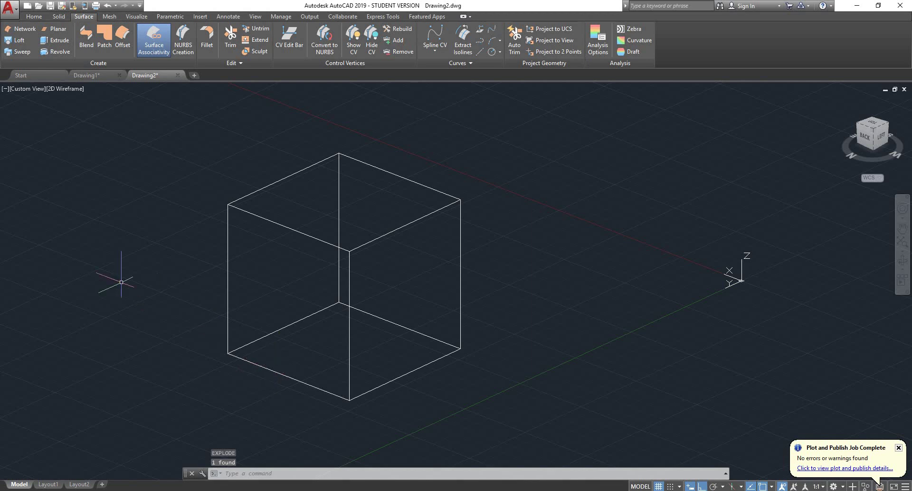
Loft a surface over the cube's back face between its lower and upper edges, using the two vertical edges as guides.
click(19, 41)
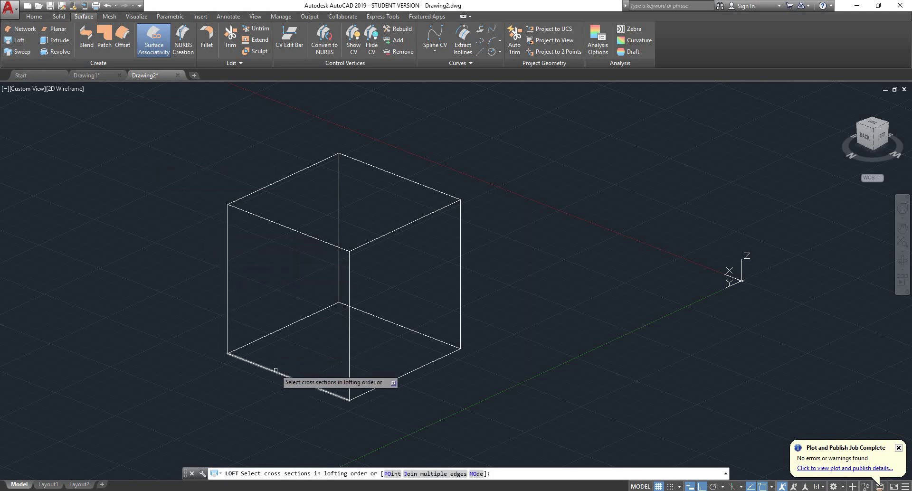
click(281, 365)
click(261, 372)
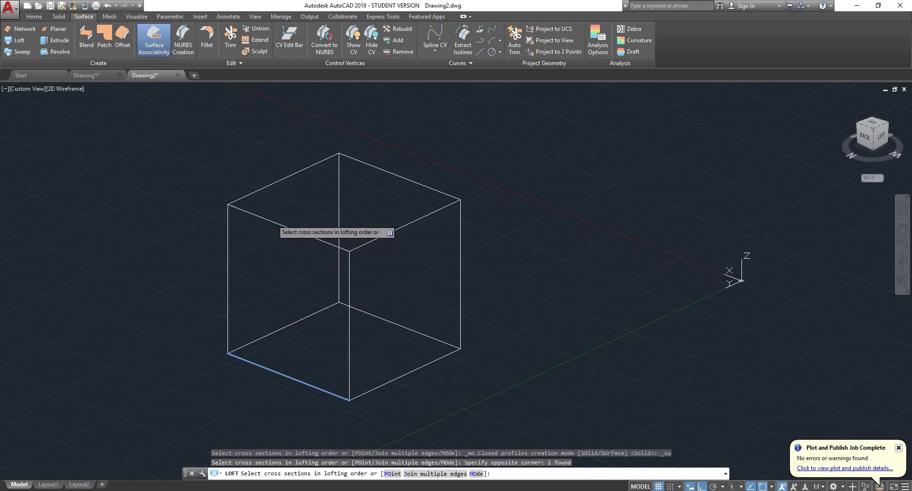
click(271, 221)
key(Return)
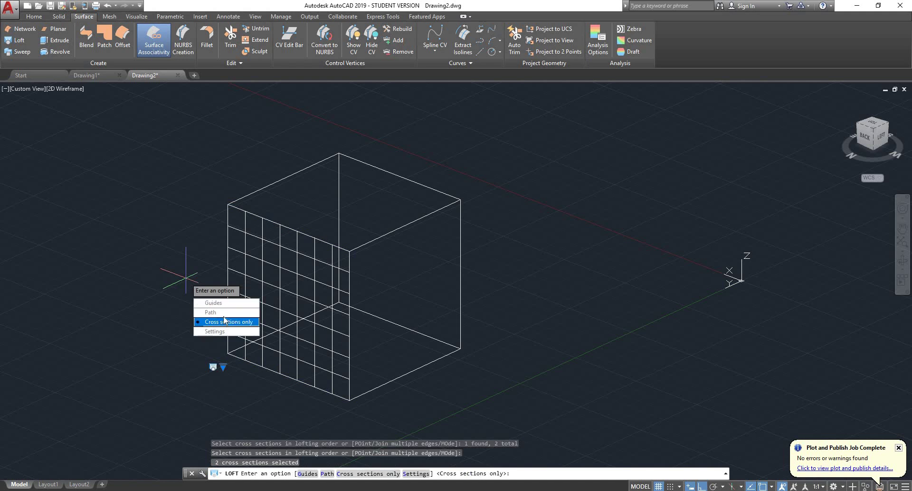
click(222, 303)
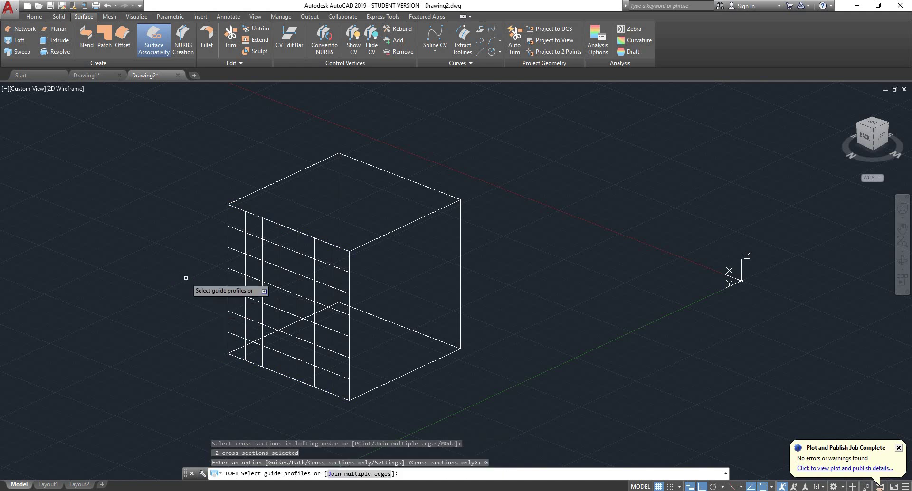
click(229, 256)
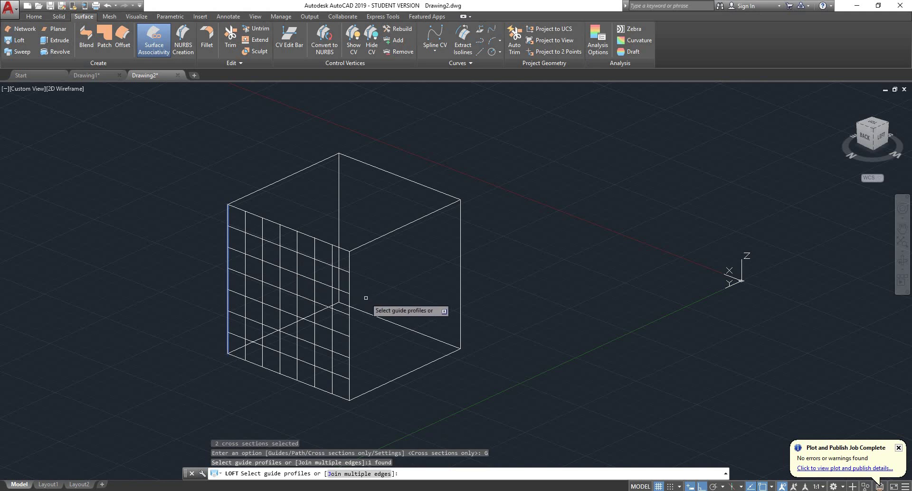
click(350, 282)
key(Return)
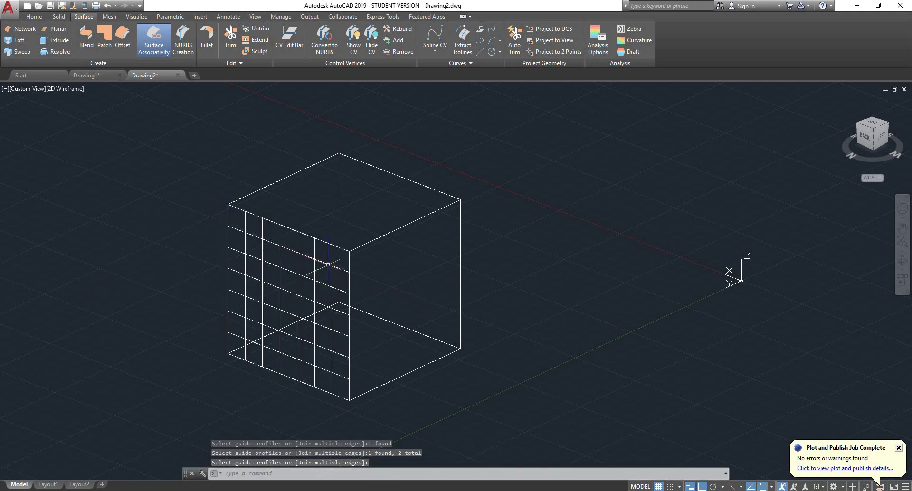
Set the visual style of the view to Conceptual.
shift+middle_drag(373, 291, 359, 303)
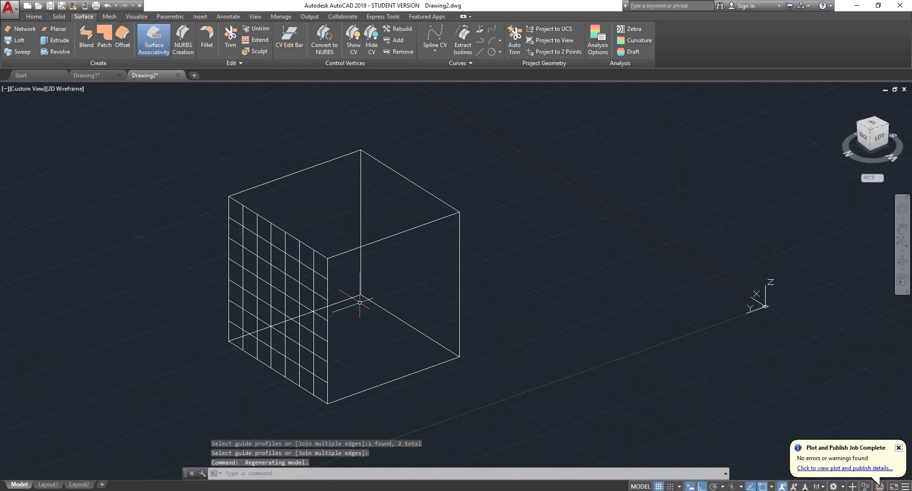
scroll(373, 289, down, 2)
scroll(373, 288, up, 4)
scroll(372, 287, down, 2)
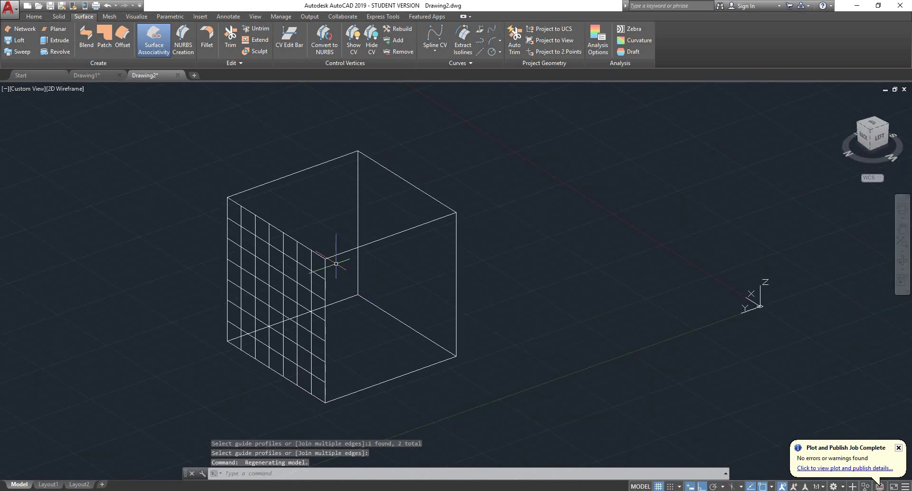
click(39, 19)
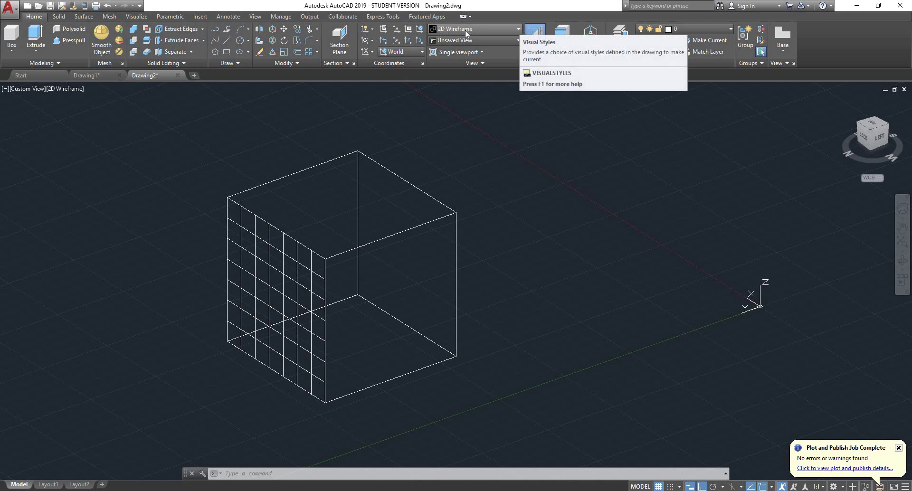
click(507, 30)
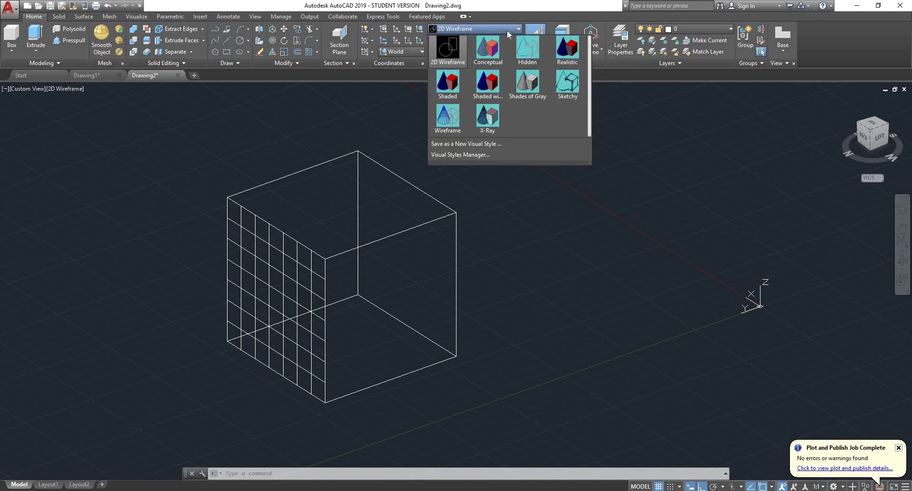
click(488, 50)
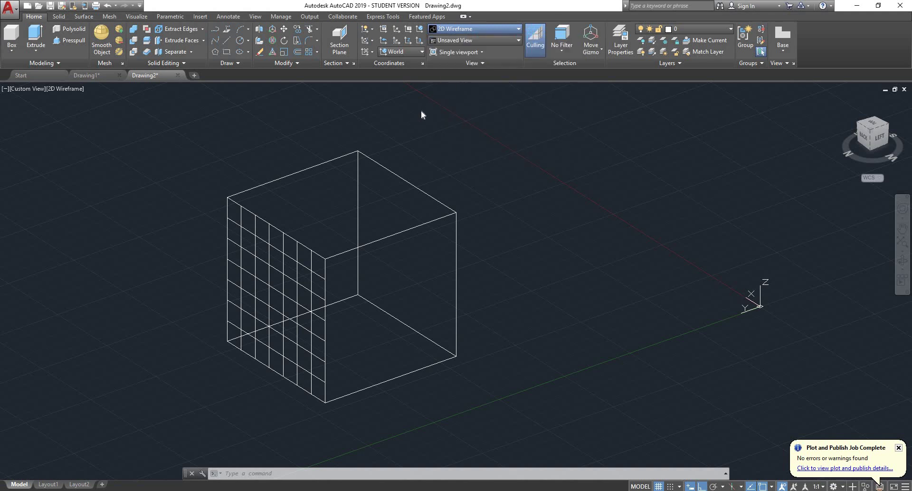
Extrude the lower edge of the cube's left face upward by 100 to form a surface.
shift+middle_drag(380, 198, 341, 239)
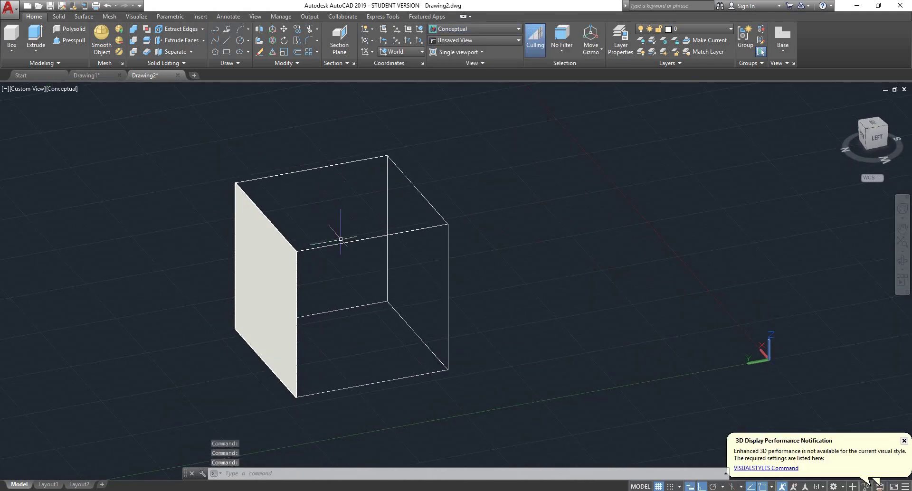
scroll(375, 245, up, 2)
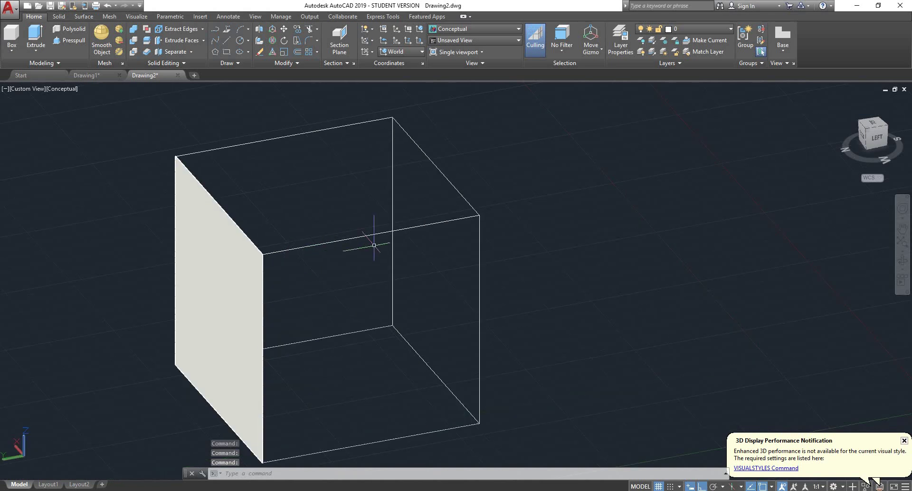
scroll(367, 241, down, 1)
scroll(411, 267, up, 1)
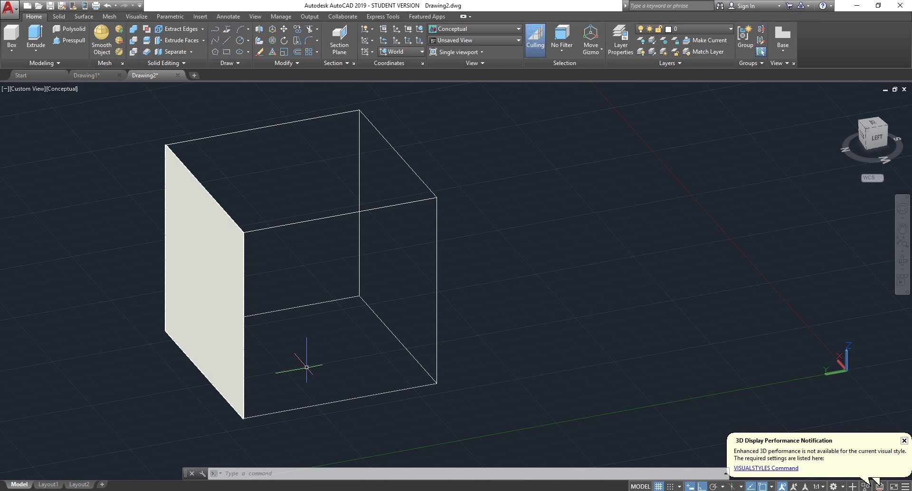
click(32, 40)
click(330, 402)
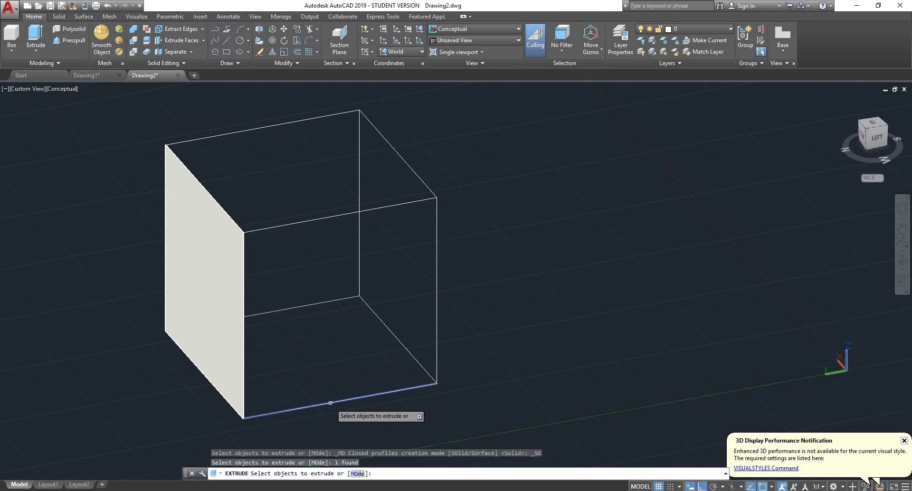
key(Return)
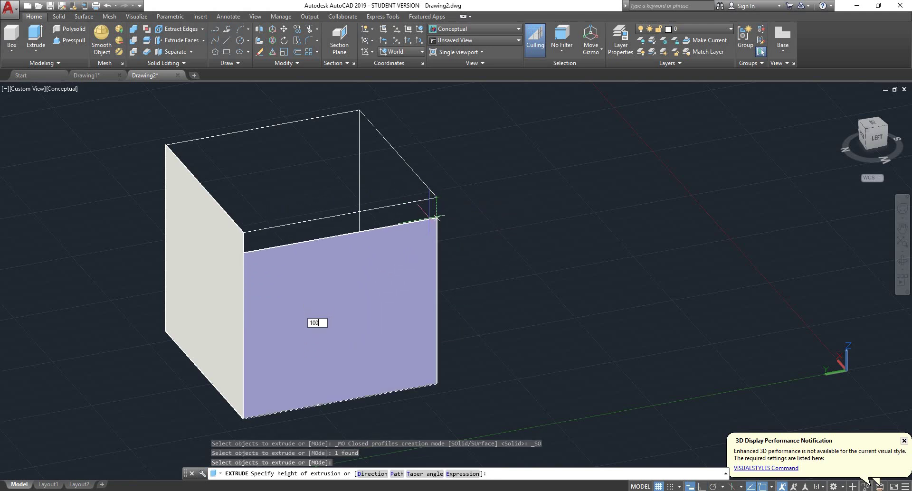
key(Return)
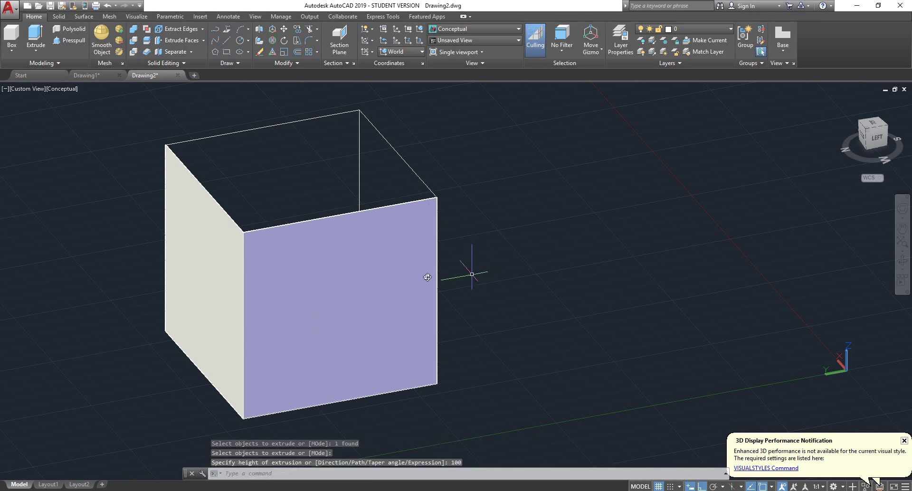
Sweep the front-right vertical edge along the upper front edge to surface the cube's front face.
shift+middle_drag(427, 277, 256, 285)
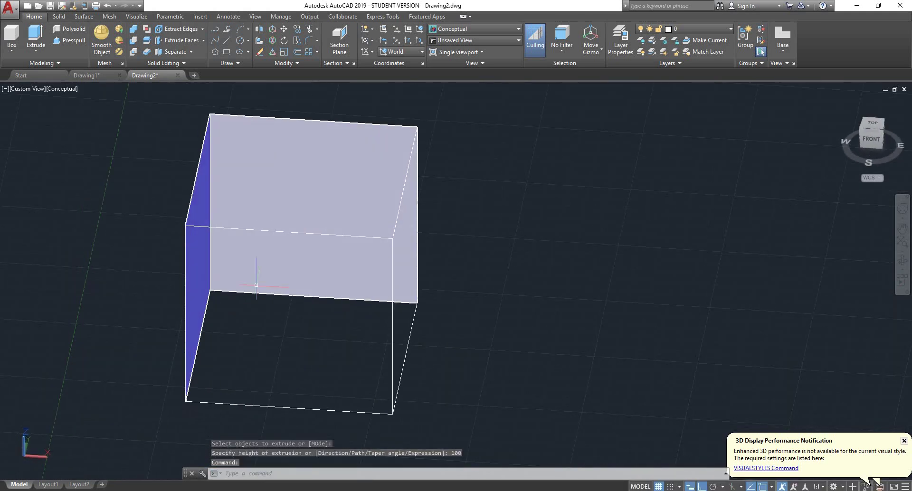
click(83, 17)
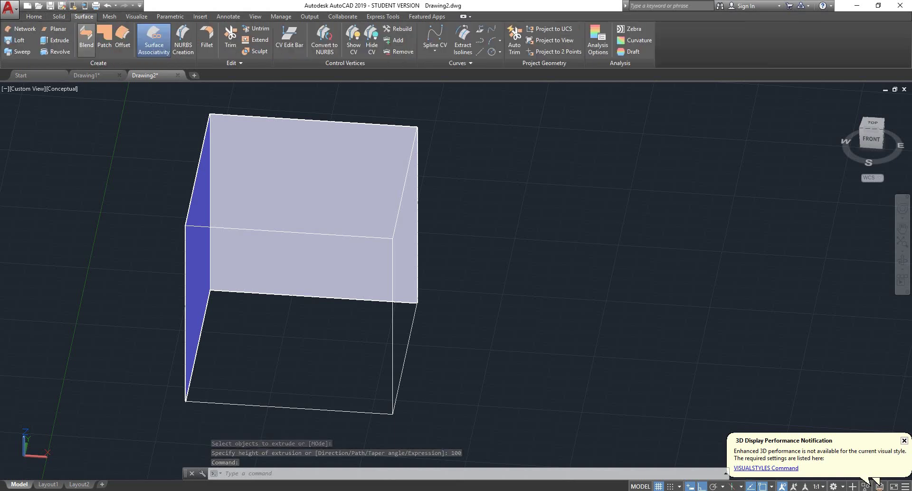
shift+middle_drag(285, 252, 373, 221)
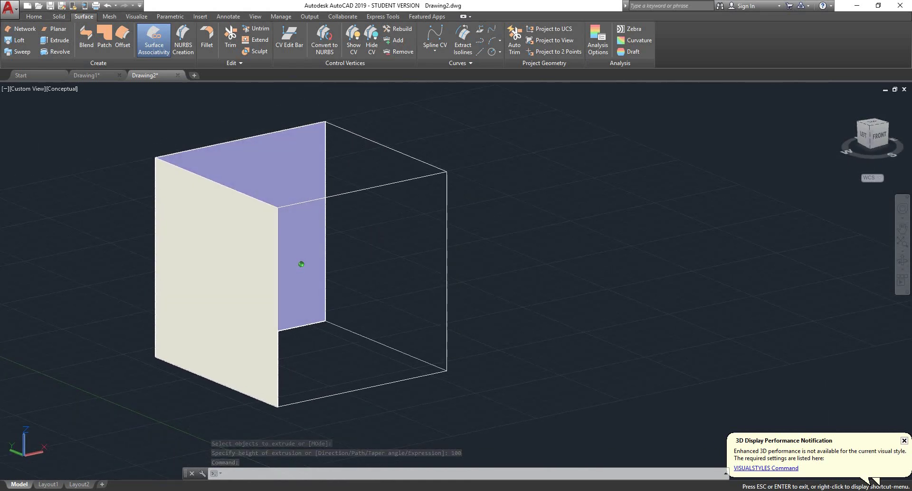
click(19, 55)
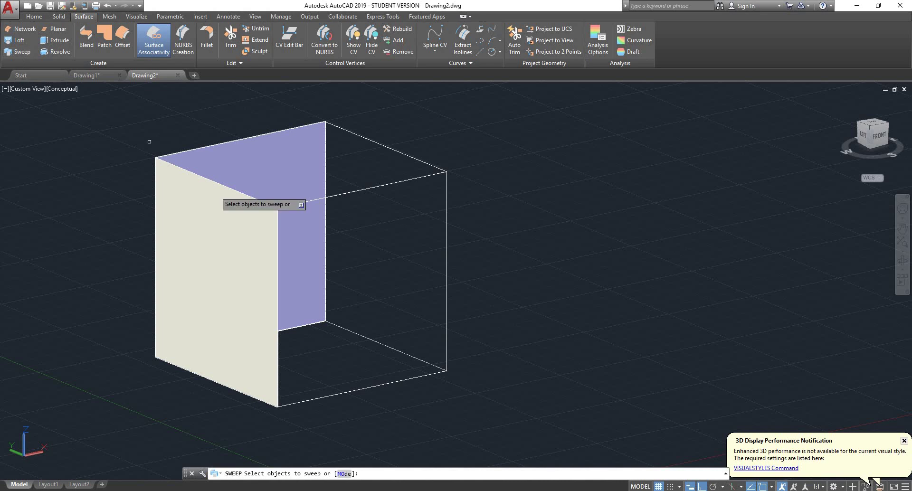
click(447, 218)
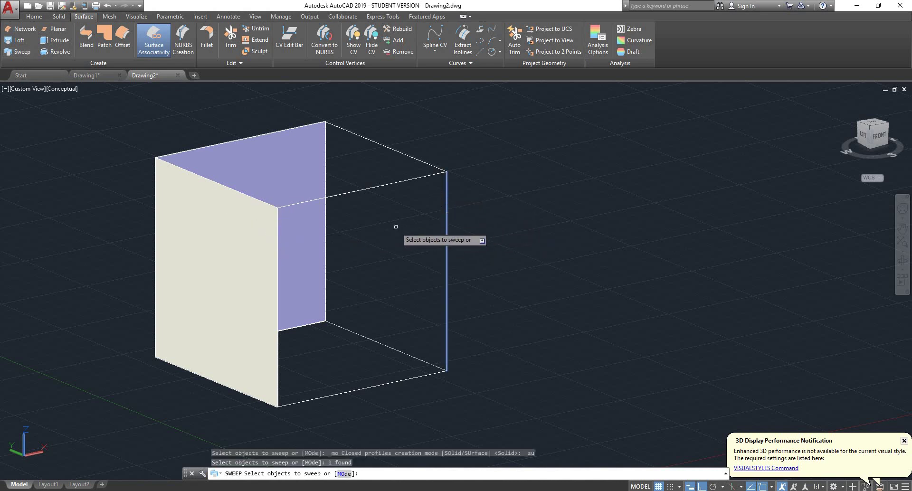
key(Return)
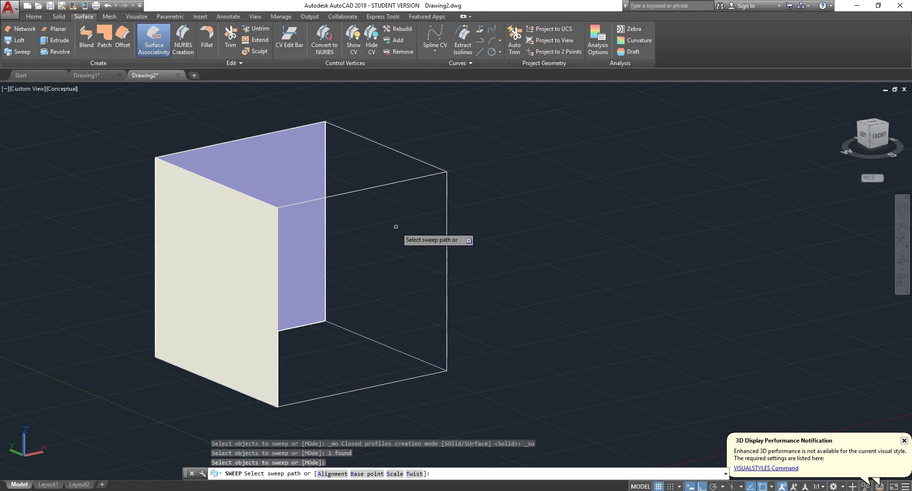
click(396, 181)
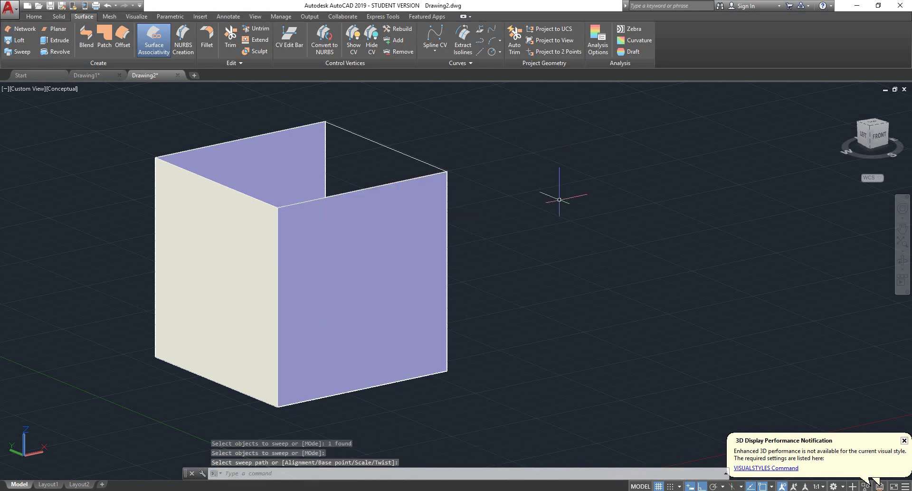
shift+middle_drag(521, 199, 425, 237)
scroll(423, 233, down, 4)
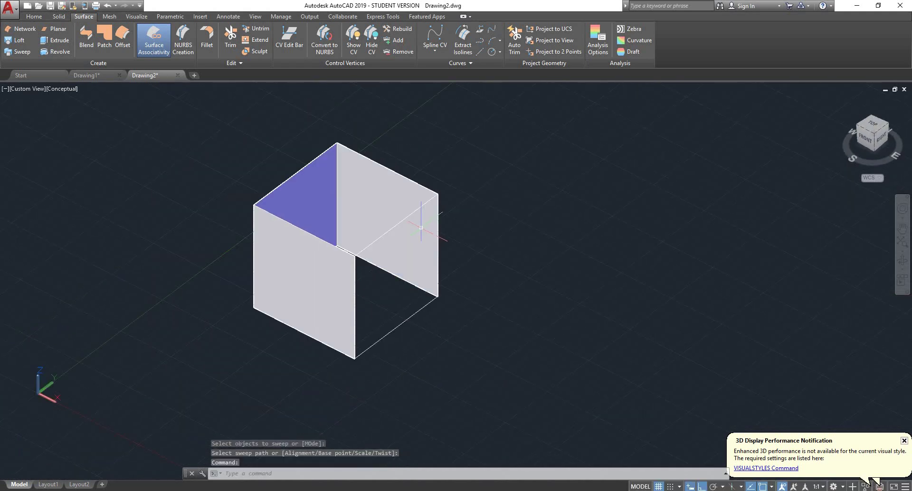
scroll(490, 241, up, 3)
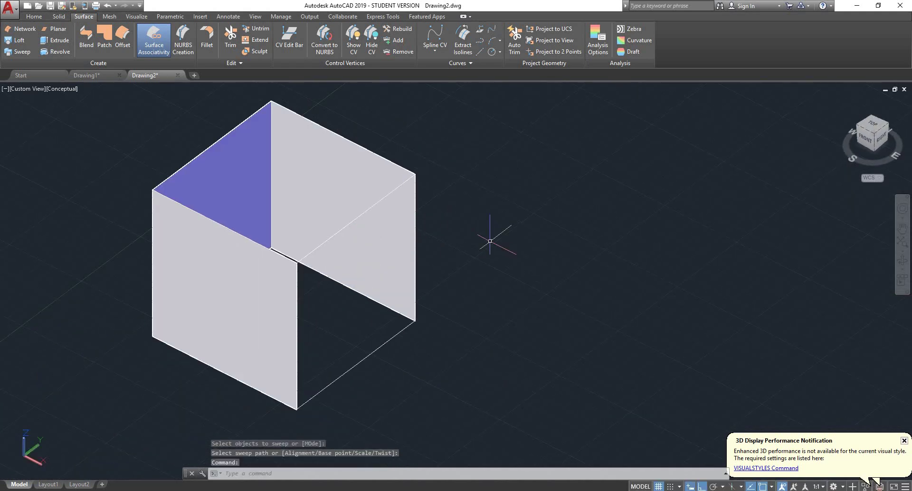
click(57, 29)
click(296, 262)
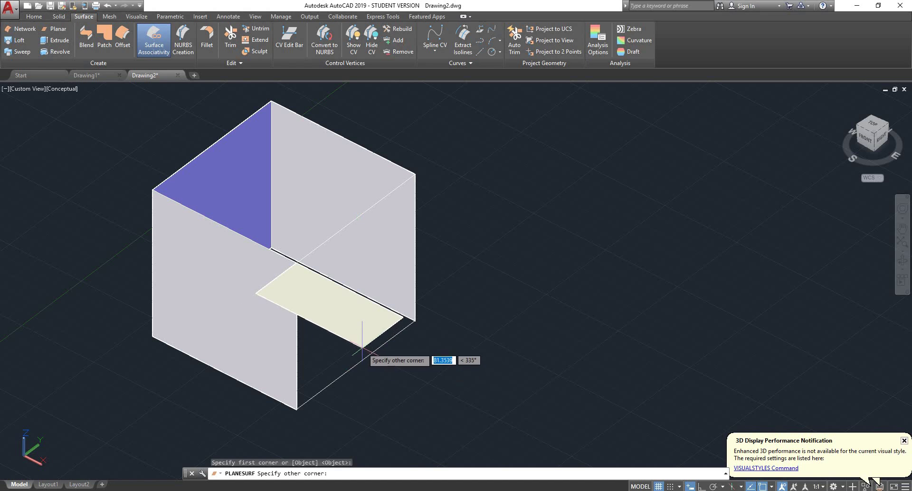
key(Escape)
Create a planar surface on the cube's bottom face by picking two diagonally opposite corners of its lower square.
middle_drag(363, 342, 238, 262)
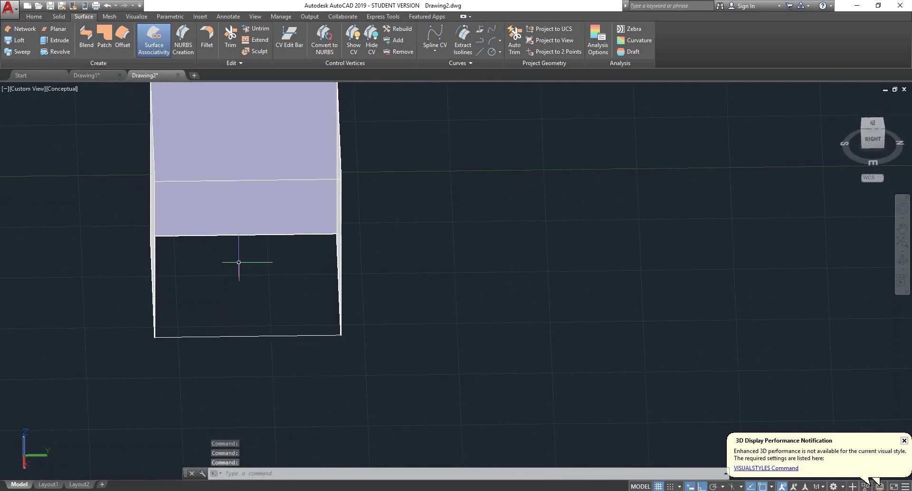
key(Return)
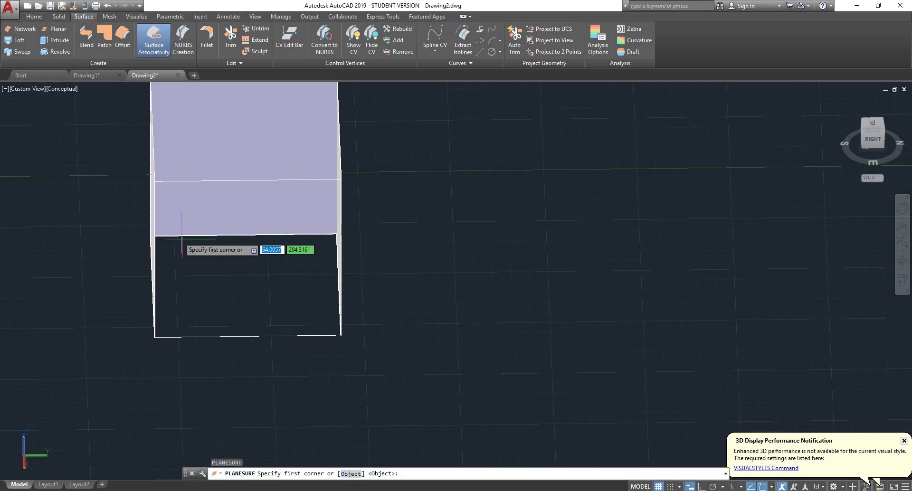
click(151, 236)
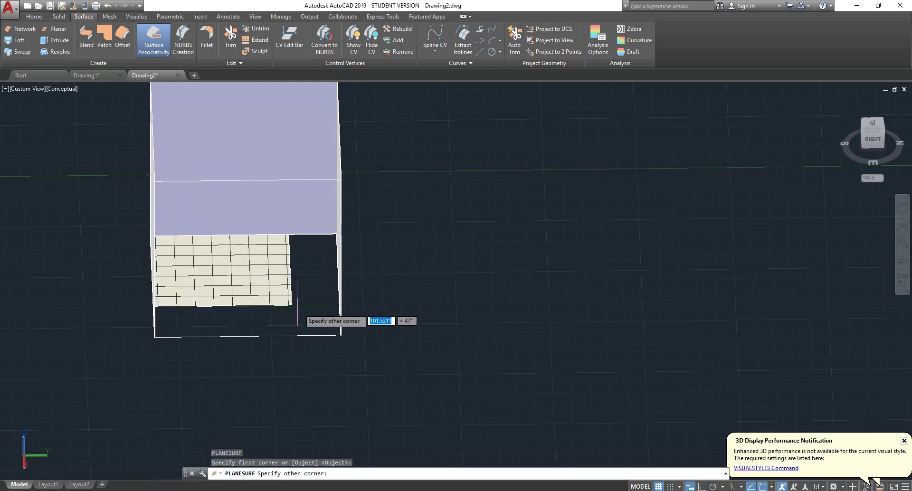
click(340, 335)
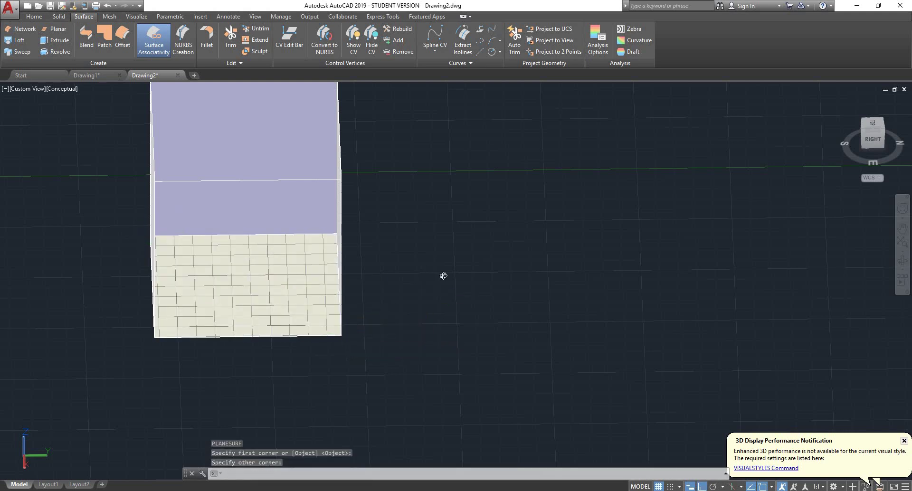
shift+middle_drag(443, 275, 449, 223)
scroll(452, 215, down, 1)
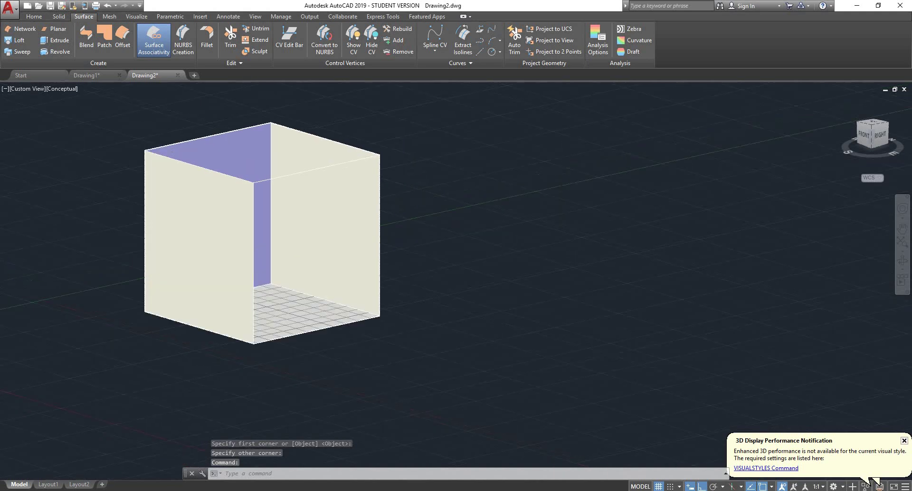
Loft a surface over the cube's right face between its front and back vertical edges, using cross sections only.
scroll(380, 170, up, 2)
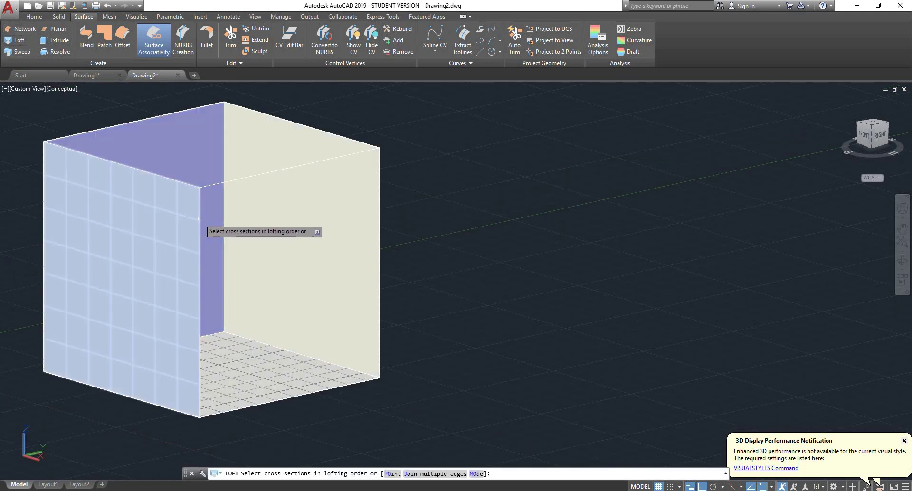
click(199, 218)
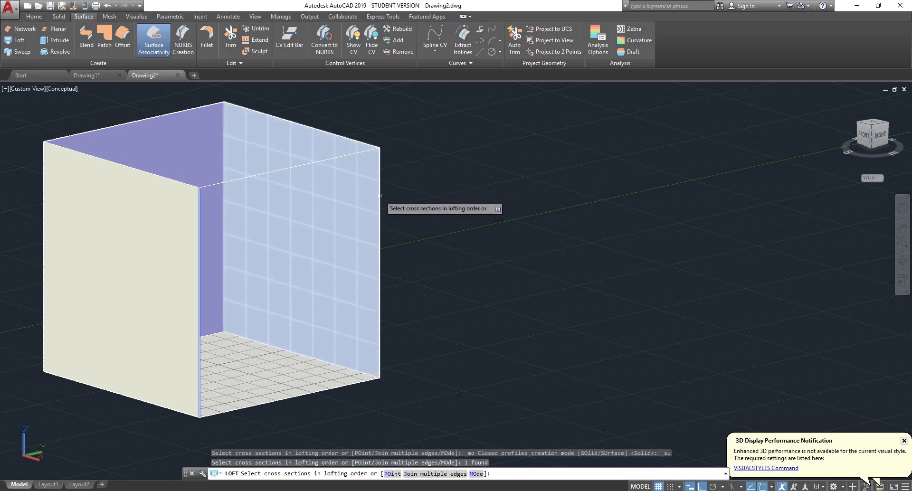
shift+middle_drag(381, 161, 412, 219)
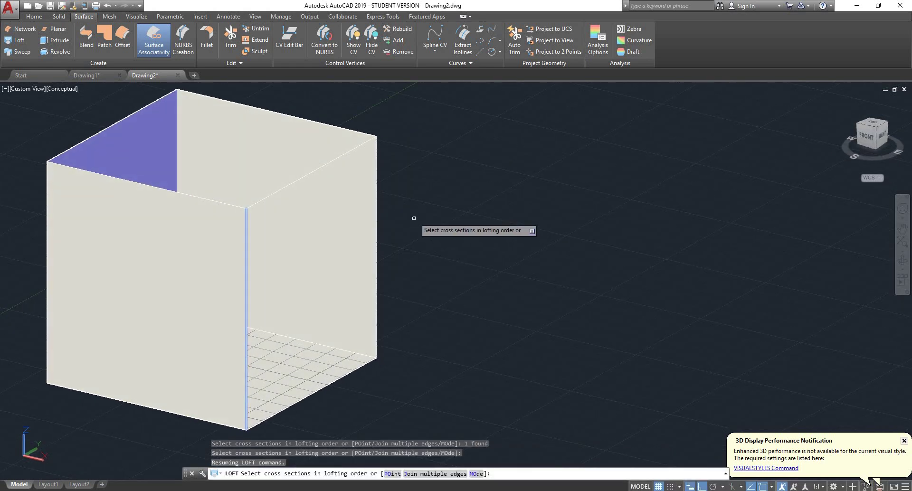
click(379, 195)
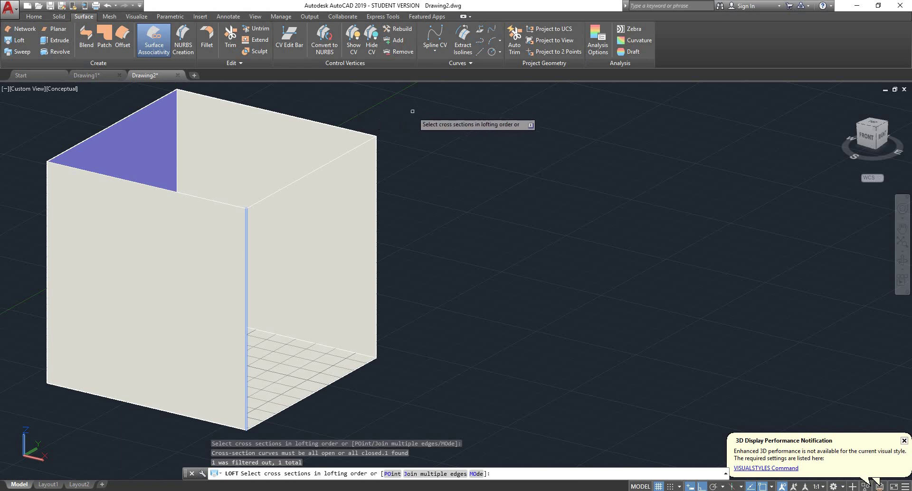
click(429, 108)
click(407, 138)
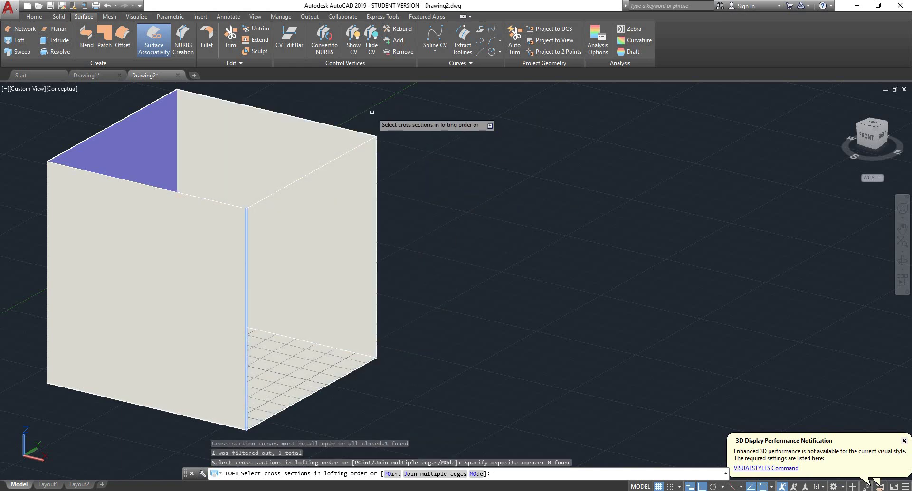
click(346, 104)
click(396, 407)
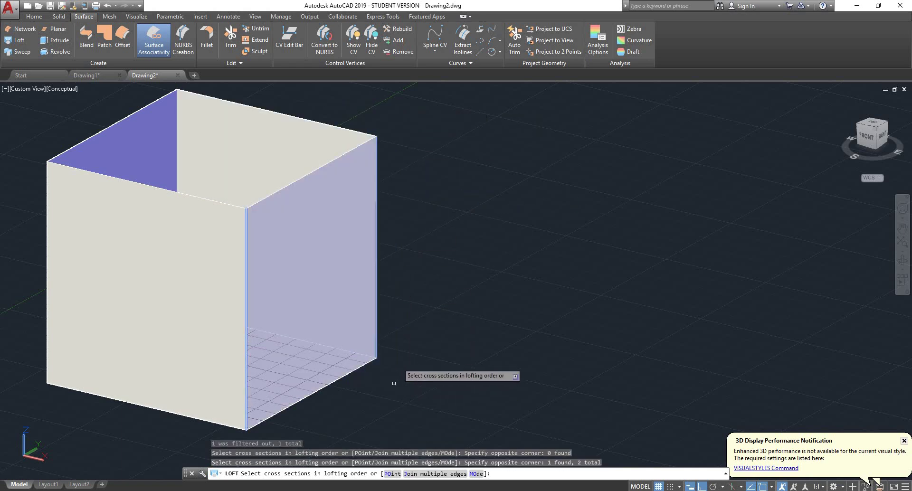
shift+middle_drag(453, 266, 368, 285)
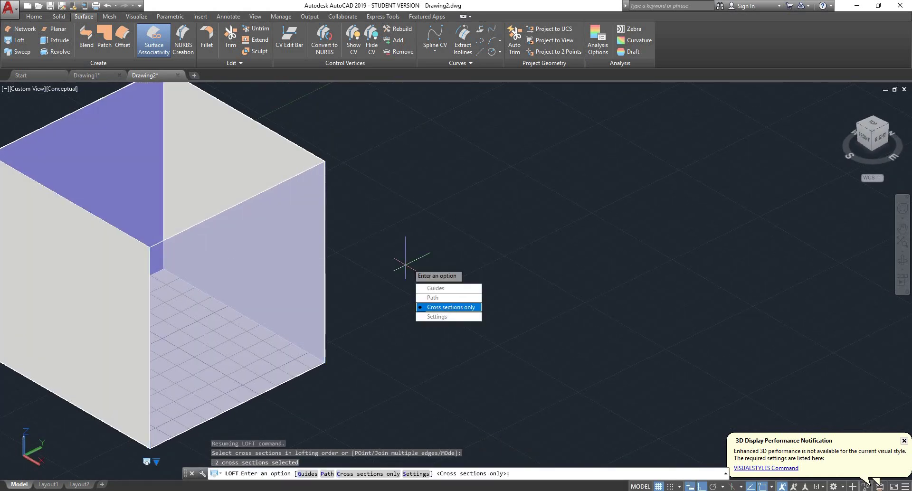
key(Return)
shift+middle_drag(414, 231, 426, 293)
scroll(328, 200, down, 2)
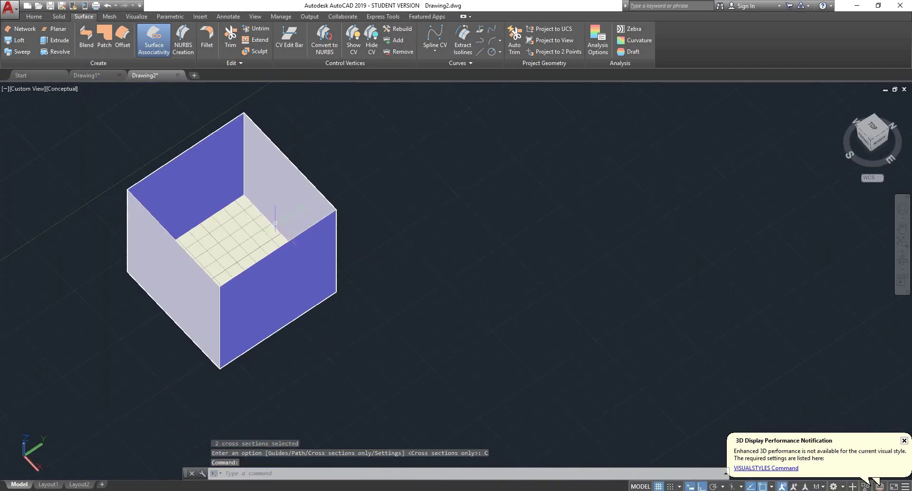
Examine the surfaced sides and open top of the cube from several angles.
scroll(257, 195, up, 3)
click(277, 175)
key(Escape)
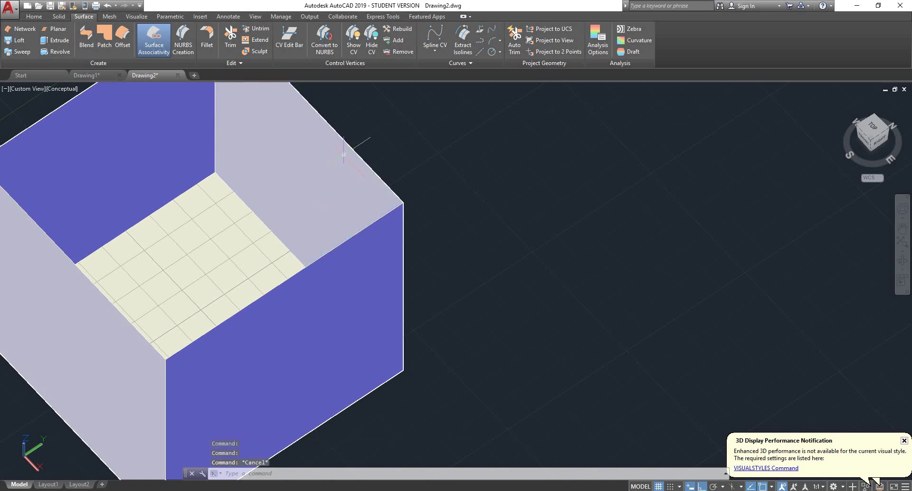
scroll(333, 199, down, 4)
shift+middle_drag(347, 238, 362, 190)
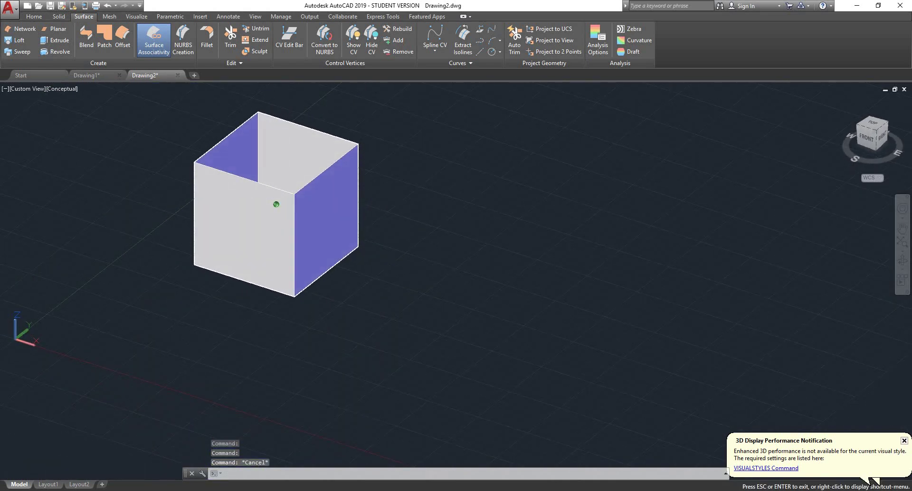
scroll(317, 147, up, 3)
shift+middle_drag(317, 147, 304, 176)
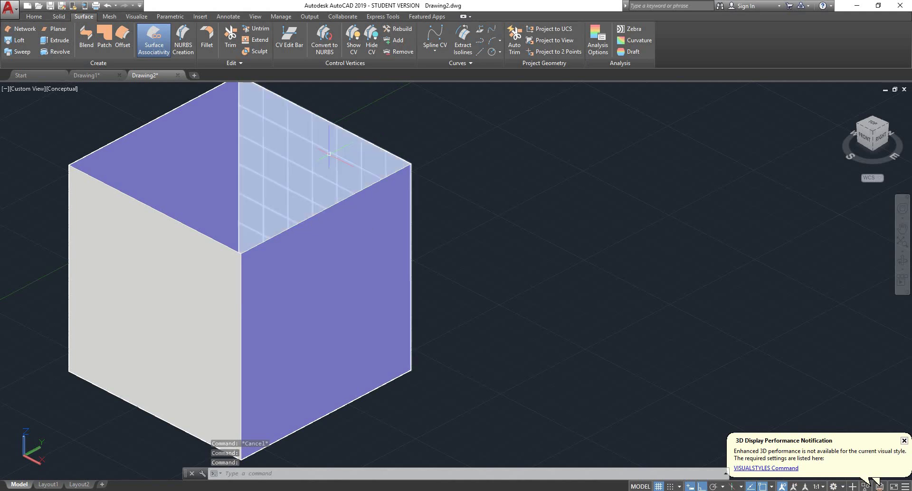
scroll(287, 186, down, 2)
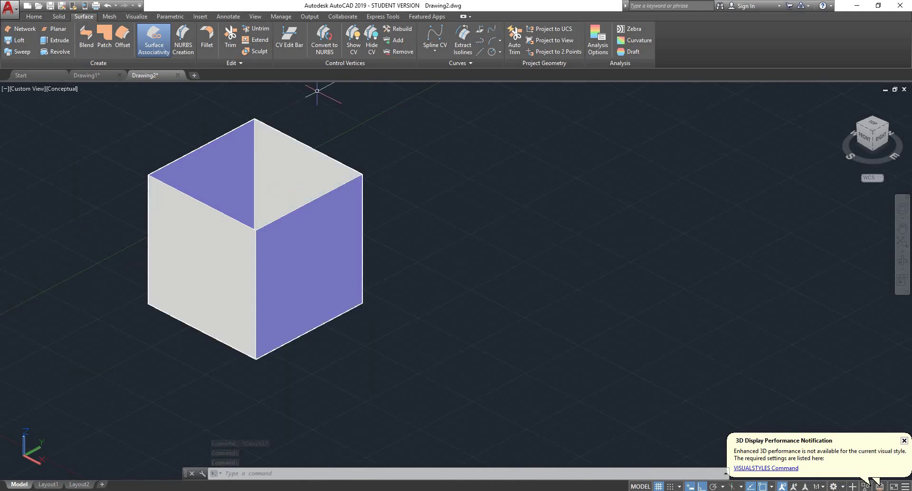
Try to create a network surface over the open top, picking all four upper edges as first-direction curves.
scroll(317, 90, up, 2)
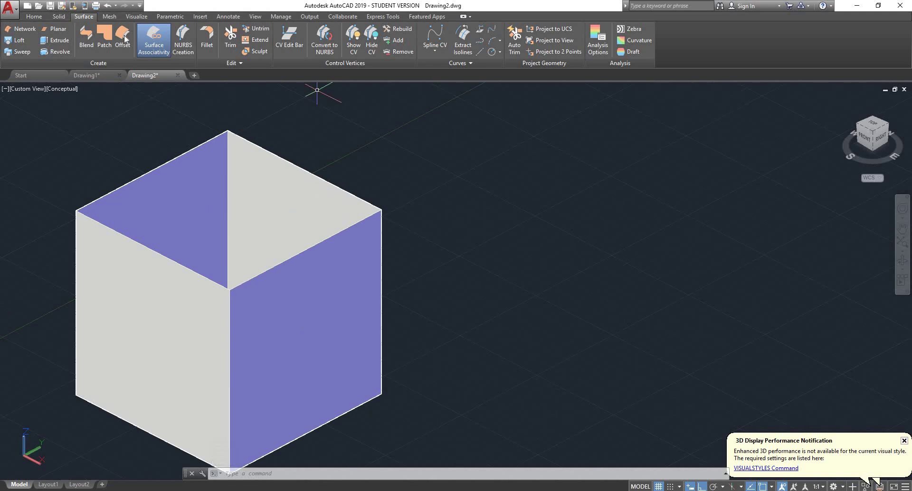
click(25, 31)
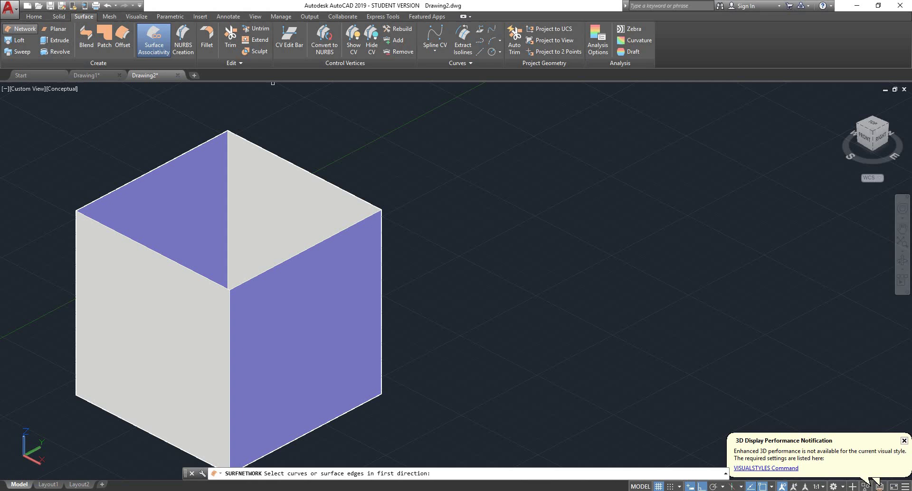
click(150, 166)
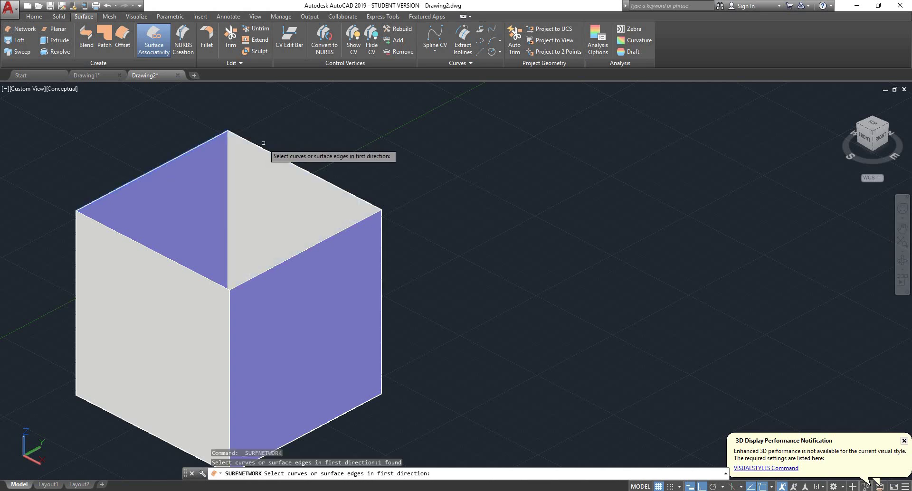
click(261, 147)
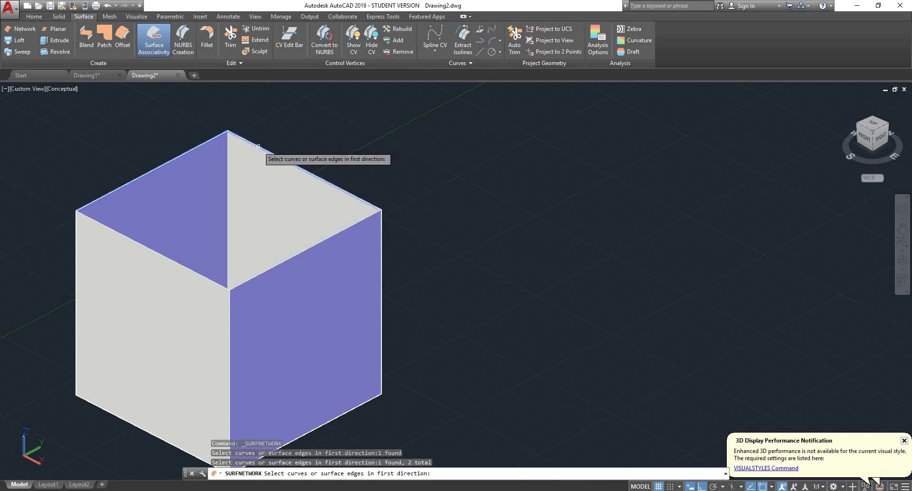
click(323, 239)
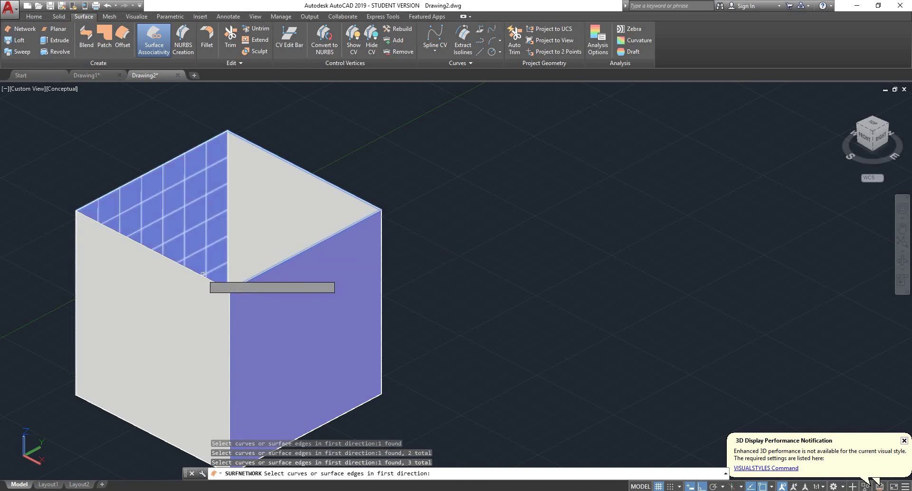
click(199, 274)
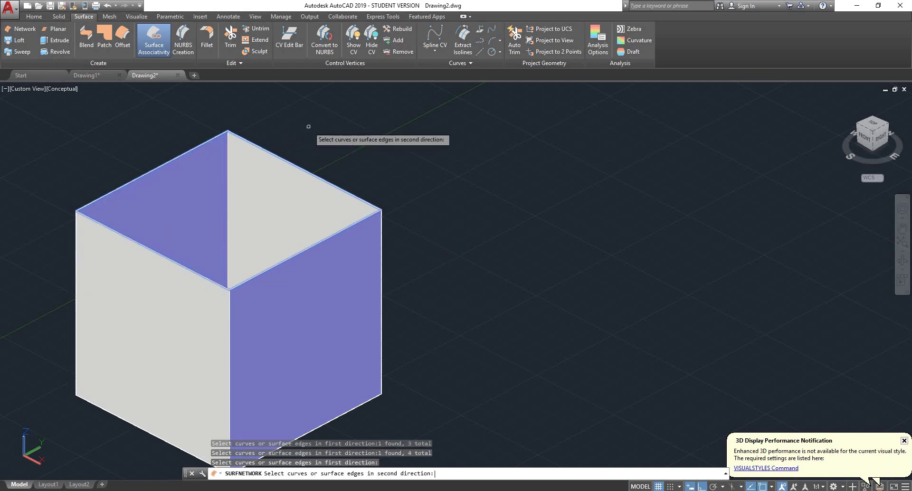
key(Return)
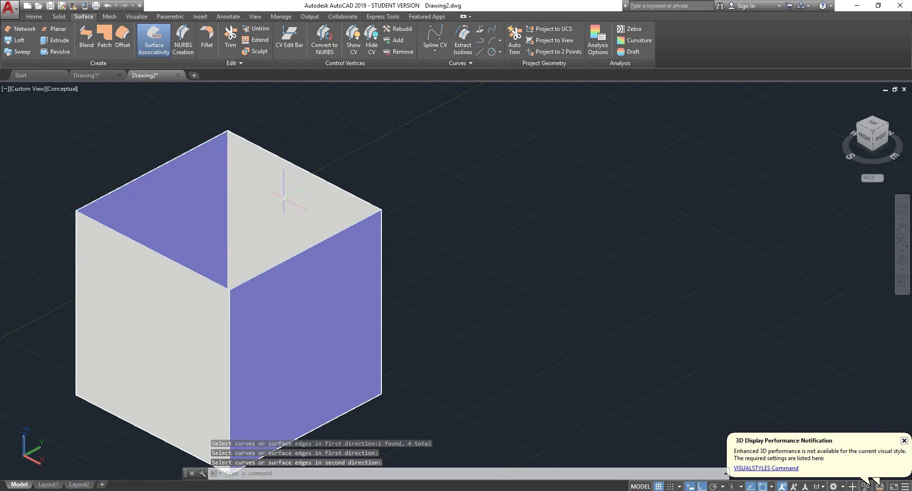
shift+middle_drag(382, 195, 434, 199)
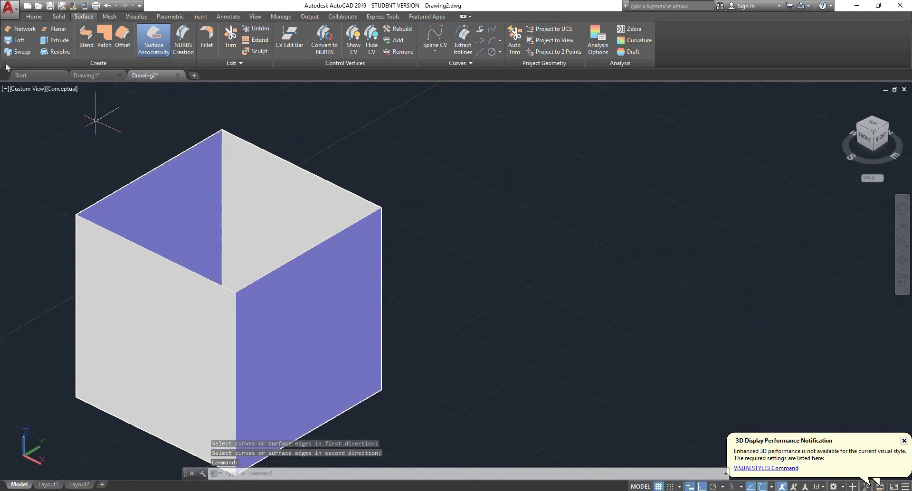
Patch the cube's open top with a surface bounded by its four upper edges, accepting the default patch options.
click(59, 29)
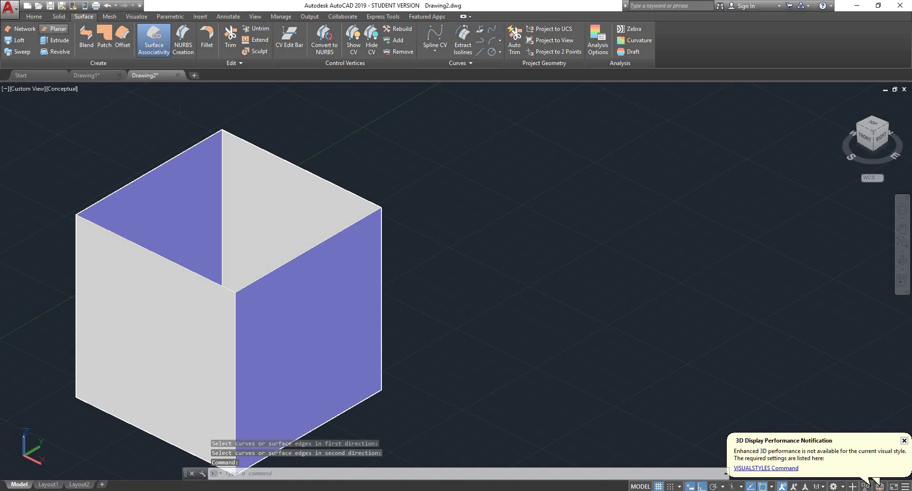
key(Escape)
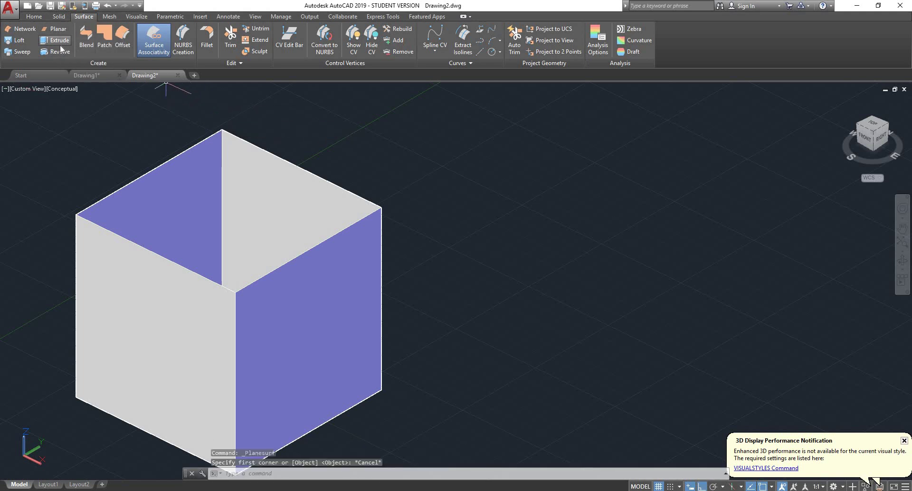
click(104, 37)
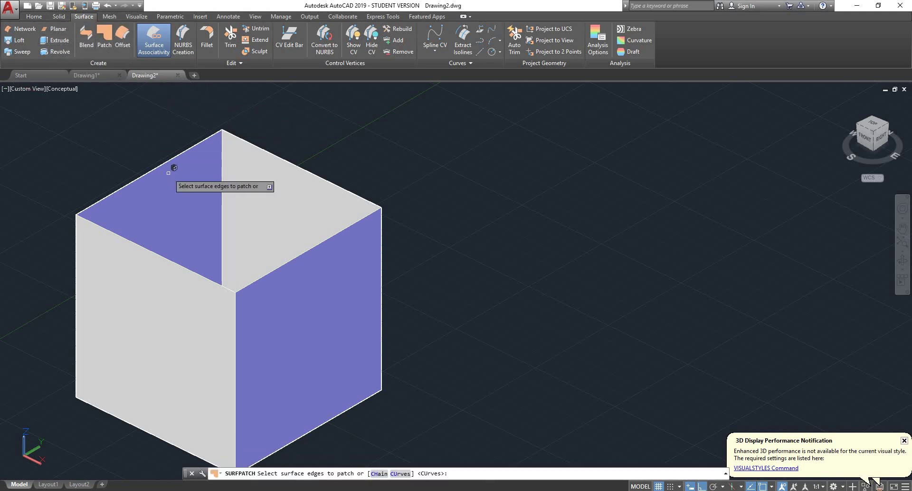
click(163, 164)
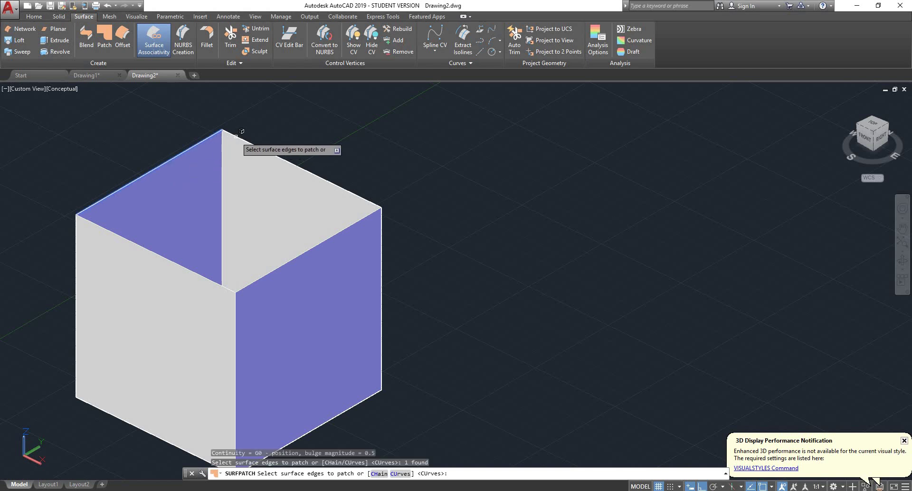
click(245, 140)
click(306, 250)
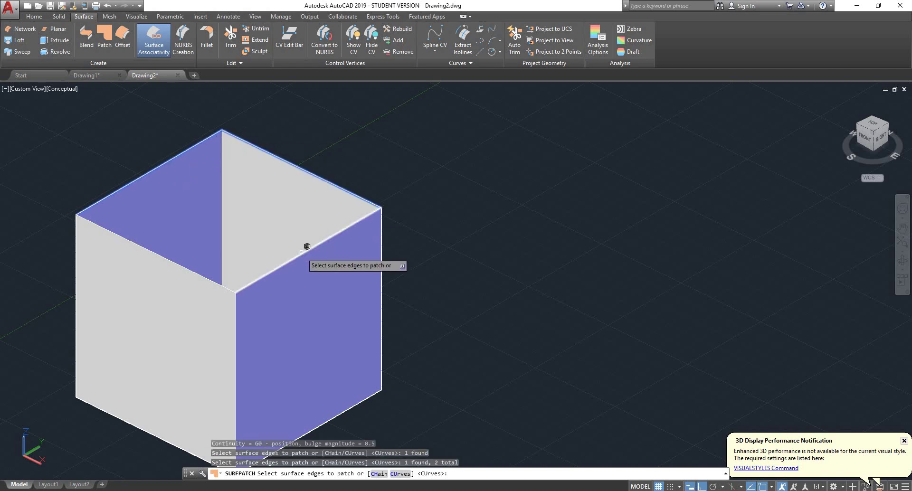
click(223, 285)
key(Return)
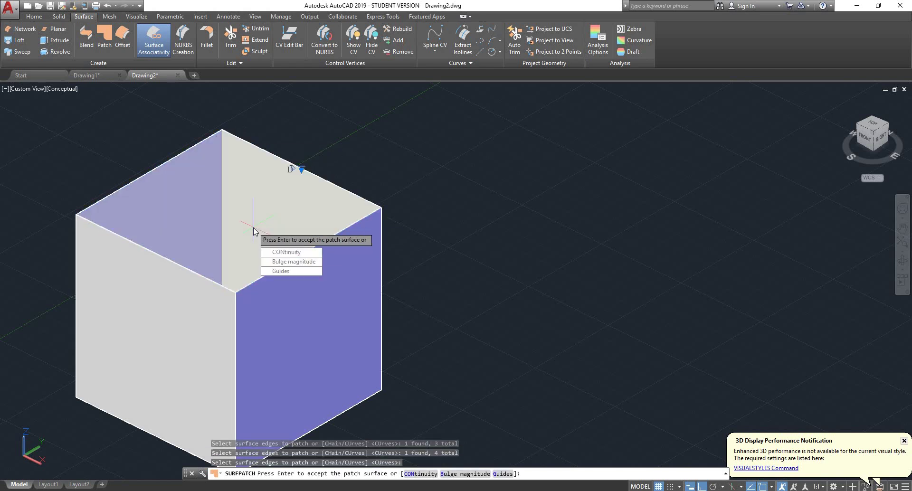
key(Return)
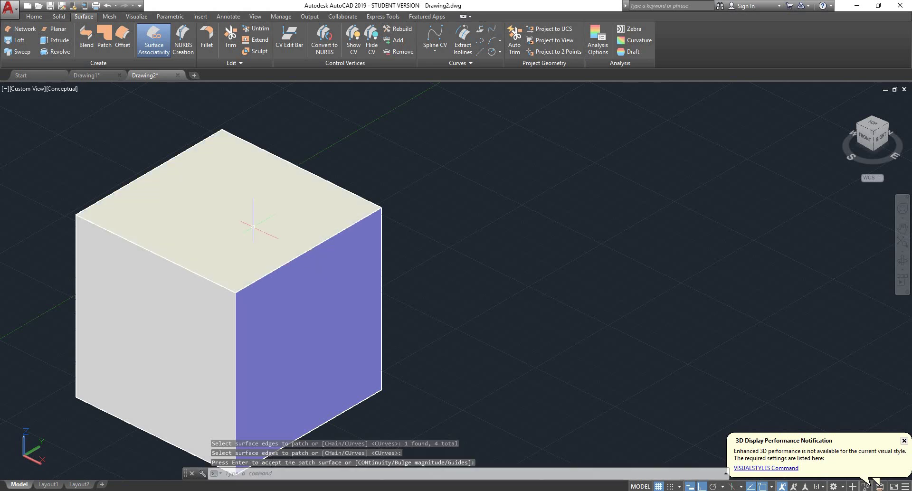
Examine the fully surfaced cube from several angles, checking its top, front and side surfaces individually.
shift+middle_drag(308, 282, 353, 281)
key(Return)
mouse_move(390, 255)
shift+middle_down()
mouse_move(338, 240)
mouse_move(171, 249)
mouse_move(69, 299)
mouse_move(168, 254)
mouse_move(301, 127)
mouse_move(418, 169)
mouse_move(462, 201)
mouse_move(427, 254)
mouse_move(350, 283)
mouse_move(332, 250)
mouse_move(405, 224)
mouse_move(496, 217)
mouse_move(431, 234)
mouse_move(397, 261)
shift+middle_up()
click(283, 249)
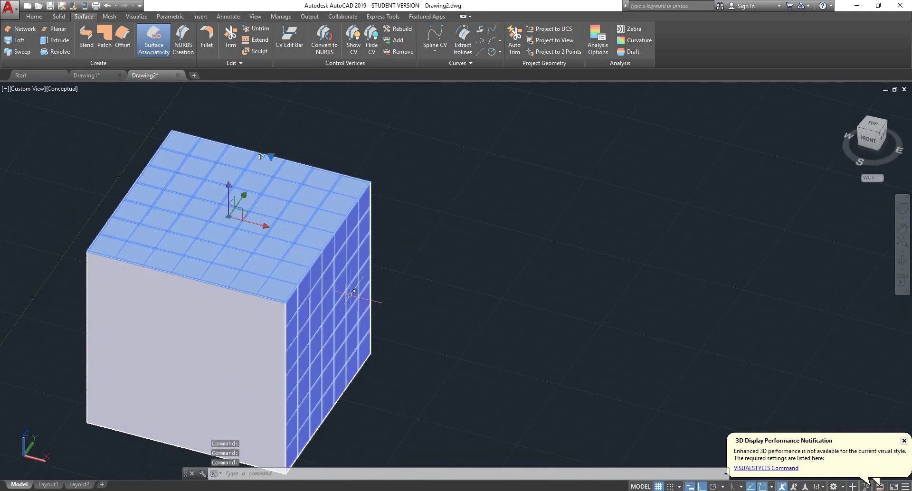
key(Escape)
click(252, 341)
key(Escape)
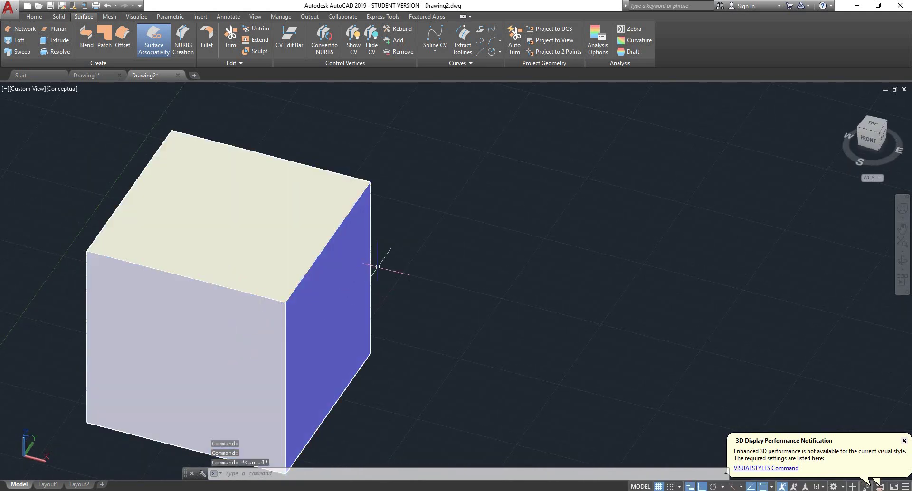
scroll(378, 264, down, 4)
scroll(380, 263, up, 3)
shift+middle_drag(386, 260, 475, 266)
scroll(414, 187, up, 1)
scroll(388, 179, down, 2)
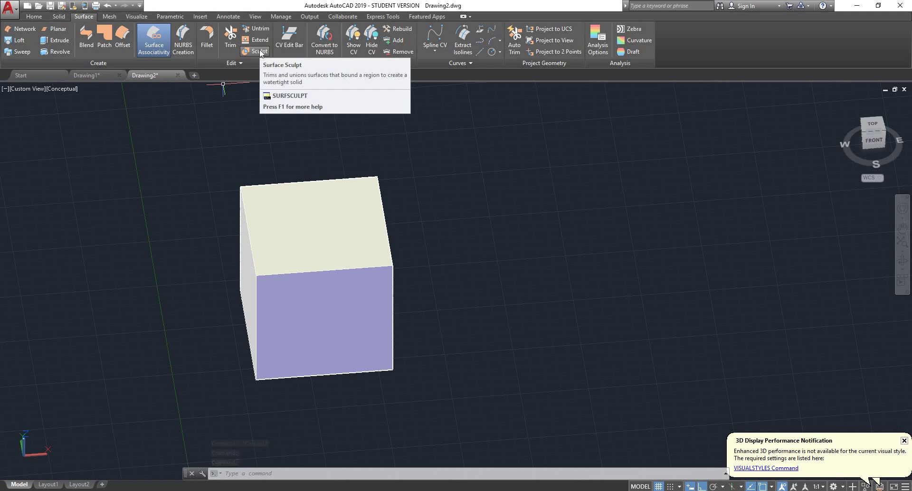
Copy the cube's six surfaces twice along the X axis, placing the farther copy about 325 units away.
click(315, 240)
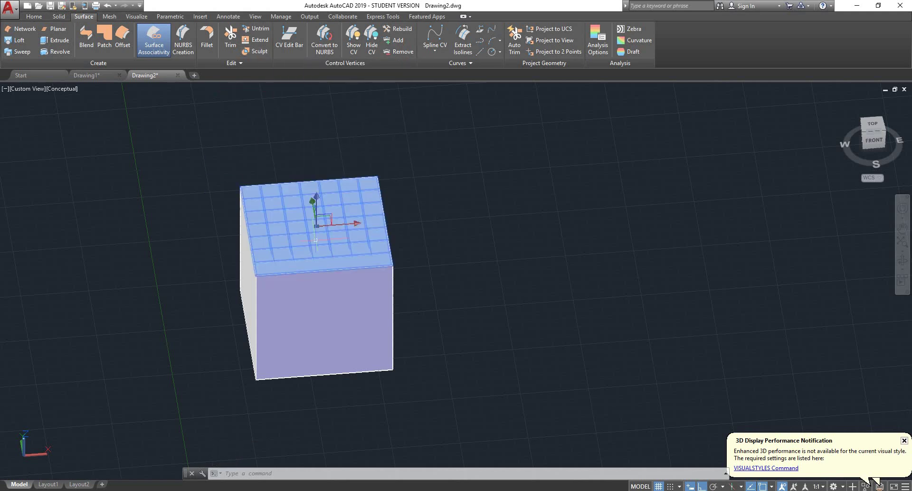
click(324, 314)
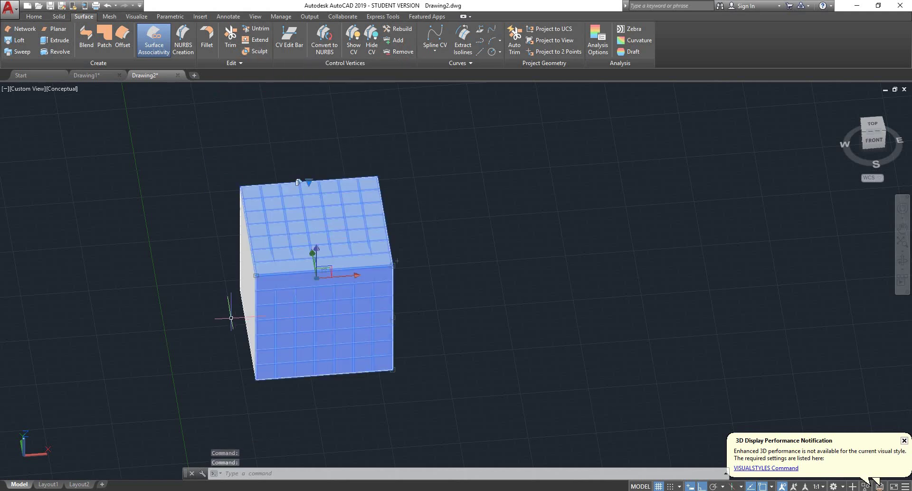
shift+middle_drag(568, 211, 658, 179)
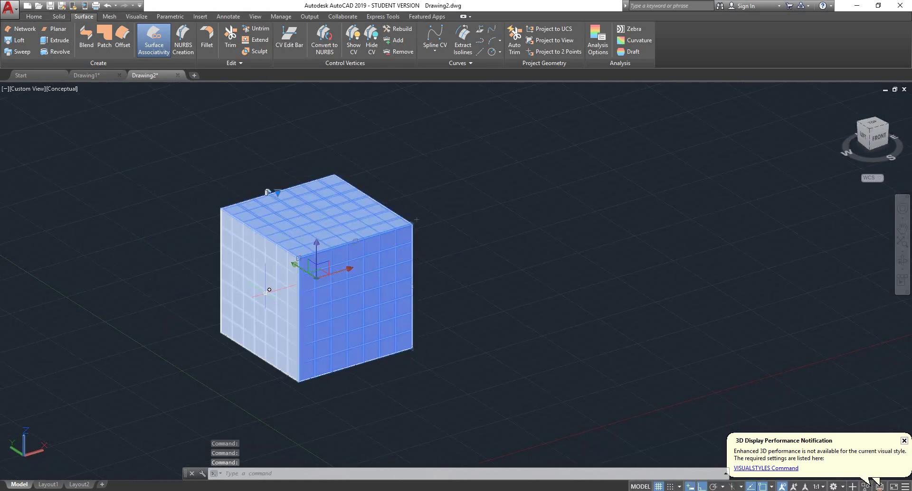
shift+middle_drag(492, 231, 578, 251)
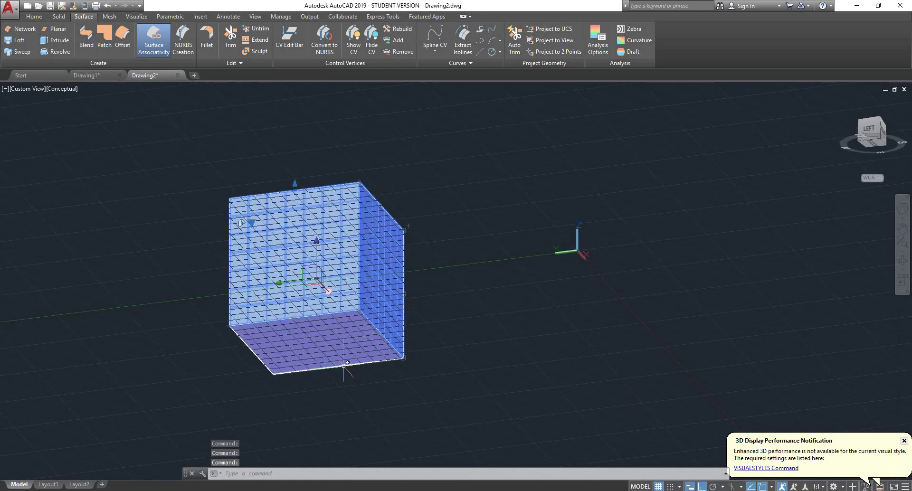
click(343, 339)
shift+middle_drag(554, 214, 607, 236)
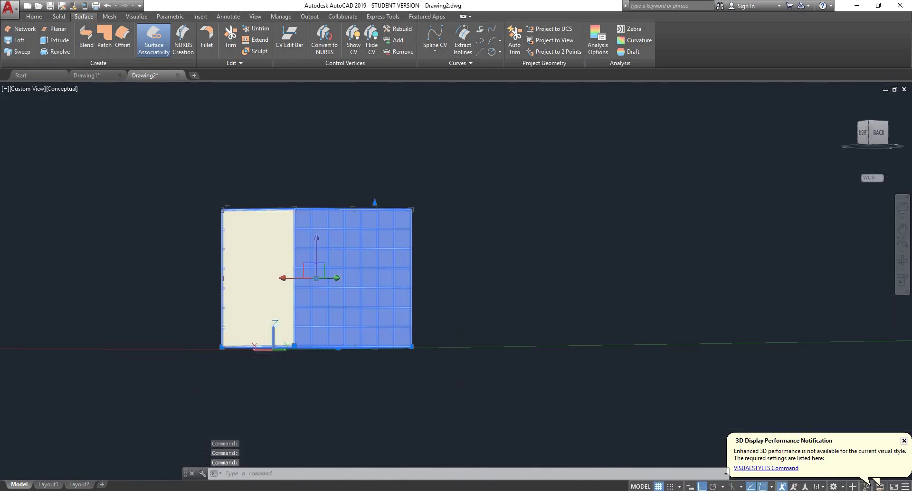
click(265, 244)
shift+middle_drag(418, 239, 622, 268)
scroll(254, 304, down, 7)
shift+middle_drag(375, 258, 107, 269)
scroll(254, 295, up, 3)
text(o)
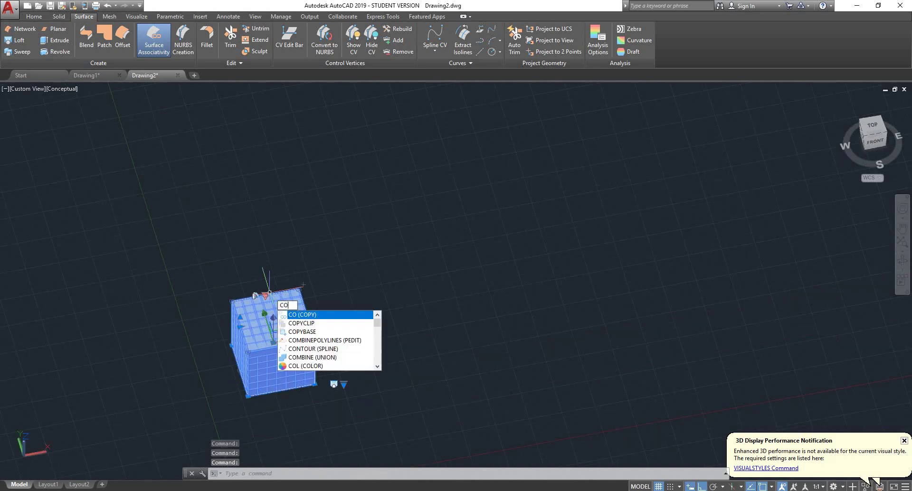
key(Return)
click(307, 431)
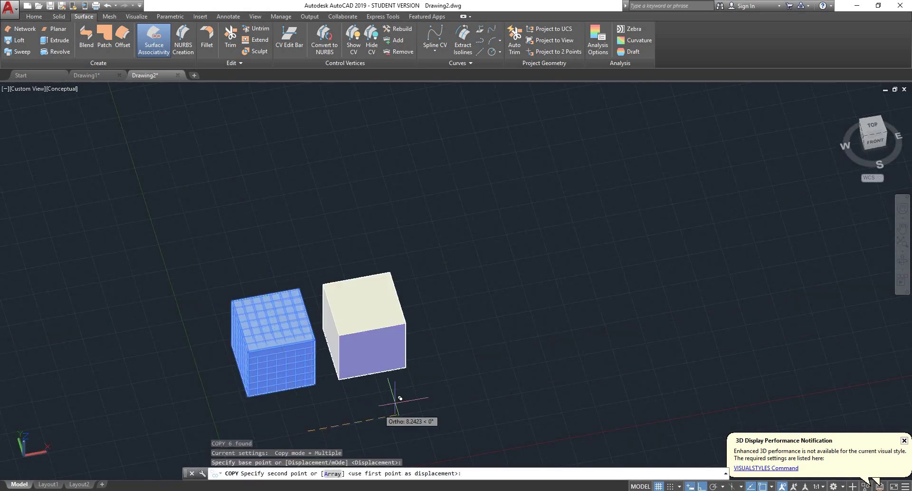
click(406, 398)
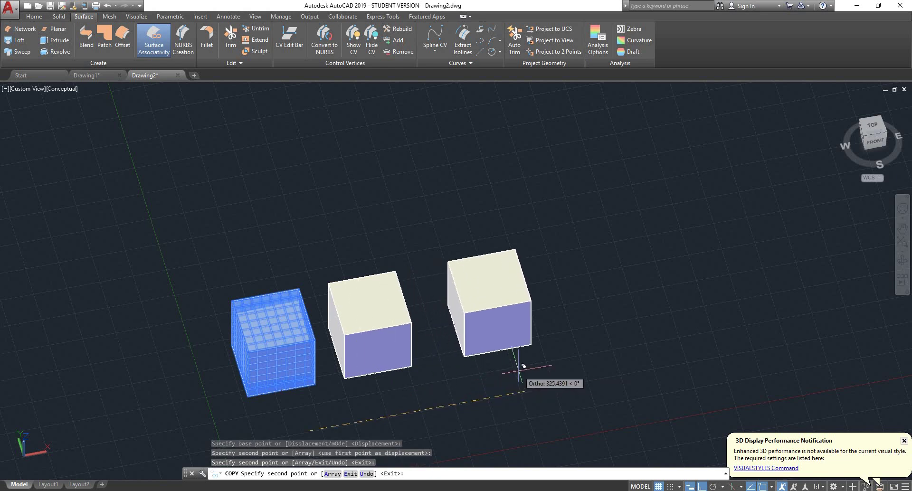
key(Escape)
Delete the surfaces from the original cube's faces, keeping only its wireframe edges.
ctrl+click(266, 332)
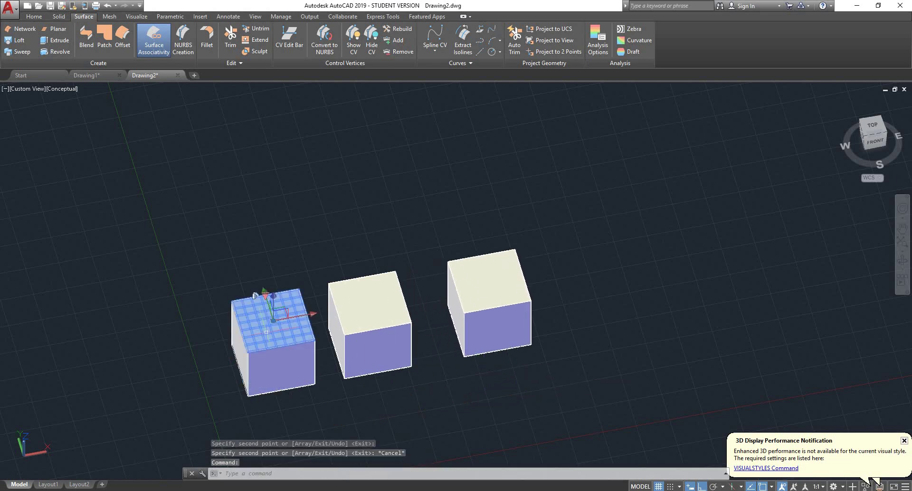
scroll(266, 333, up, 5)
key(Delete)
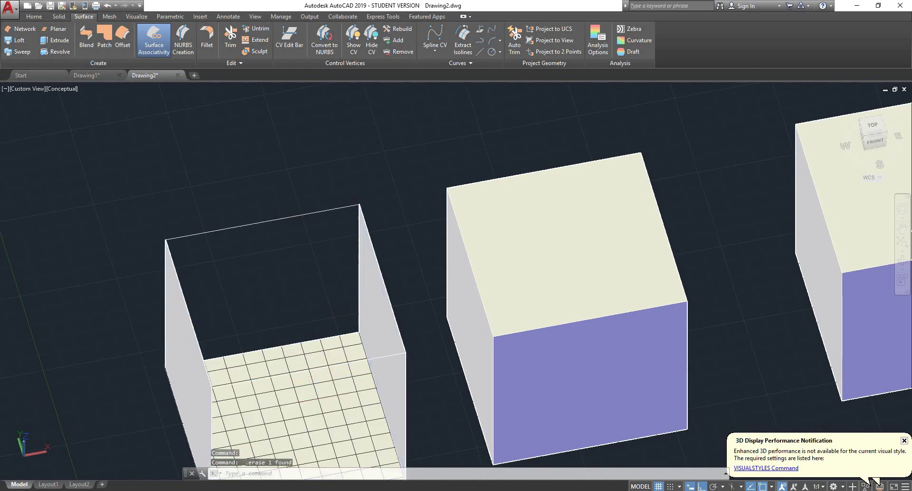
click(390, 331)
key(Delete)
click(329, 349)
key(Delete)
click(189, 363)
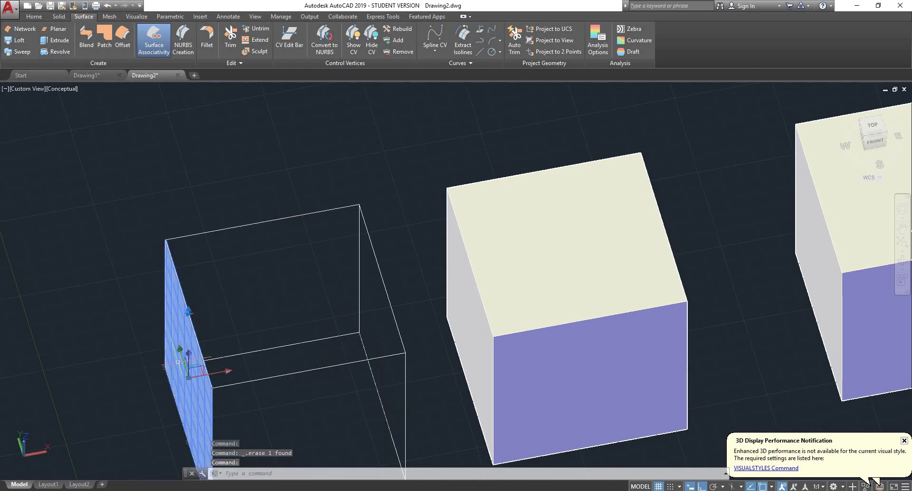
key(Delete)
Compare the wireframe cube with the two surfaced copies from several angles and distances.
scroll(138, 320, down, 3)
mouse_move(366, 339)
shift+middle_down()
mouse_move(368, 295)
mouse_move(435, 259)
mouse_move(428, 312)
mouse_move(452, 269)
mouse_move(537, 244)
mouse_move(450, 236)
shift+middle_up()
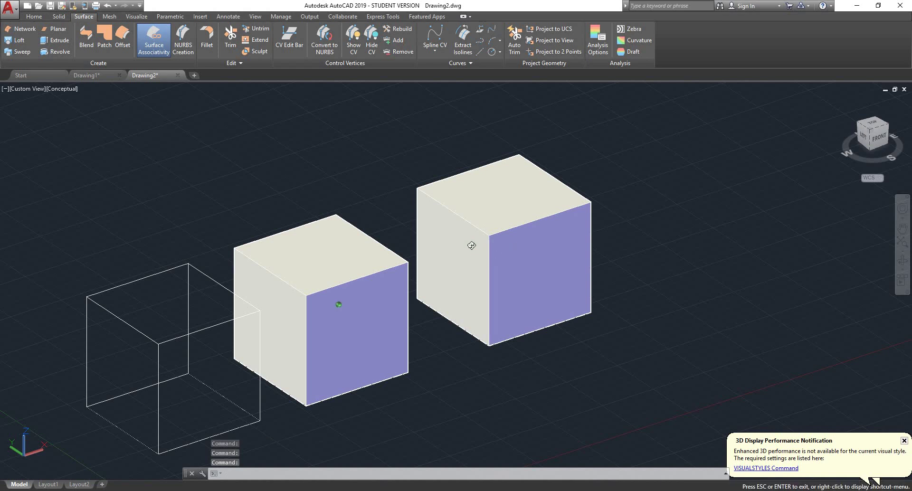
shift+middle_drag(470, 299, 338, 304)
scroll(503, 249, up, 3)
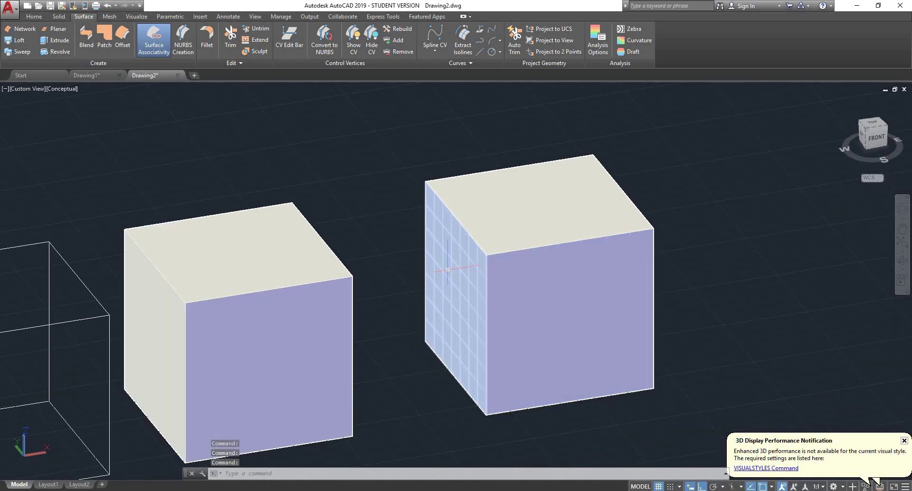
shift+middle_drag(495, 259, 521, 252)
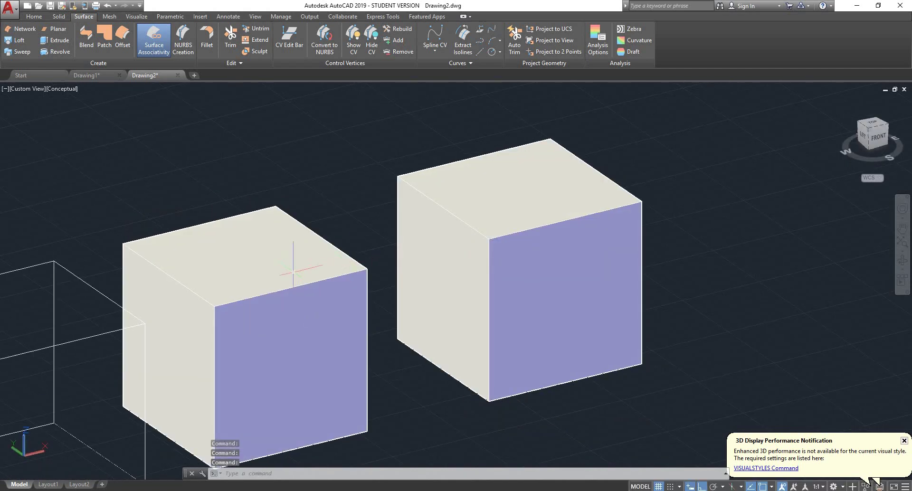
shift+middle_drag(553, 221, 507, 229)
scroll(507, 230, down, 5)
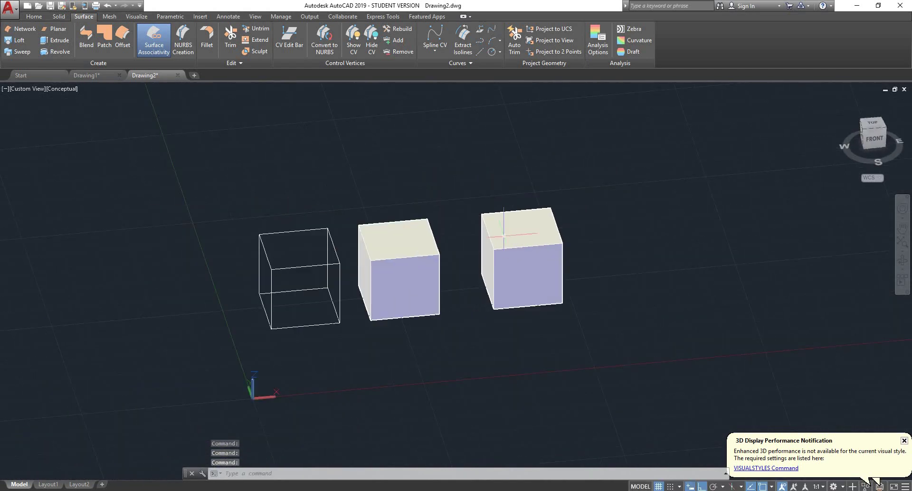
scroll(588, 199, up, 2)
scroll(585, 214, down, 3)
scroll(590, 218, up, 5)
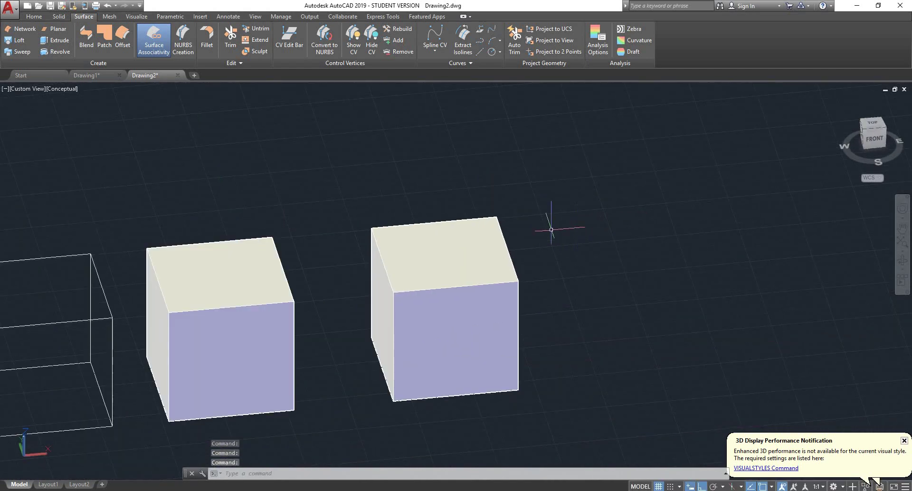
Convert the six surfaces of the cube farthest from the wireframe into a solid with Surface Sculpt.
click(585, 162)
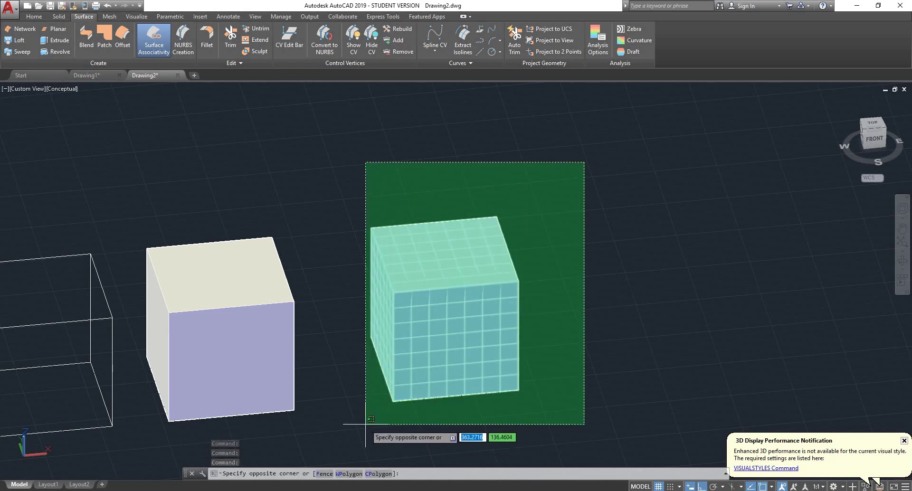
click(353, 411)
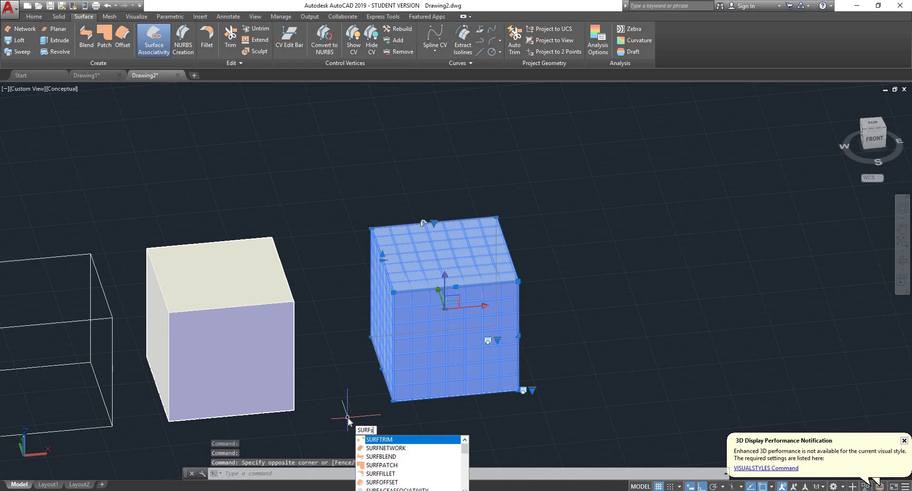
text(culpt)
key(Return)
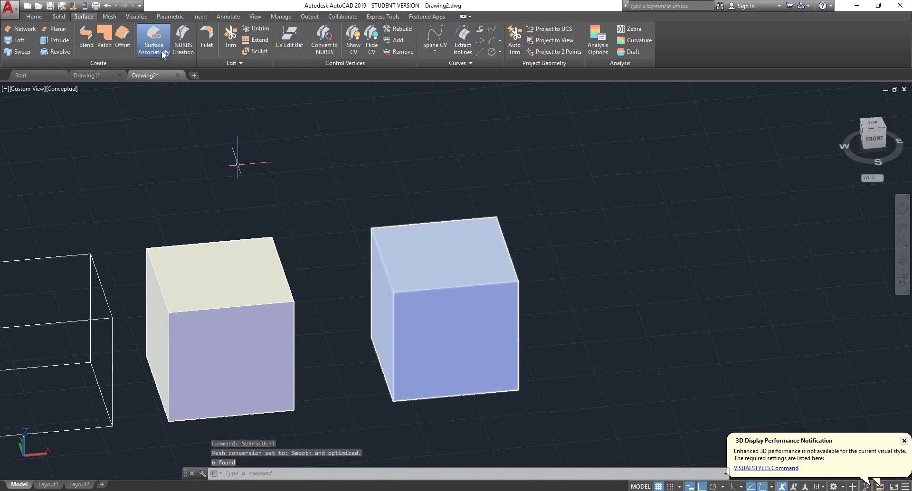
Review the description of the Surface Sculpt tool and inspect the sculpted cube beside the surfaced and wireframe cubes.
click(59, 18)
click(84, 18)
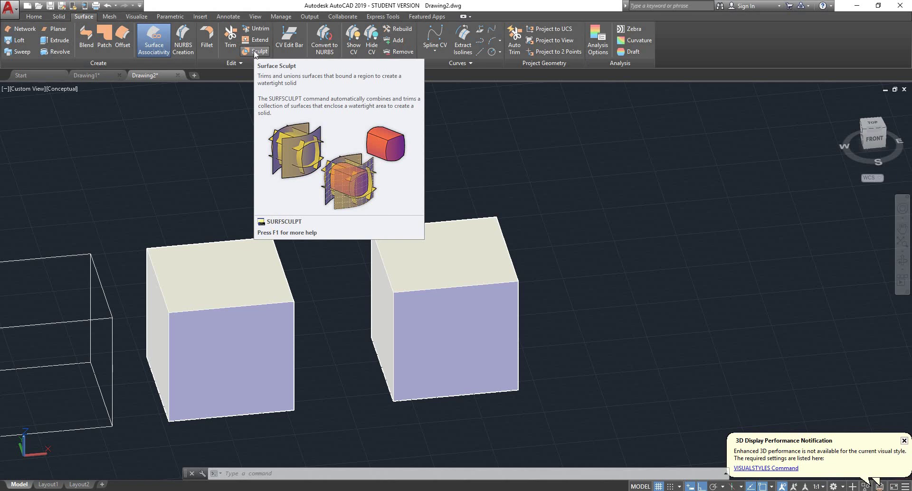
click(263, 317)
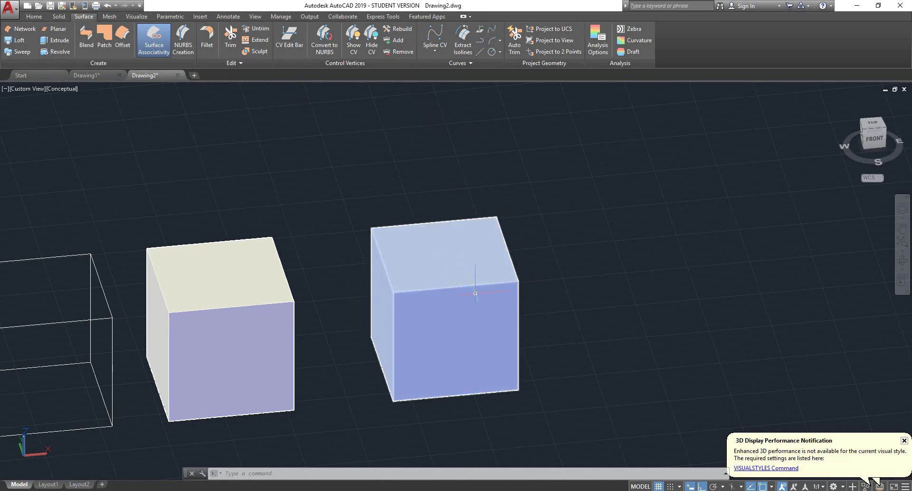
shift+middle_drag(544, 279, 499, 249)
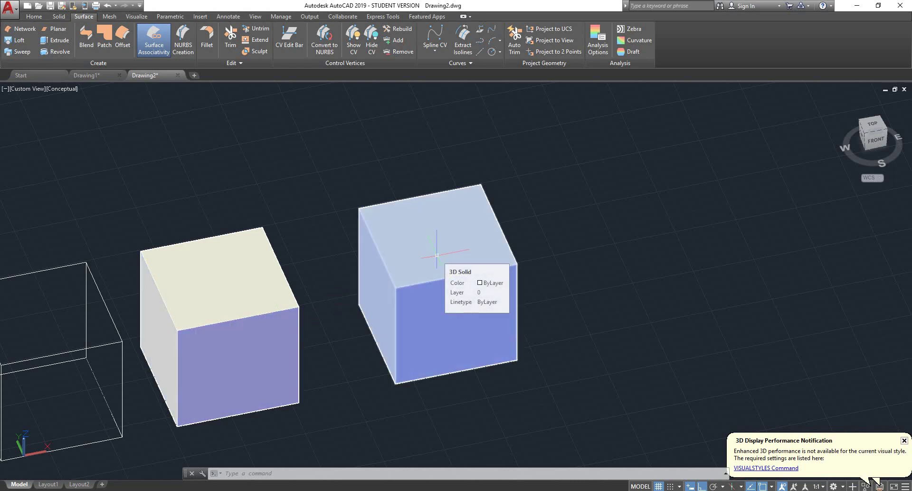
shift+middle_drag(473, 256, 679, 228)
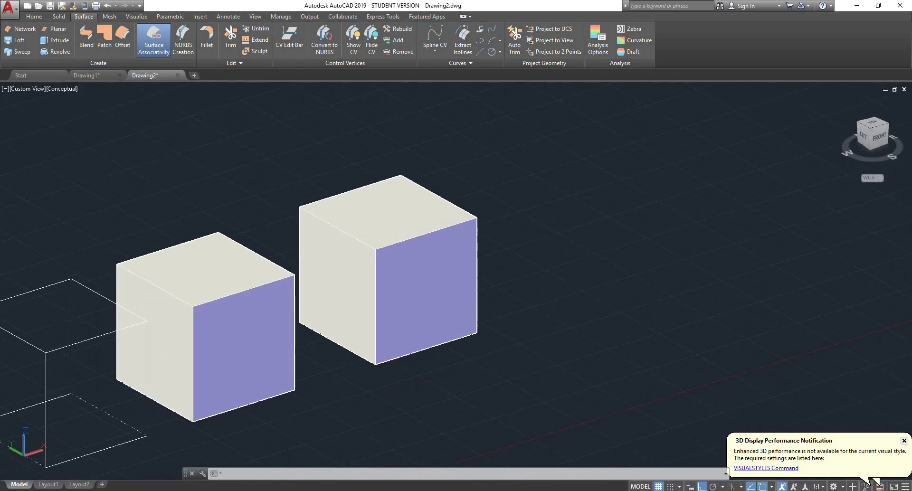
scroll(570, 240, down, 5)
scroll(422, 275, up, 4)
shift+middle_drag(325, 312, 423, 275)
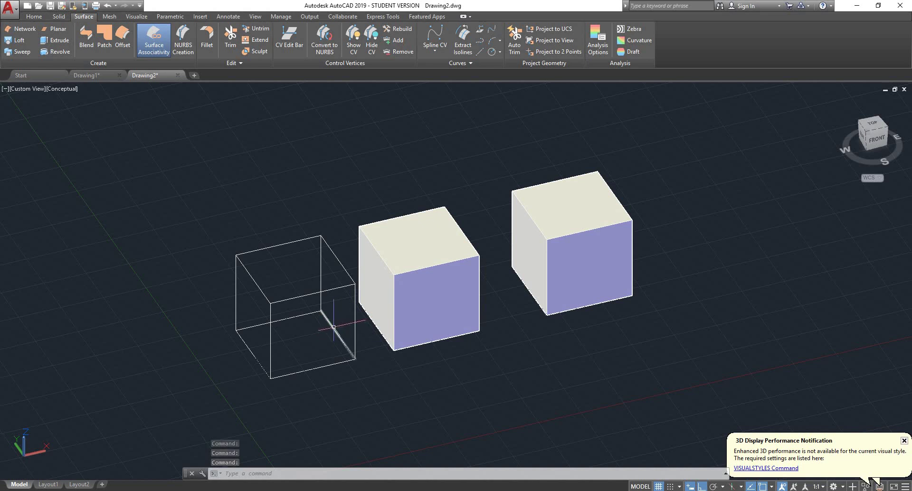
Copy the four bottom edges of the wireframe cube along the X axis to a spot beyond the solid cube.
click(209, 305)
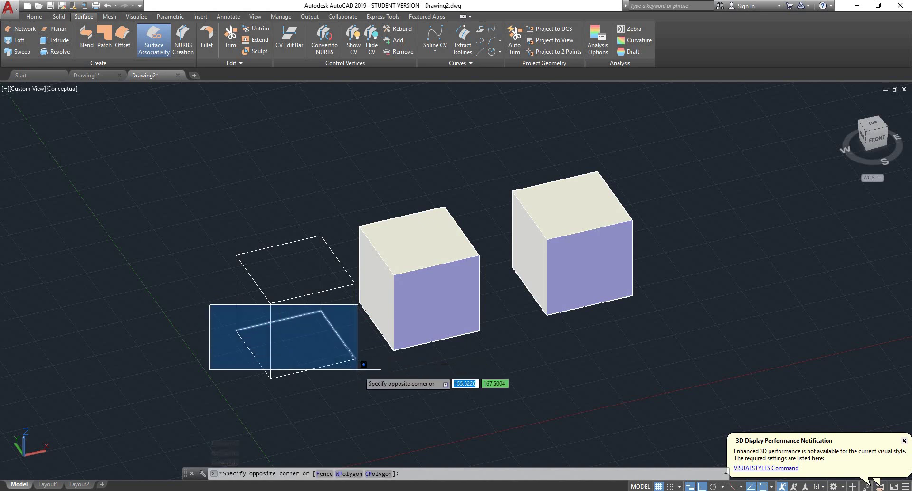
click(367, 393)
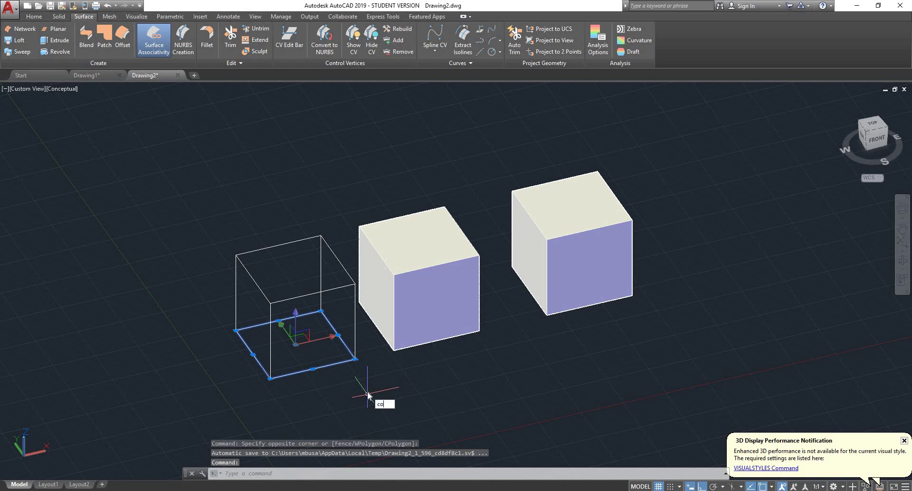
key(Return)
click(318, 407)
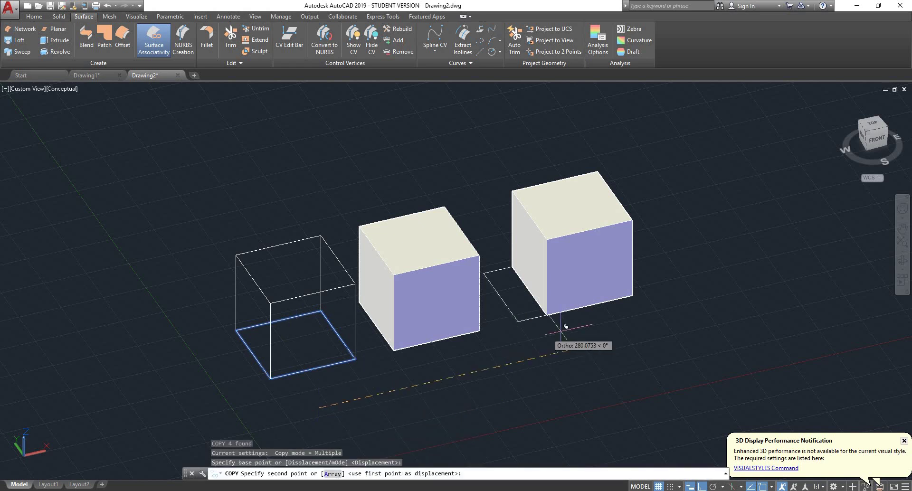
click(725, 294)
key(Escape)
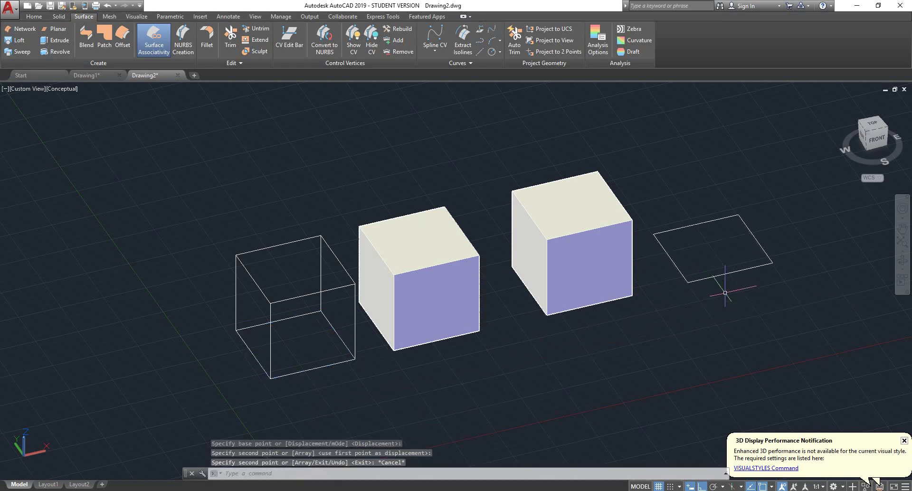
Copy the four-line square beside the solid cube about 154 units along the X axis.
shift+middle_drag(812, 254, 779, 247)
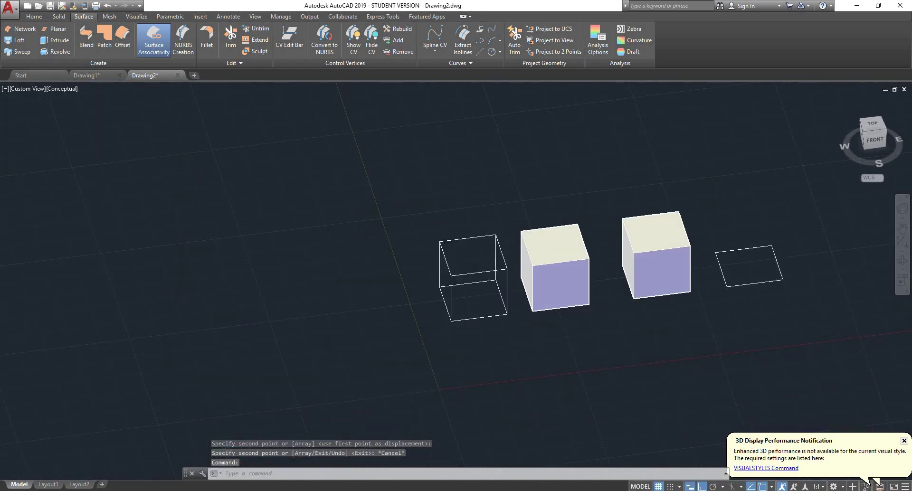
middle_drag(852, 243, 712, 320)
click(731, 311)
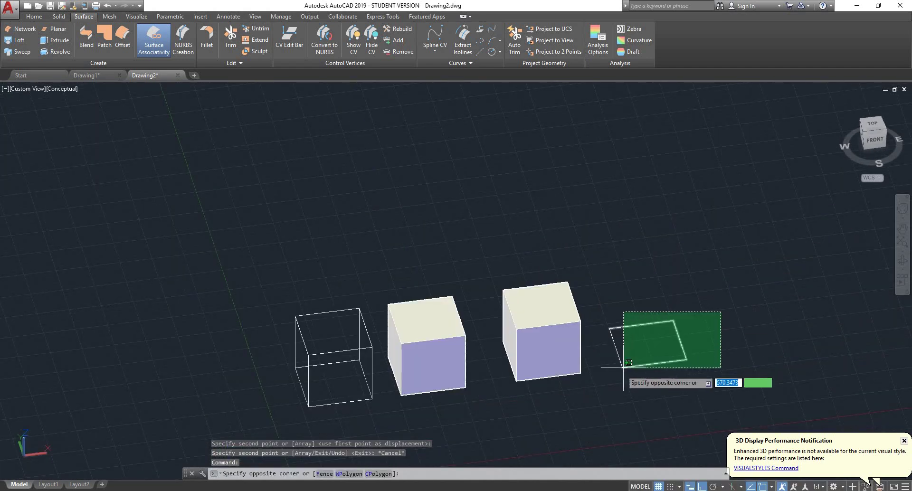
click(600, 385)
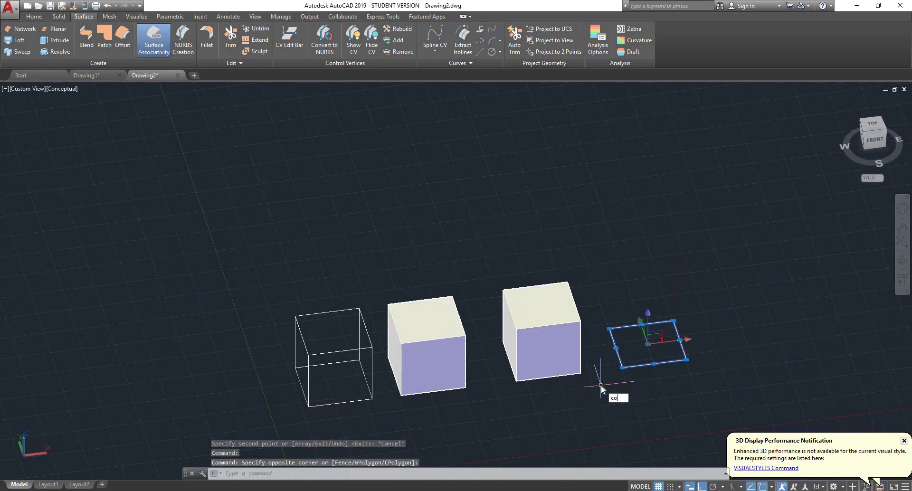
text(co)
key(Return)
click(616, 396)
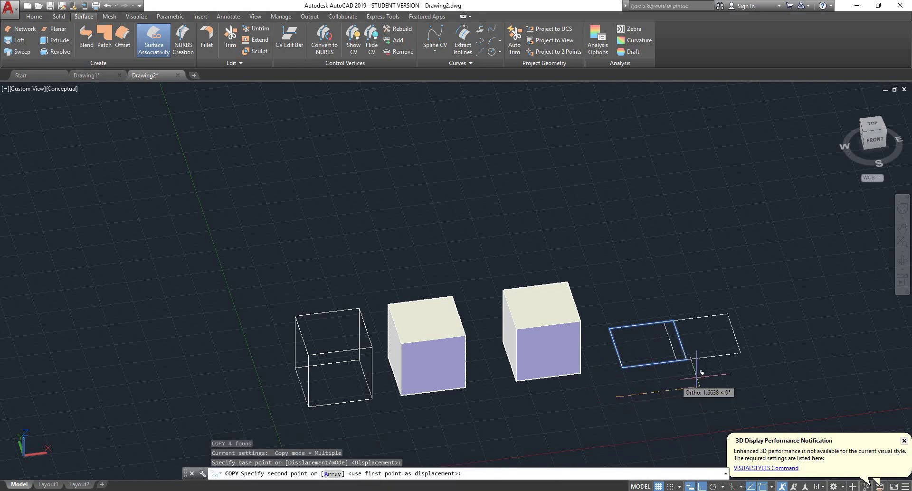
click(722, 373)
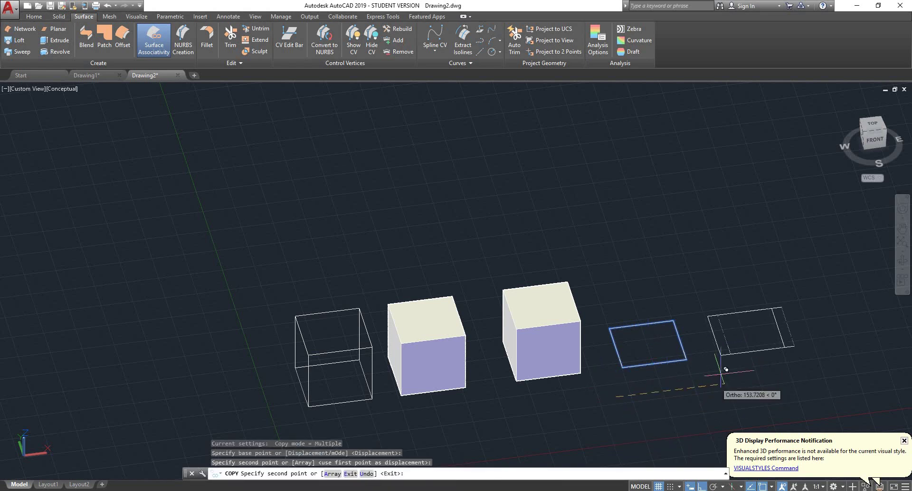
key(Escape)
Extrude the four separate lines of the square nearest the solid cube to a height of 100.
scroll(751, 339, down, 2)
scroll(789, 330, up, 4)
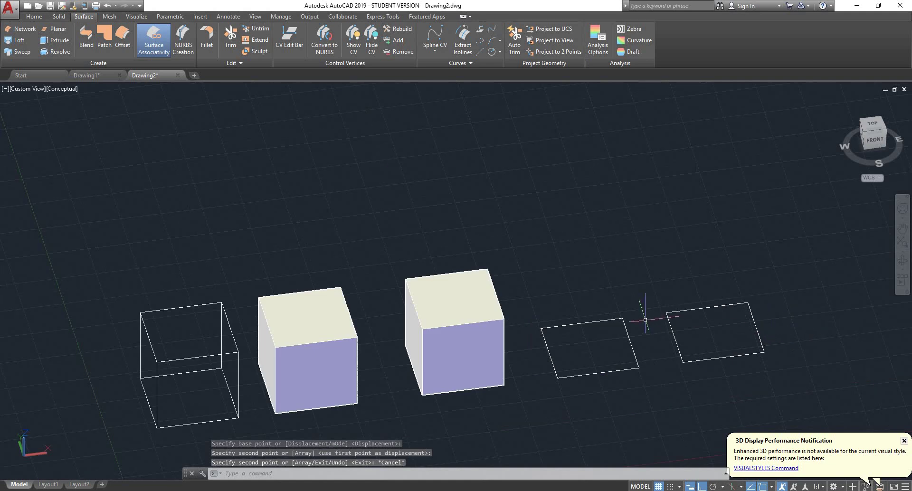
scroll(656, 334, up, 3)
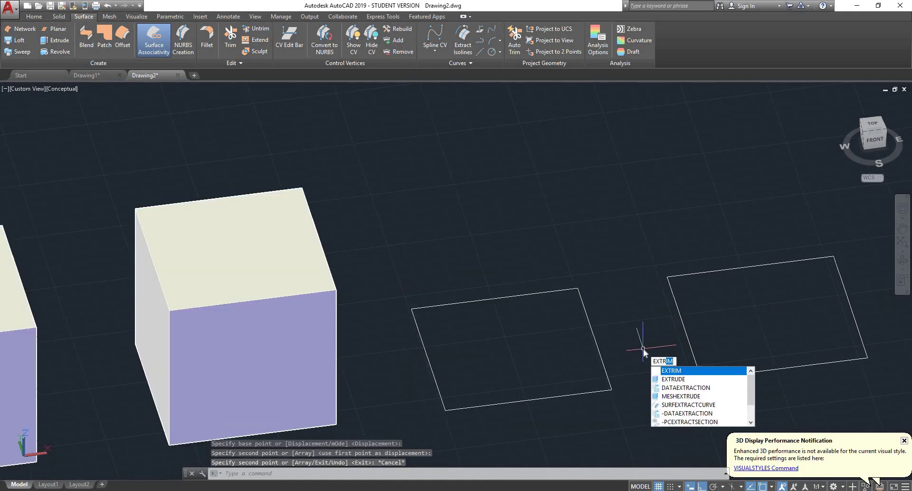
text(u)
key(Return)
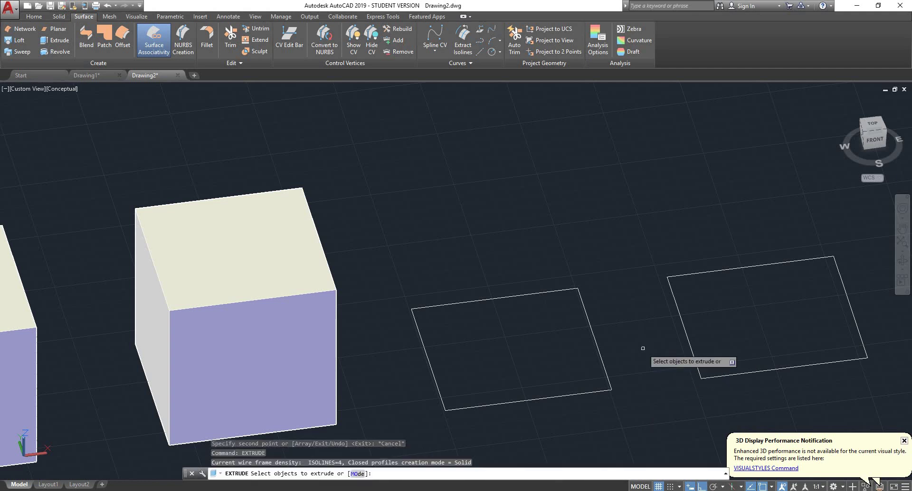
click(600, 252)
click(424, 413)
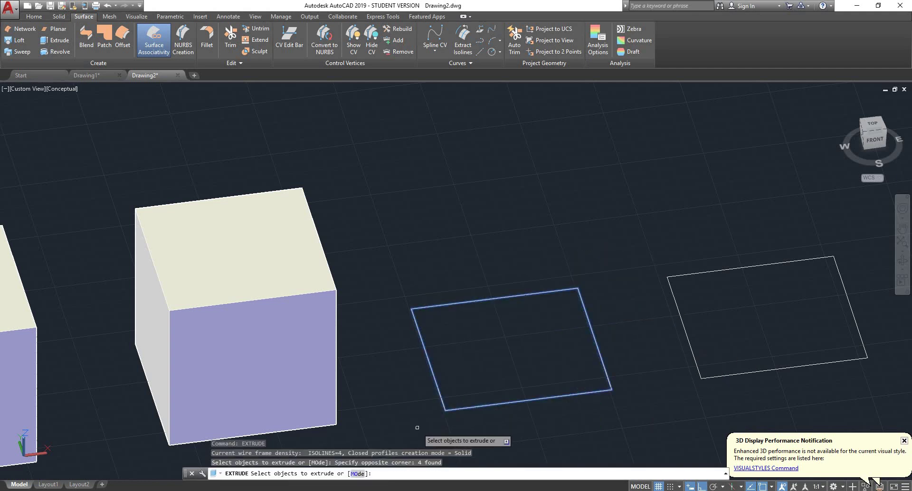
key(Return)
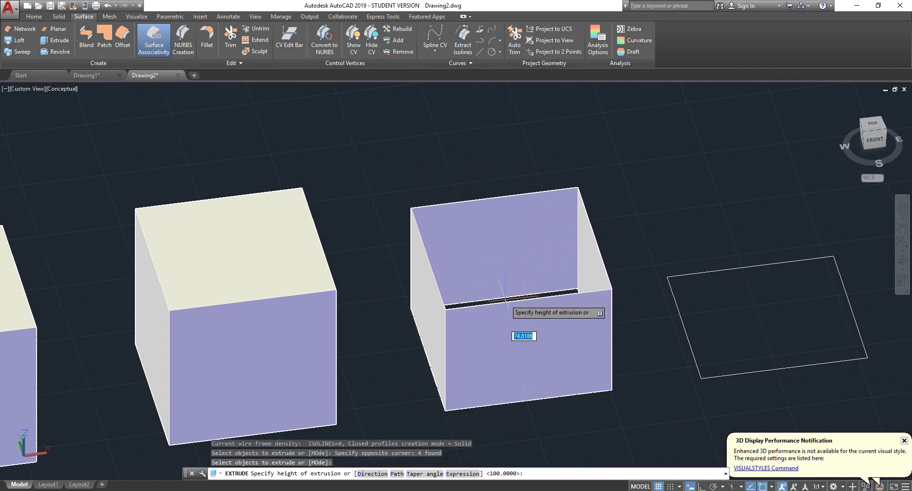
key(Return)
Join the four lines of the remaining flat square into one polyline.
scroll(498, 250, down, 4)
scroll(554, 249, up, 3)
shift+middle_drag(555, 228, 594, 275)
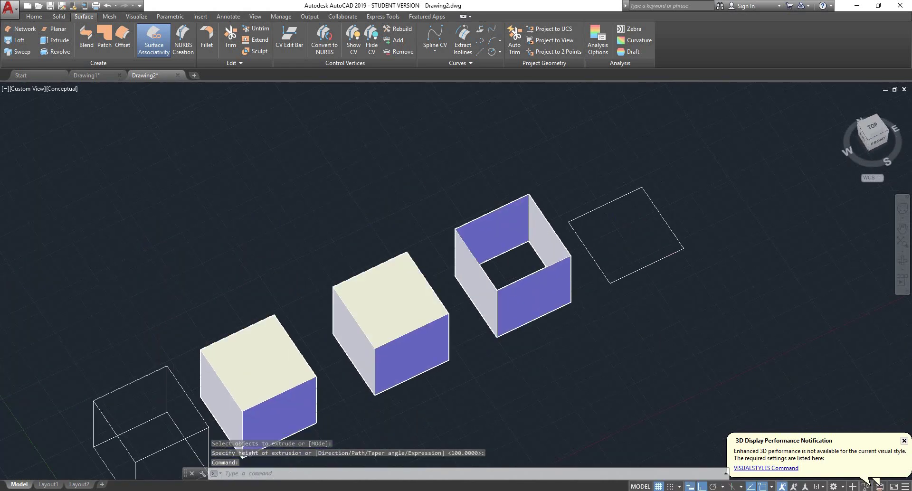
scroll(693, 192, up, 2)
shift+middle_drag(714, 203, 666, 193)
middle_drag(713, 228, 586, 195)
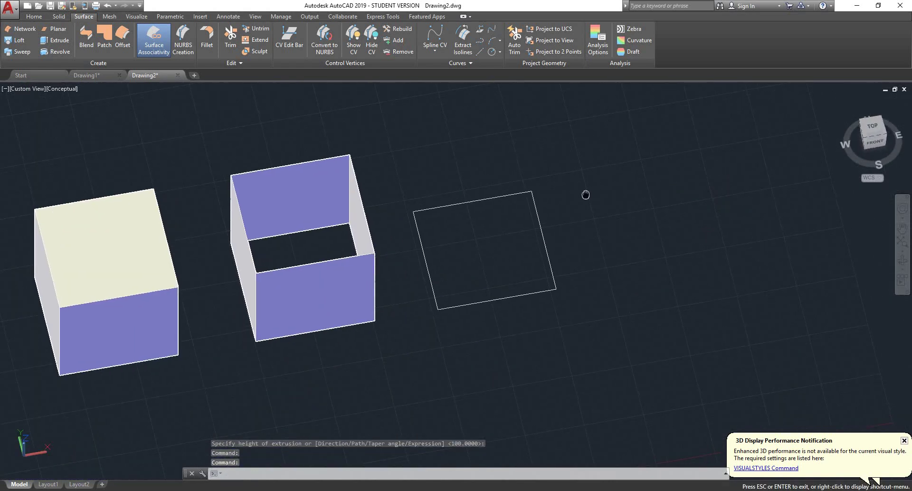
click(600, 135)
click(387, 366)
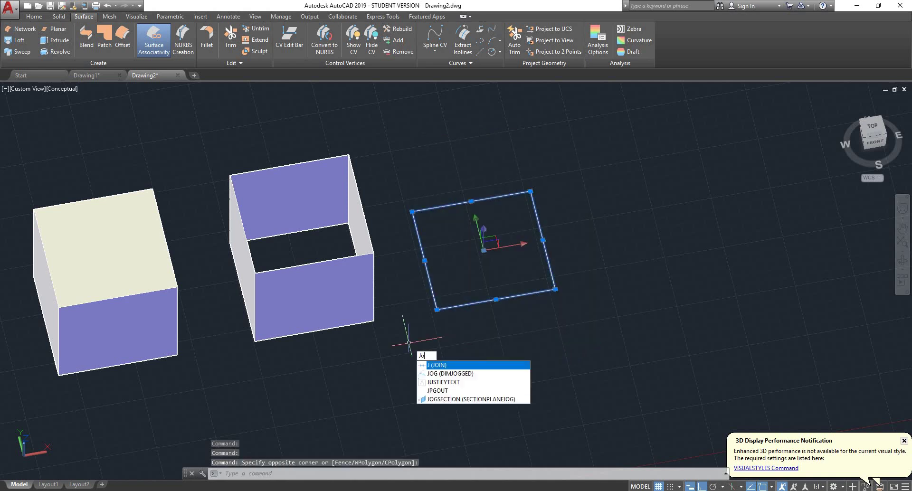
text(in)
key(Return)
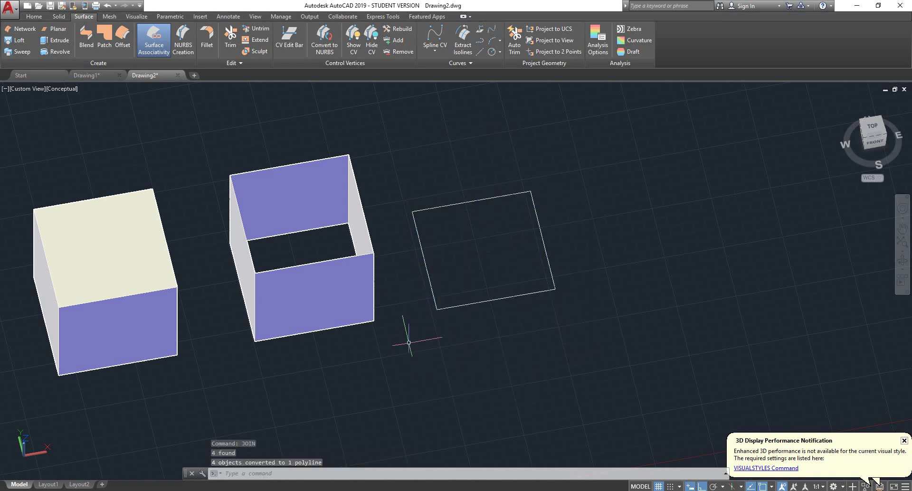
Erase the joined square as a single object and undo the erasure.
click(432, 282)
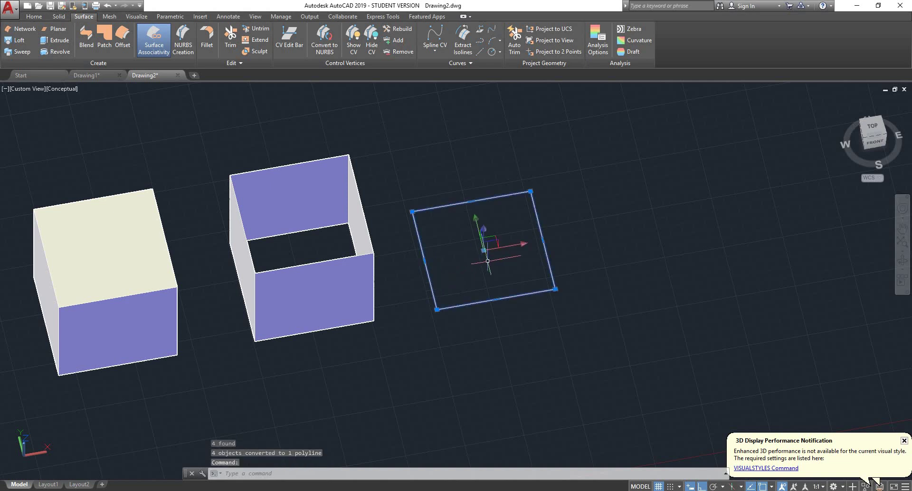
text(e)
key(Return)
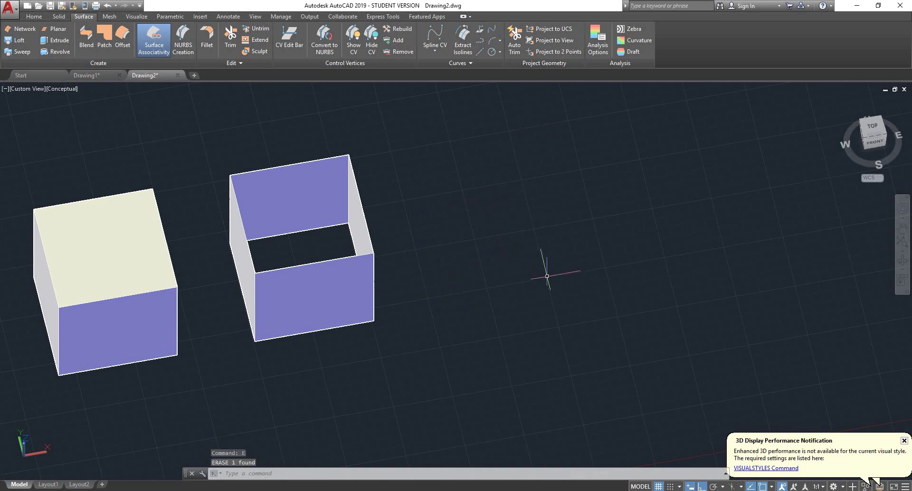
key(ctrl+z)
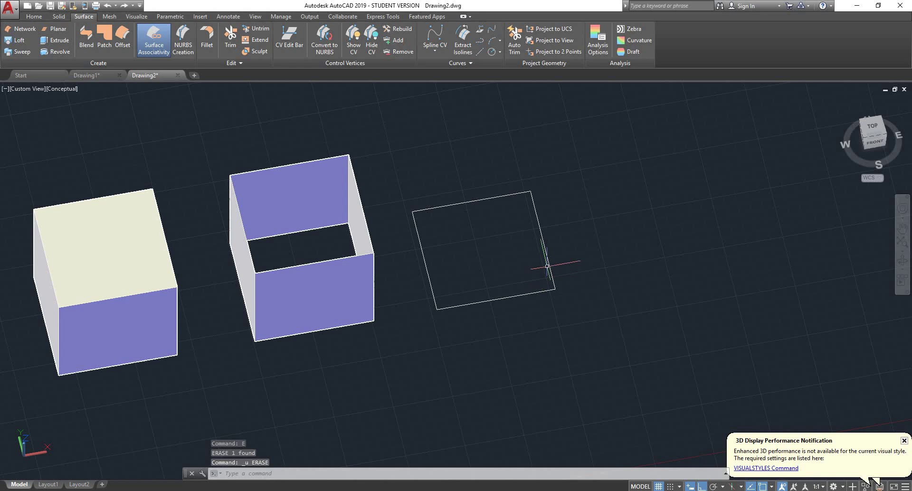
Extrude the joined square upward into a closed box about as tall as the neighbouring open box.
text(ext)
key(Return)
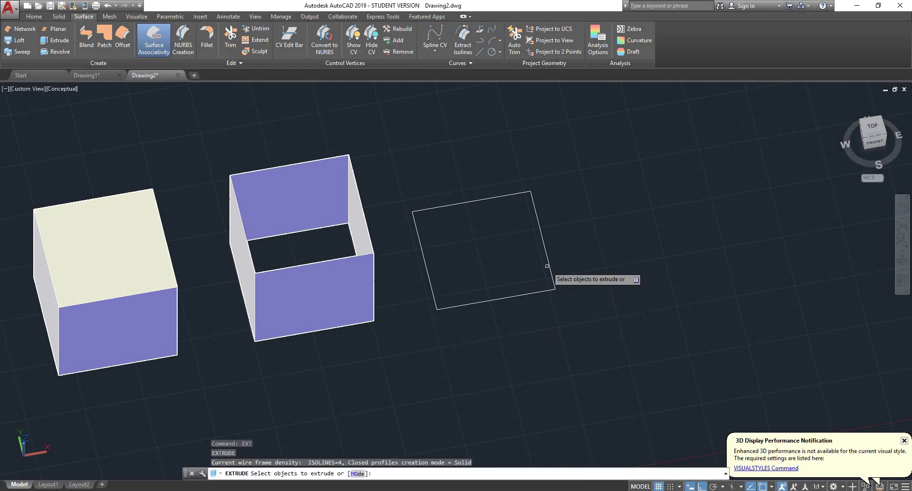
click(551, 243)
click(534, 255)
key(Return)
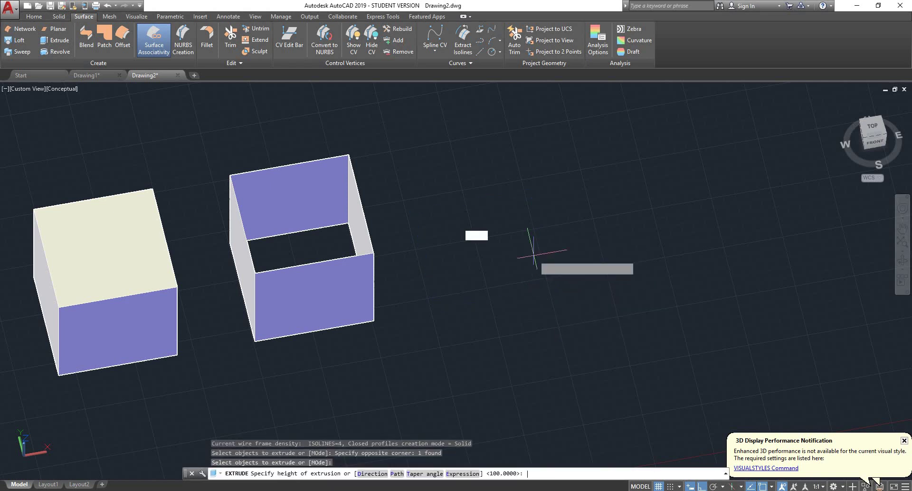
shift+middle_drag(553, 188, 535, 171)
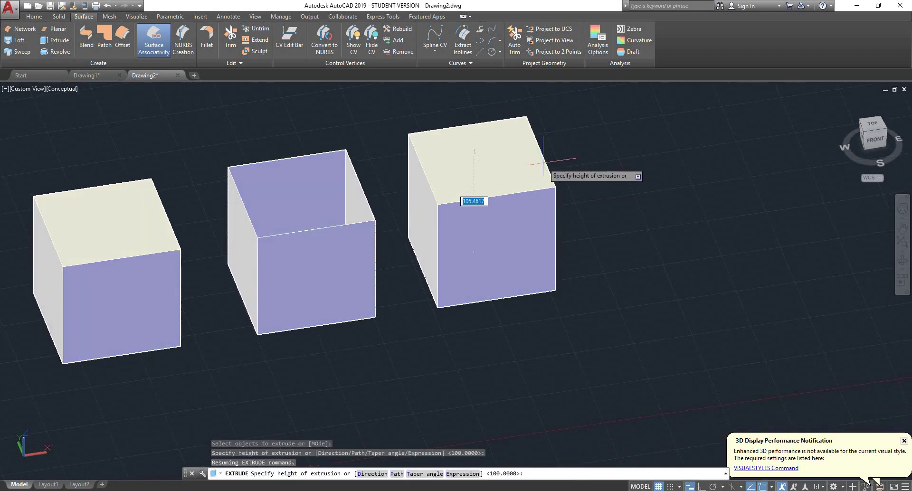
click(470, 164)
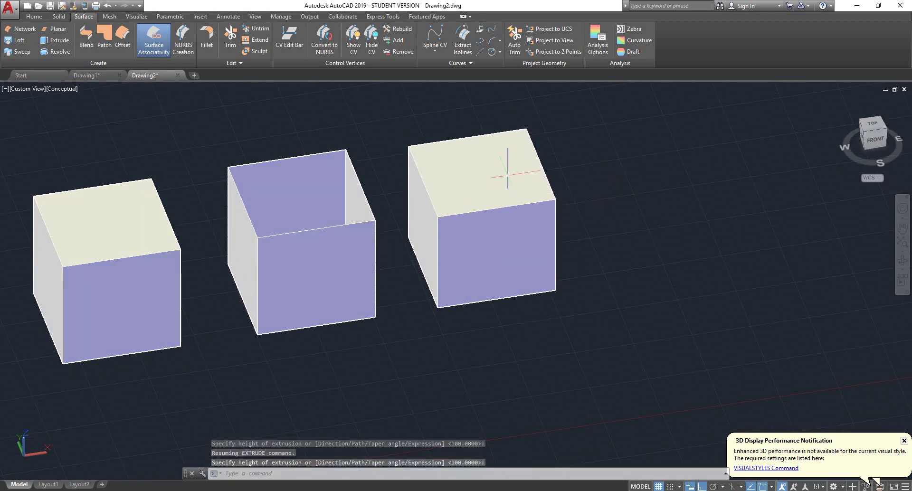
Look over the row of cubes and switch the visual style to 2D Wireframe.
shift+middle_drag(522, 230, 601, 244)
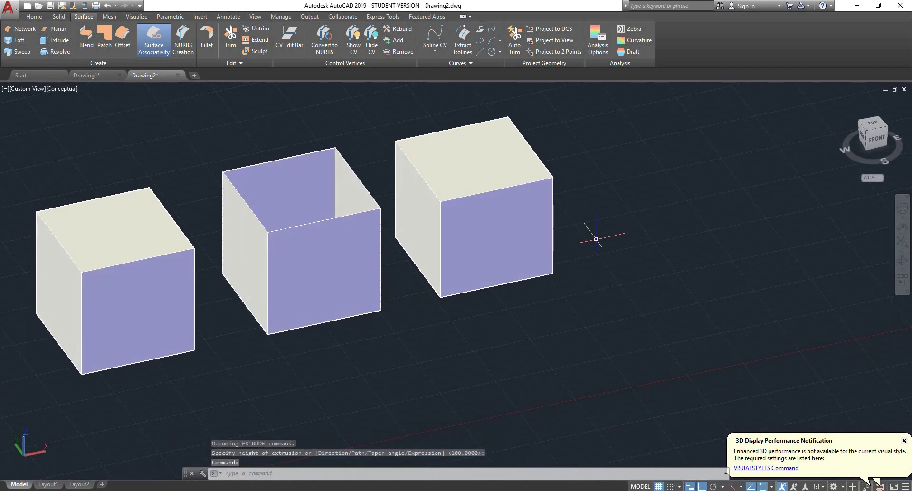
scroll(566, 257, down, 8)
scroll(432, 259, up, 3)
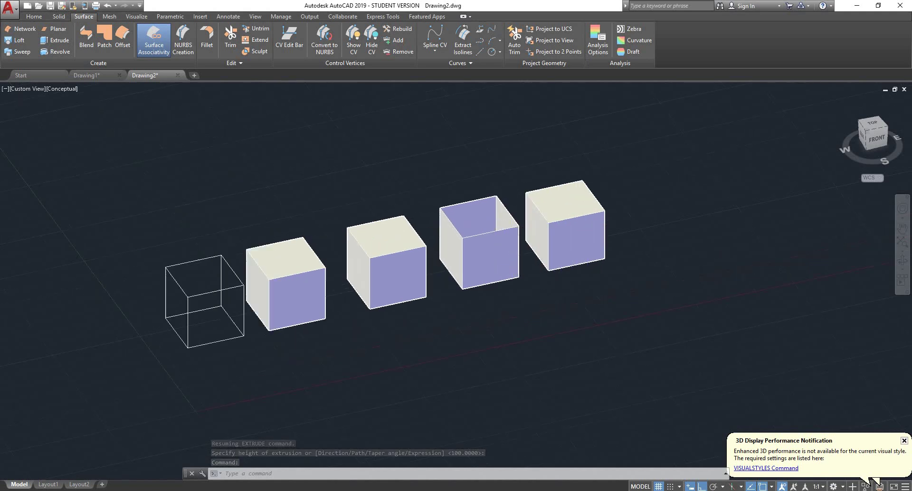
scroll(341, 272, up, 3)
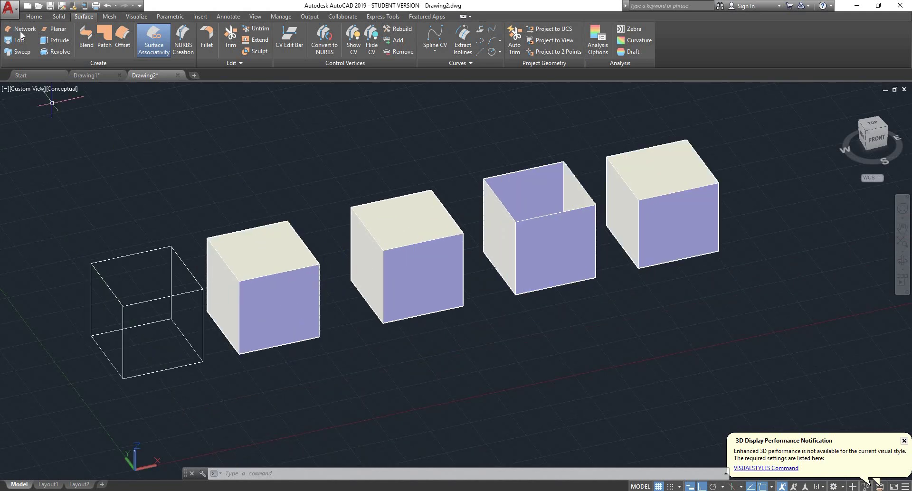
click(32, 21)
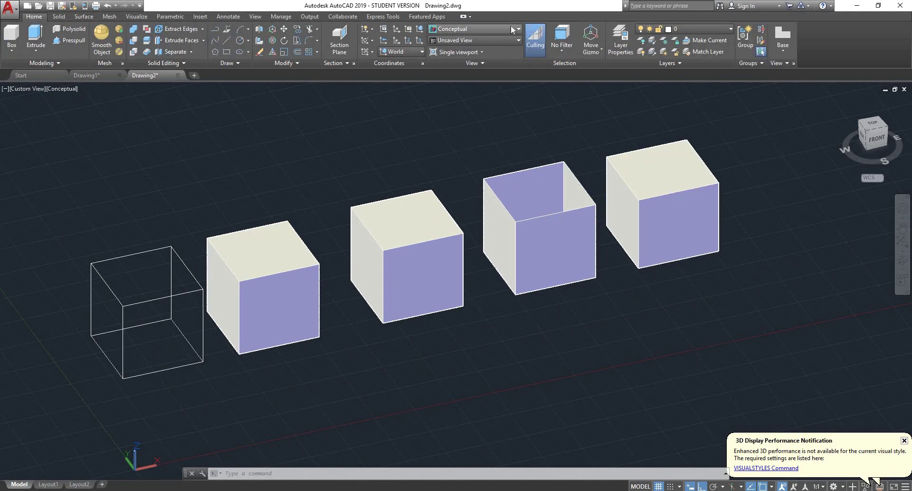
click(512, 28)
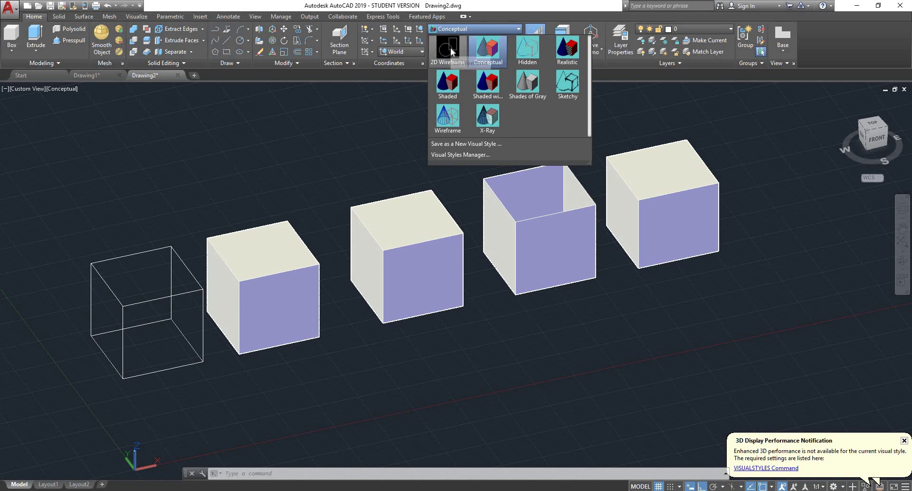
click(447, 56)
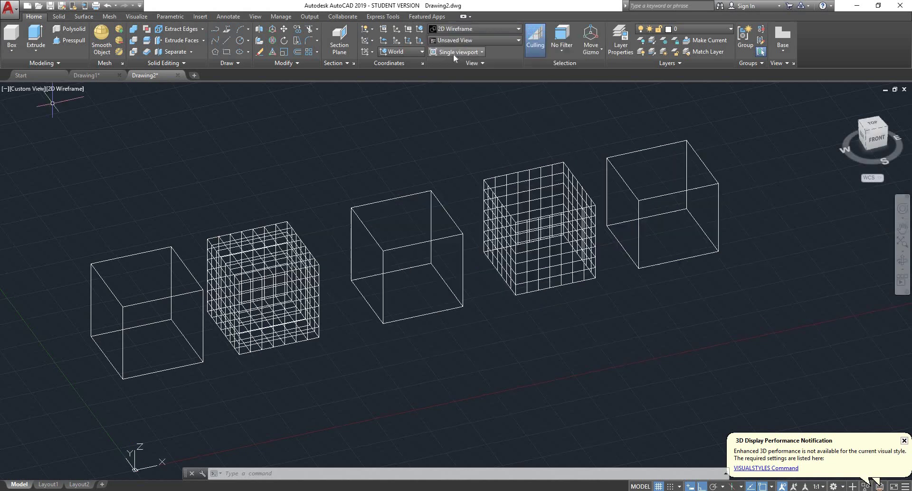
Examine the grid lines of the surfaced cube beside the plain wireframe cube, up close and from several angles.
shift+middle_drag(381, 175, 329, 181)
scroll(160, 246, up, 7)
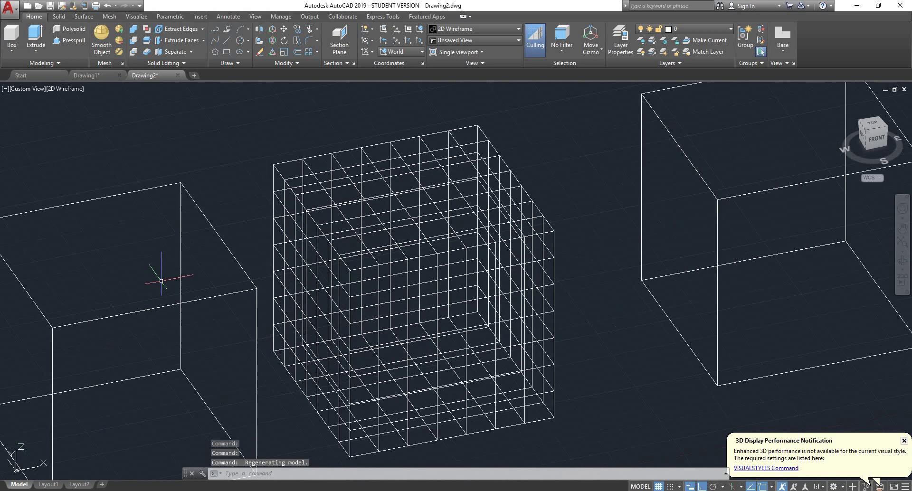
scroll(192, 245, down, 3)
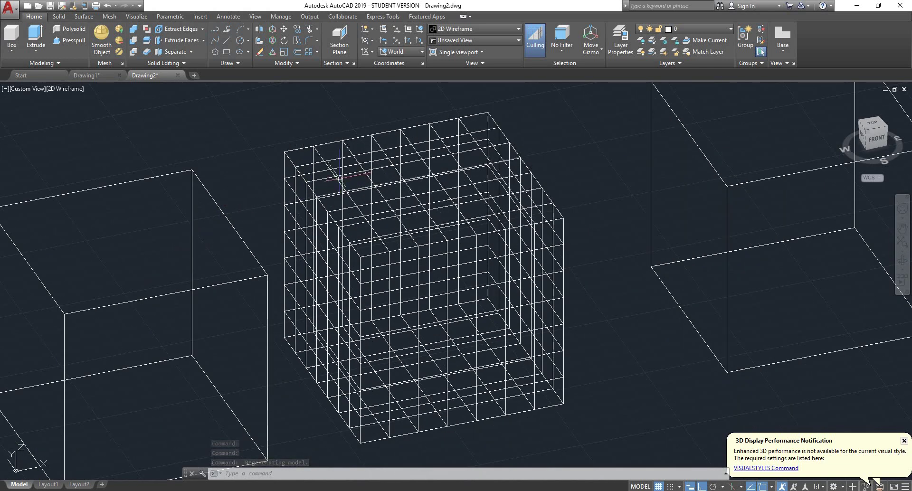
scroll(354, 178, down, 3)
scroll(427, 189, up, 3)
scroll(426, 190, down, 3)
scroll(504, 153, up, 4)
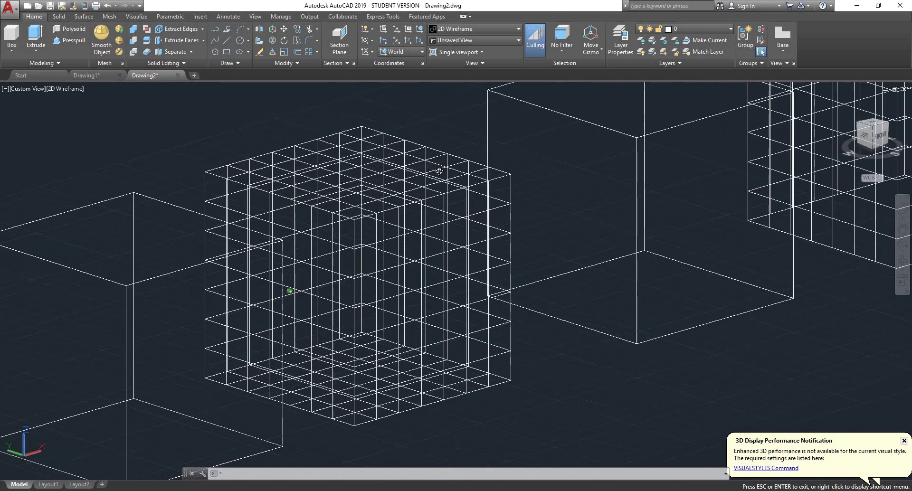
scroll(400, 248, down, 3)
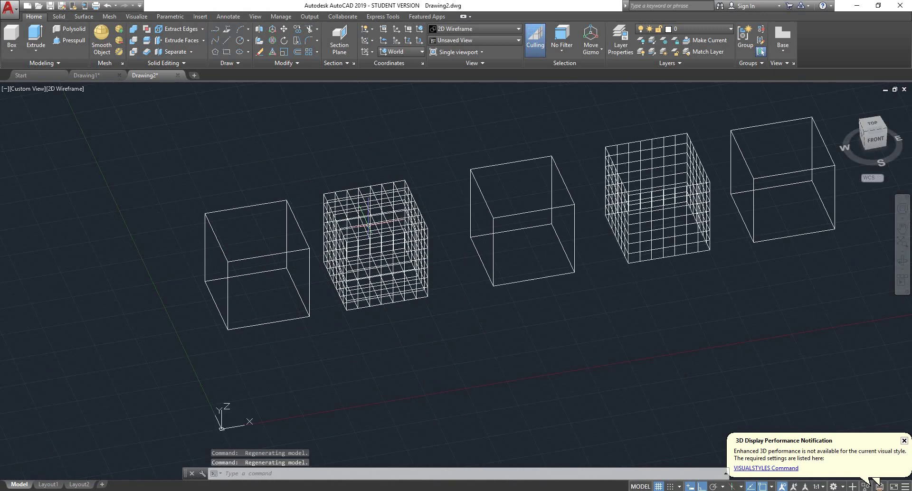
Select the sculpted solid cube to check its edges, compare it with the surface boxes, and clear the selection.
scroll(433, 200, up, 4)
click(436, 208)
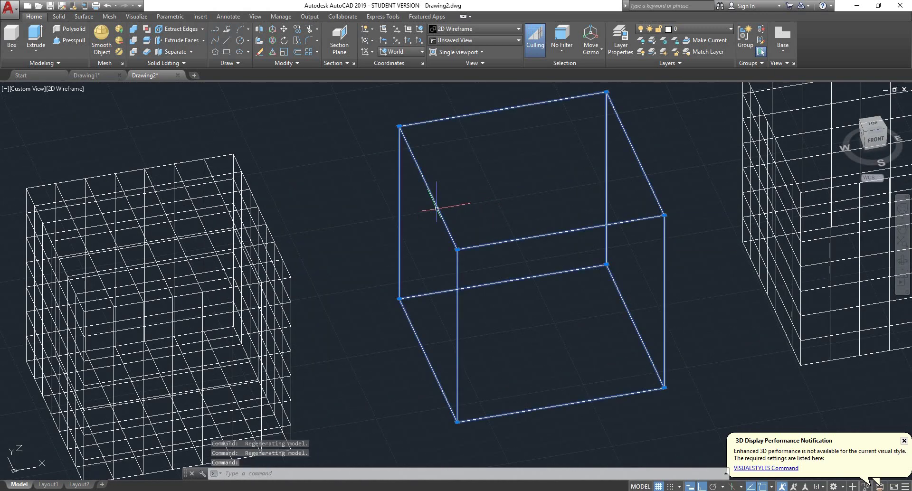
scroll(437, 208, down, 3)
scroll(431, 195, up, 2)
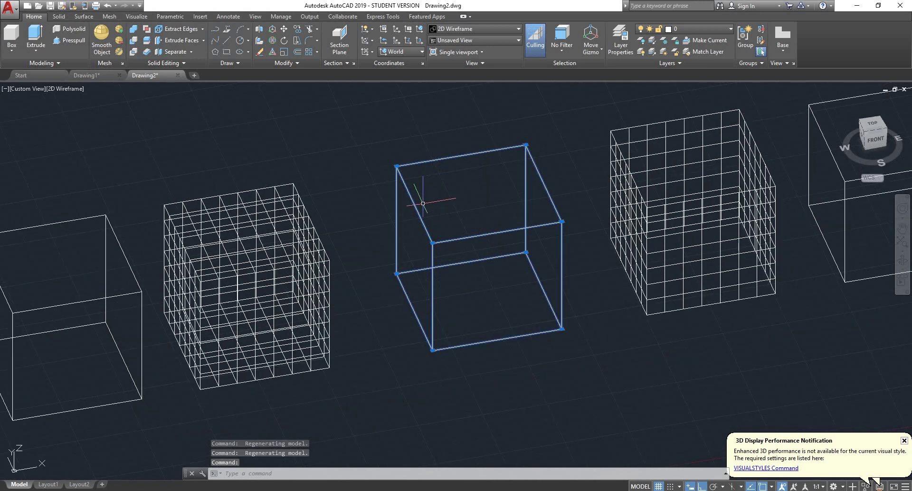
shift+middle_drag(415, 225, 468, 213)
scroll(467, 213, down, 2)
scroll(577, 192, up, 2)
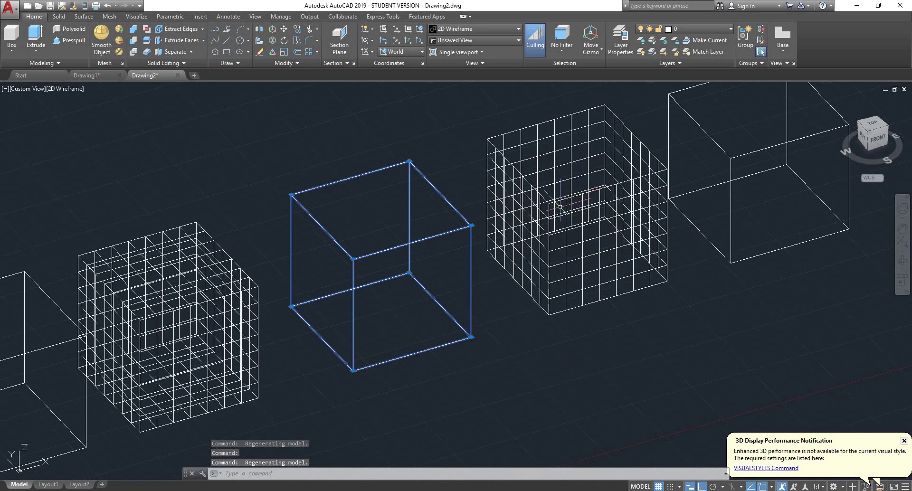
key(Escape)
scroll(345, 237, down, 2)
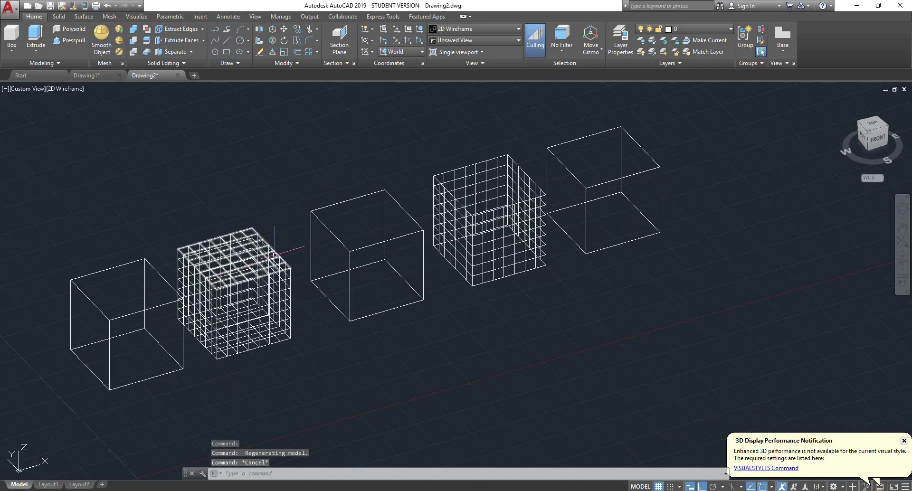
Examine the row of wireframe-displayed cubes from several angles and select the middle solid cube to compare its edges with the surface boxes.
mouse_move(285, 252)
shift+middle_down()
mouse_move(323, 249)
mouse_move(302, 248)
shift+middle_up()
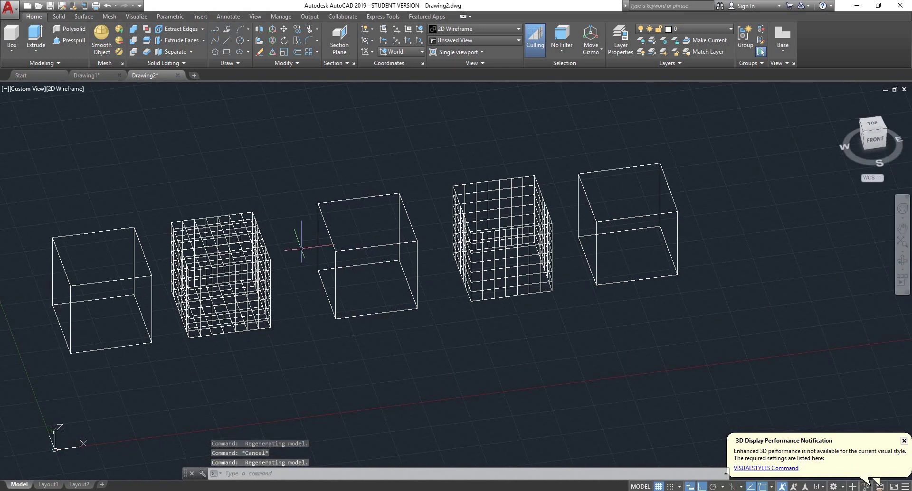
scroll(301, 248, down, 2)
scroll(248, 264, up, 4)
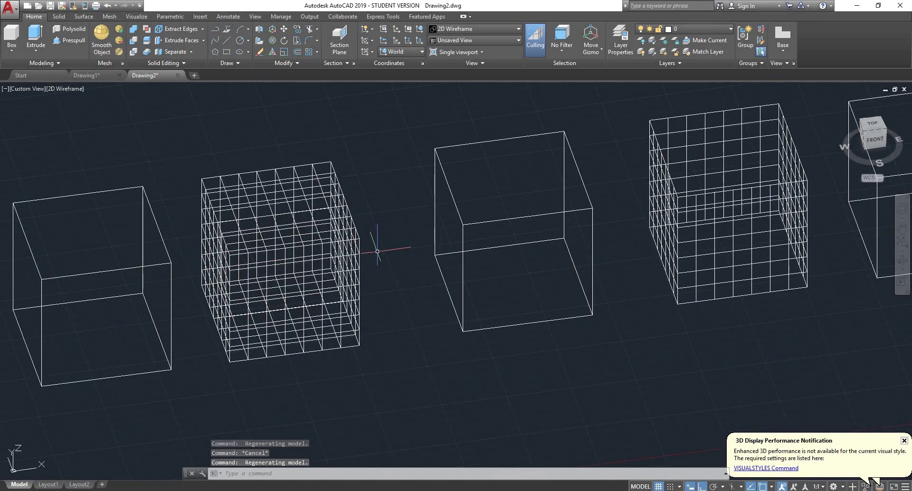
scroll(377, 251, down, 2)
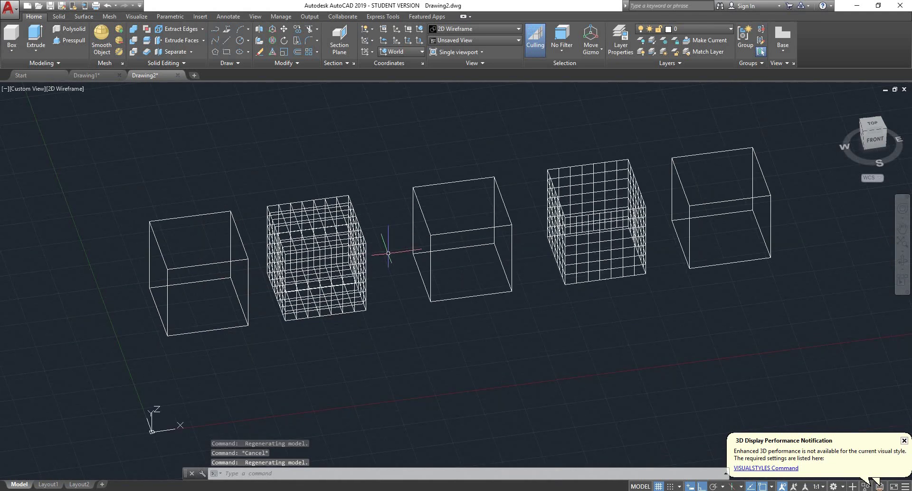
click(498, 293)
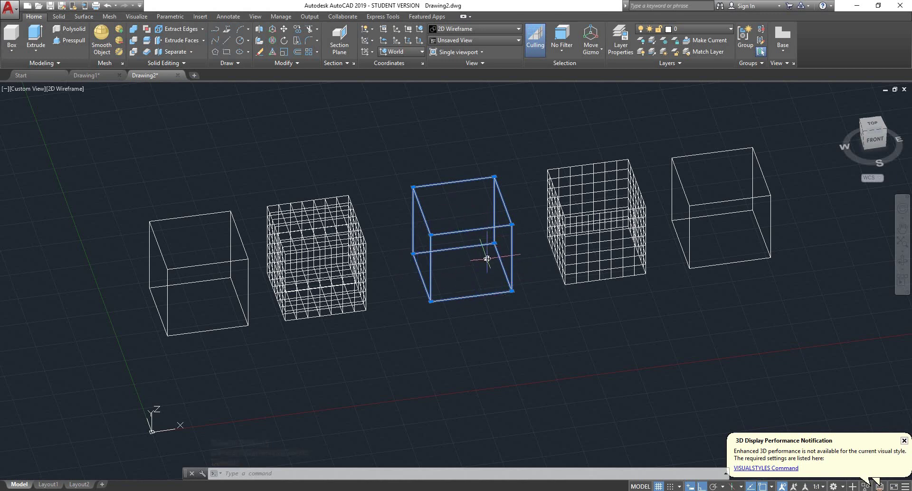
shift+middle_drag(484, 261, 521, 235)
shift+middle_drag(501, 238, 499, 247)
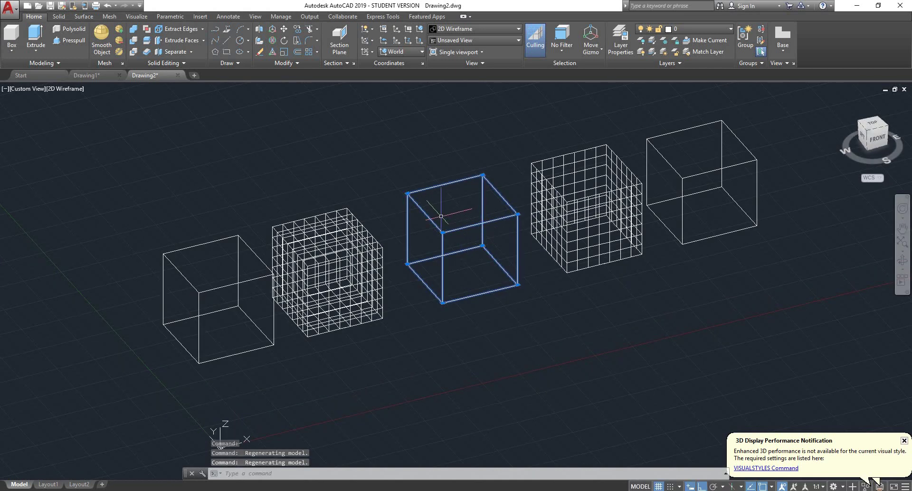
key(Escape)
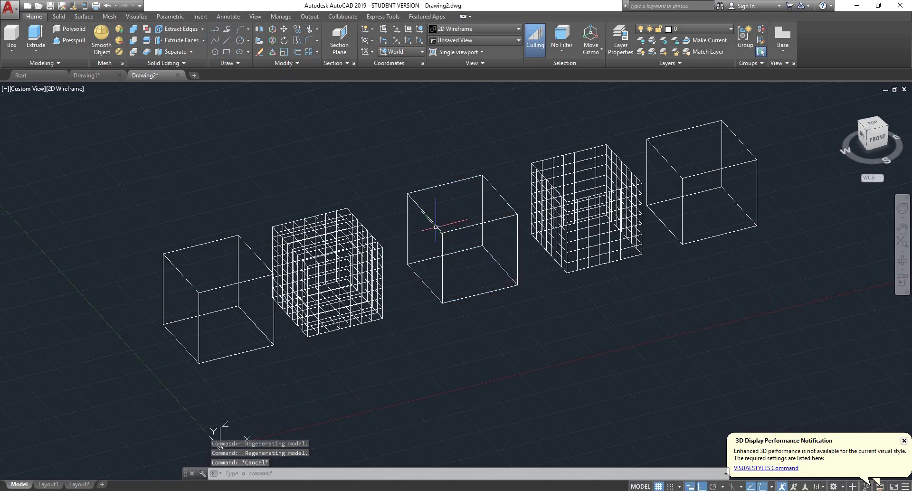
click(436, 227)
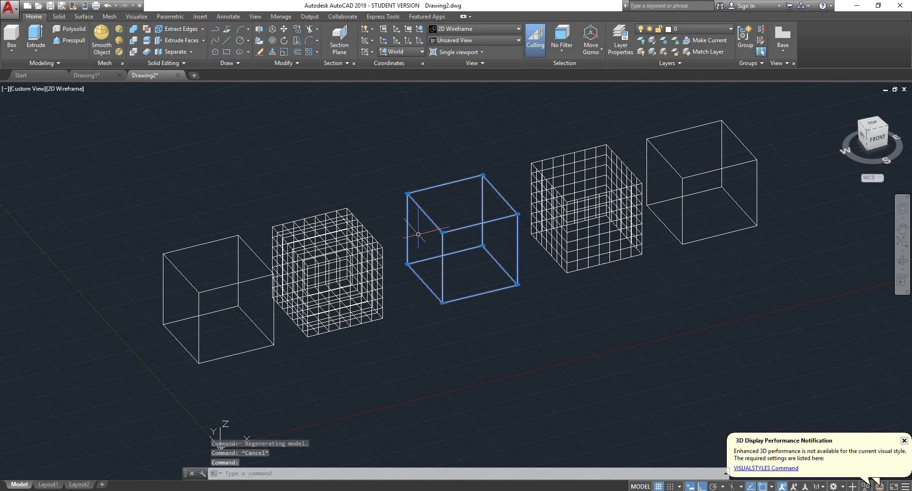
Switch the visual style to Conceptual and look over the row of shaded cubes from several angles.
click(485, 29)
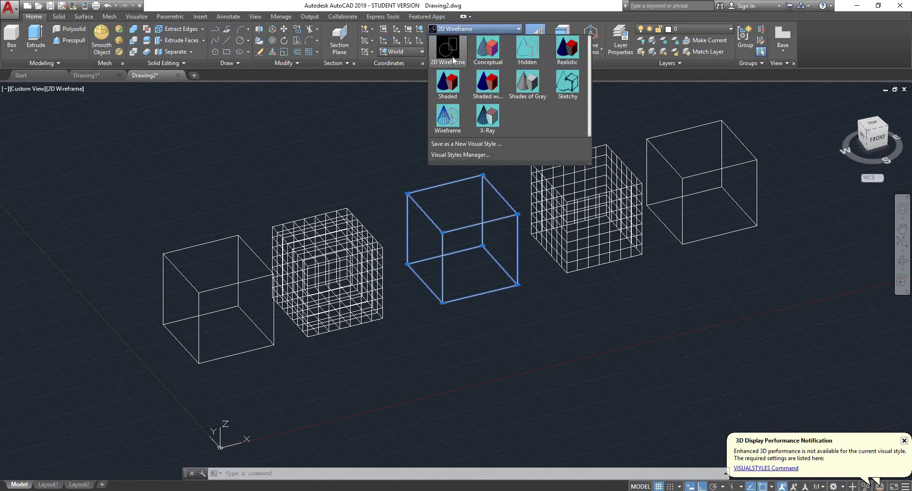
click(401, 92)
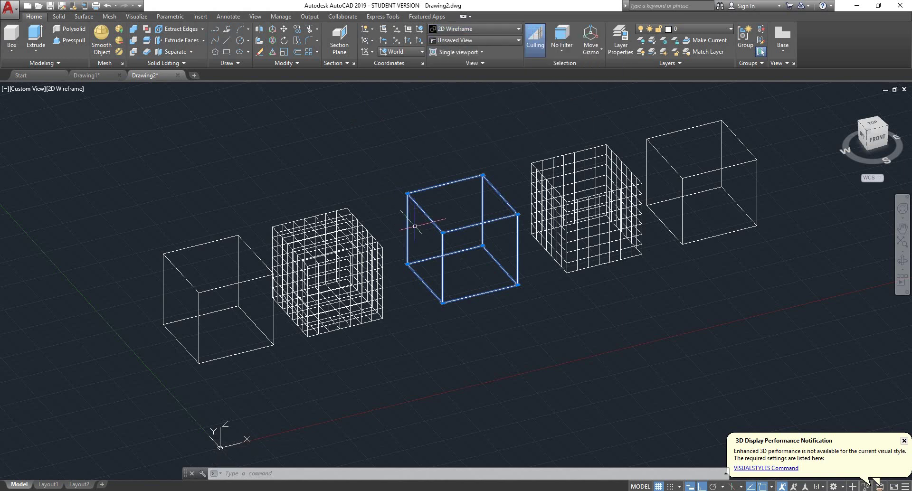
click(476, 30)
click(485, 47)
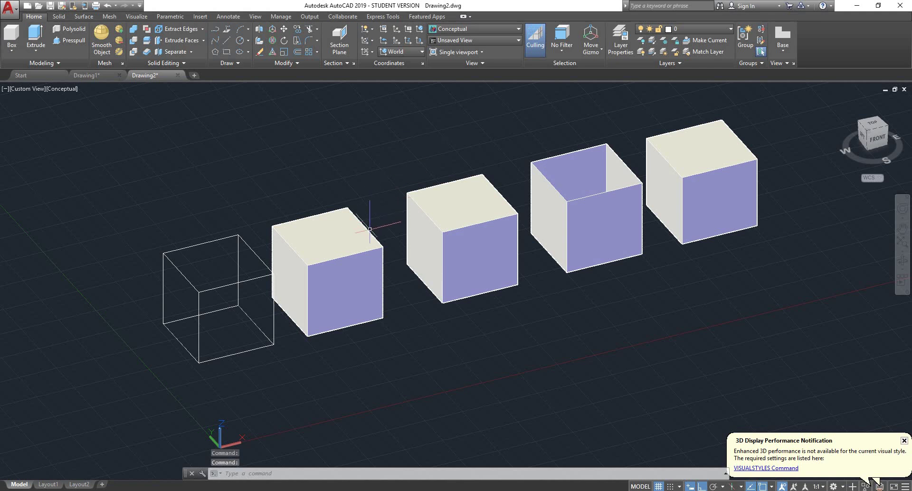
scroll(369, 229, down, 4)
scroll(379, 244, up, 3)
shift+middle_drag(489, 207, 427, 219)
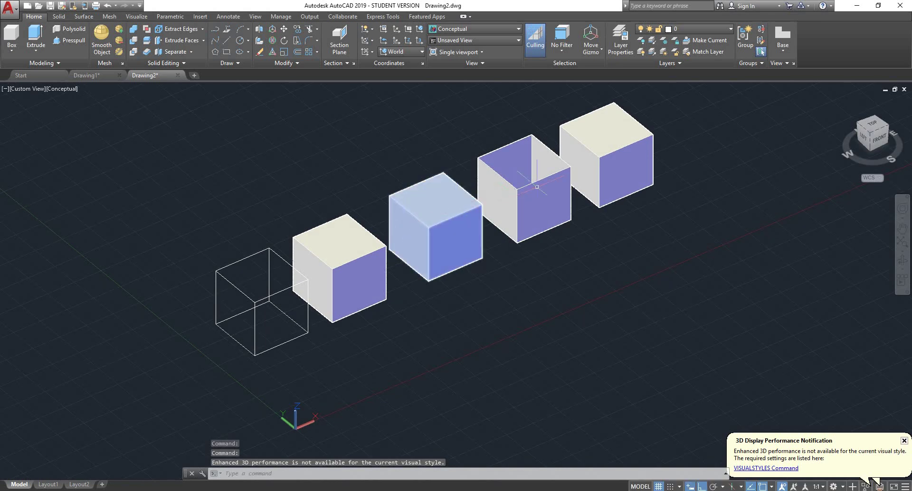
scroll(556, 194, down, 5)
scroll(590, 171, up, 4)
shift+middle_drag(567, 173, 465, 184)
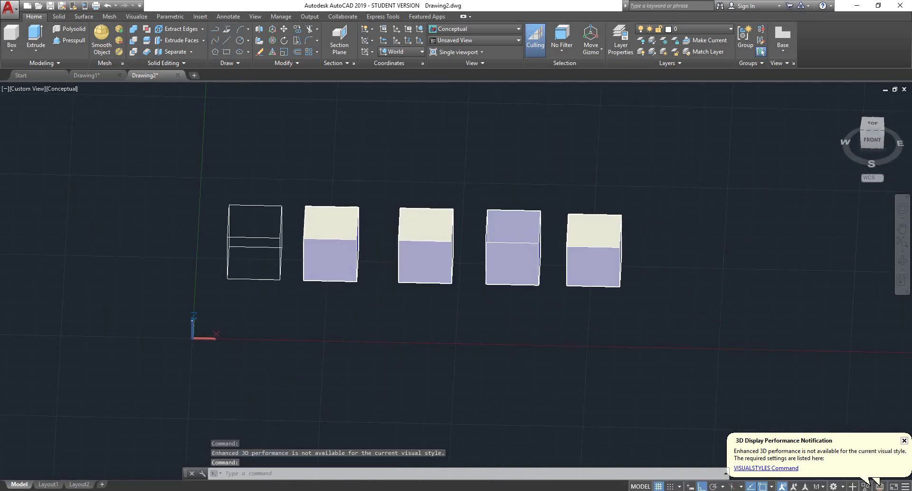
Delete all five cubes from the drawing.
scroll(675, 265, down, 2)
click(695, 194)
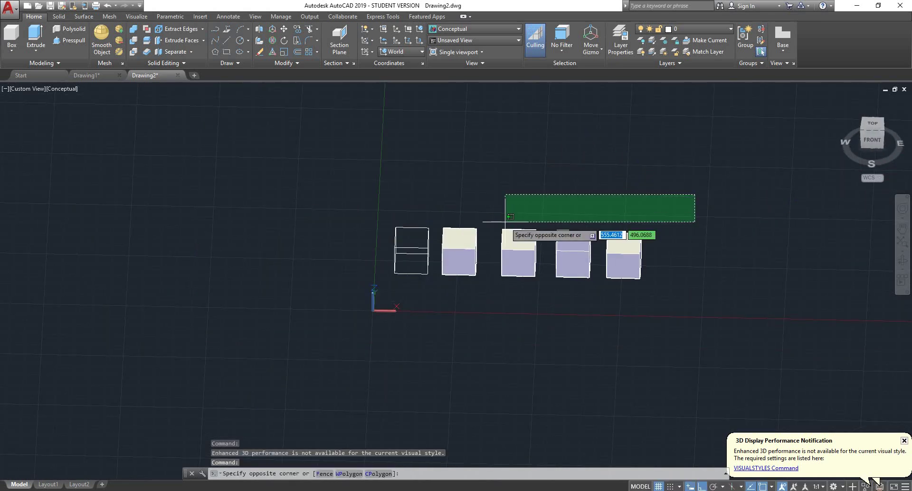
click(327, 299)
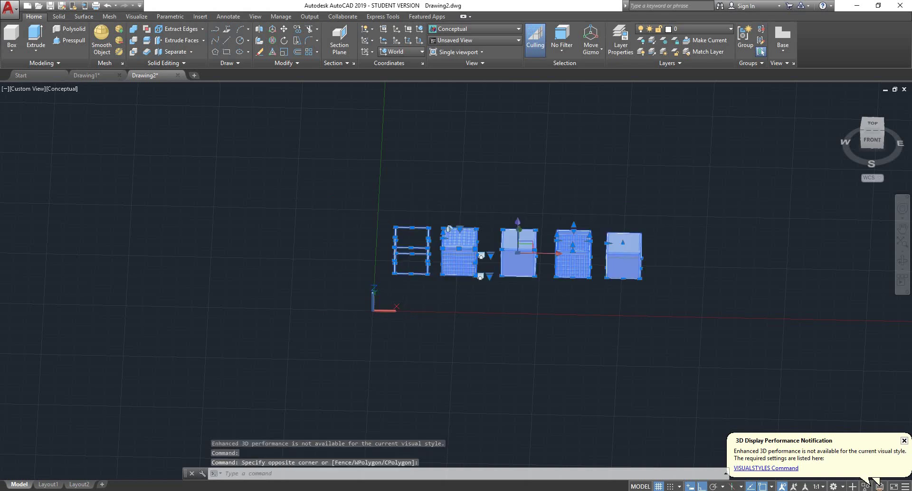
key(Delete)
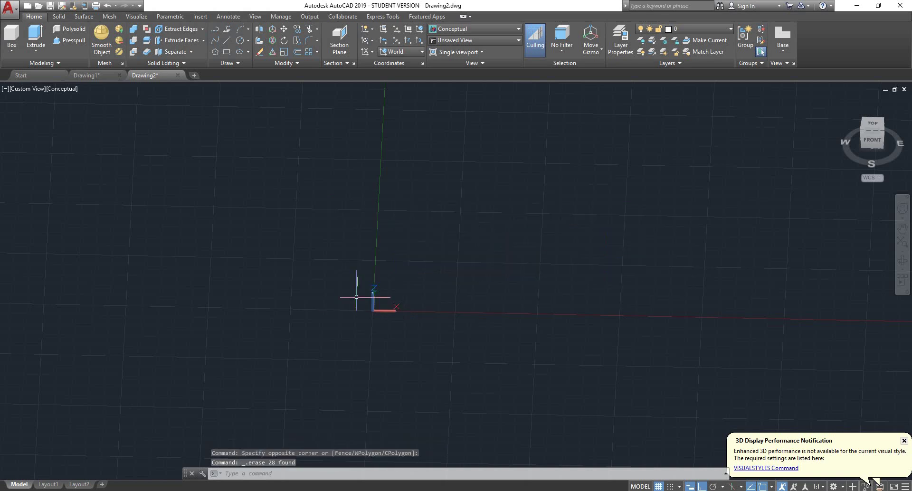
In the Top view, draw an open wavy spline above the X axis that curls back at its far end.
click(876, 127)
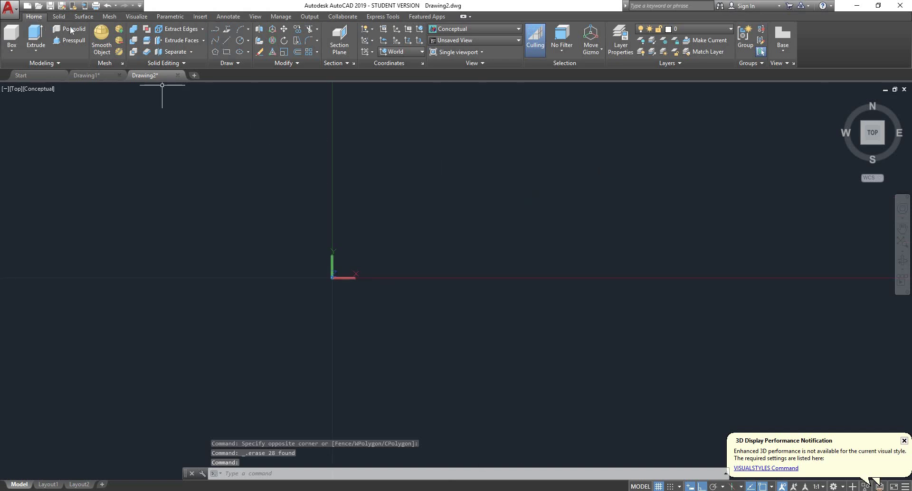
click(229, 63)
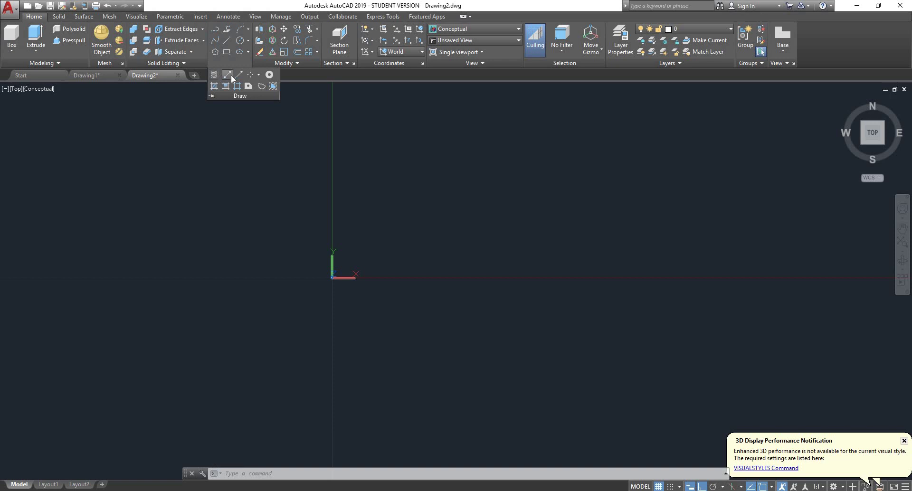
click(218, 42)
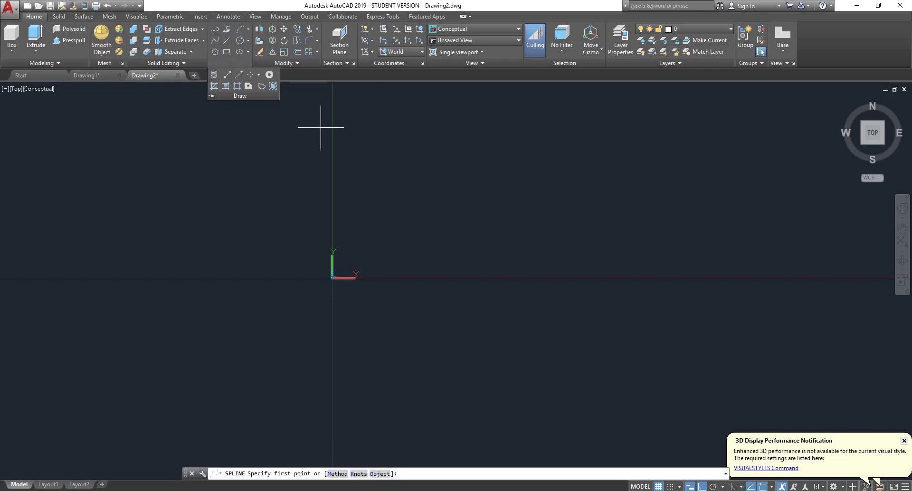
click(380, 245)
click(380, 152)
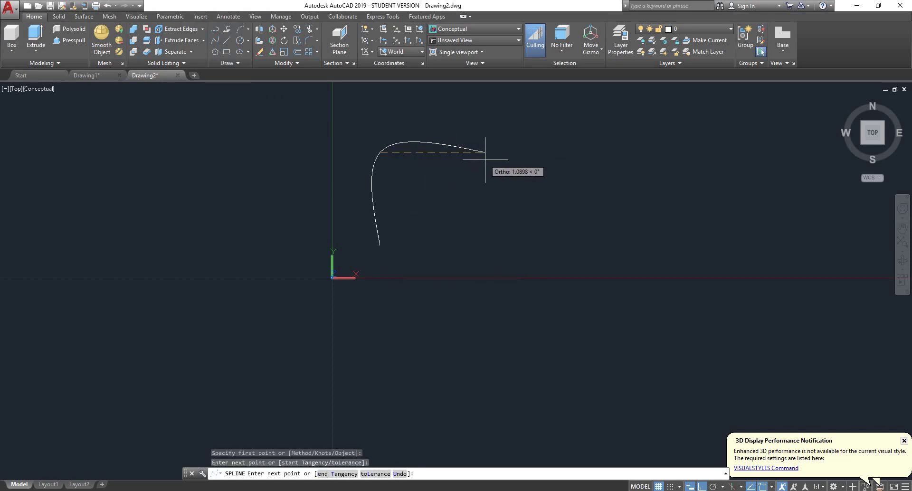
click(526, 179)
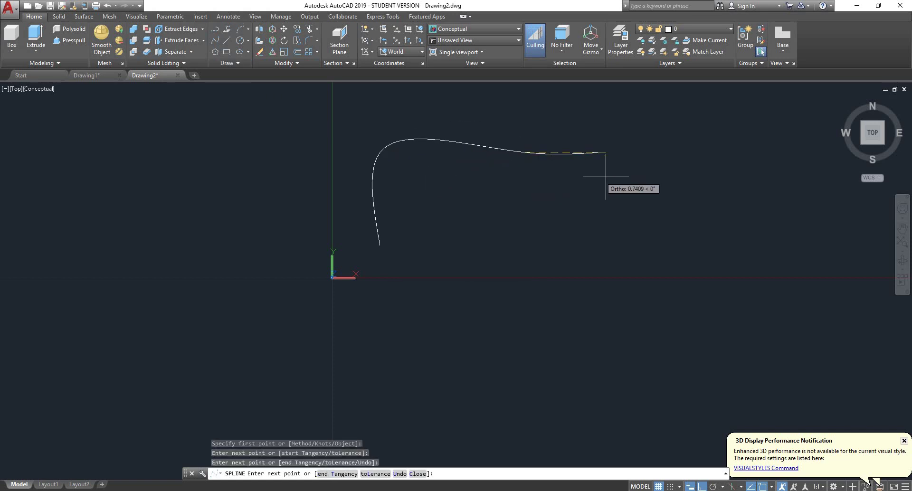
click(667, 136)
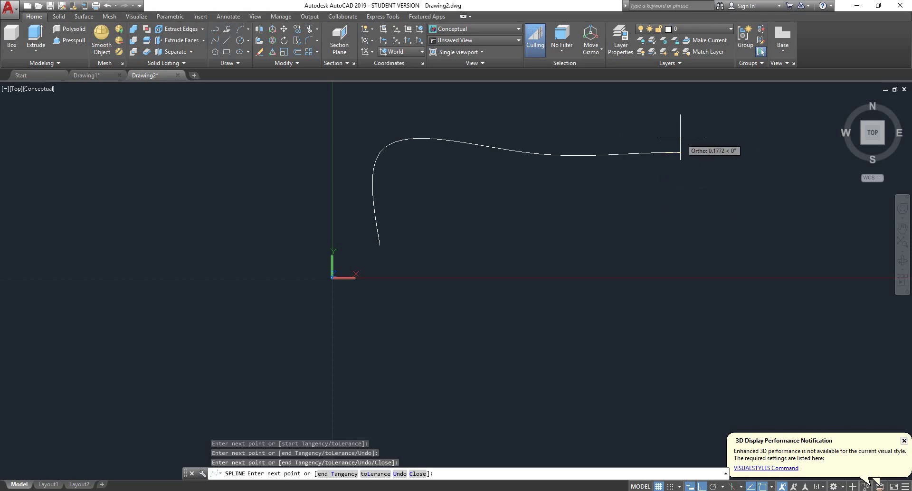
click(641, 207)
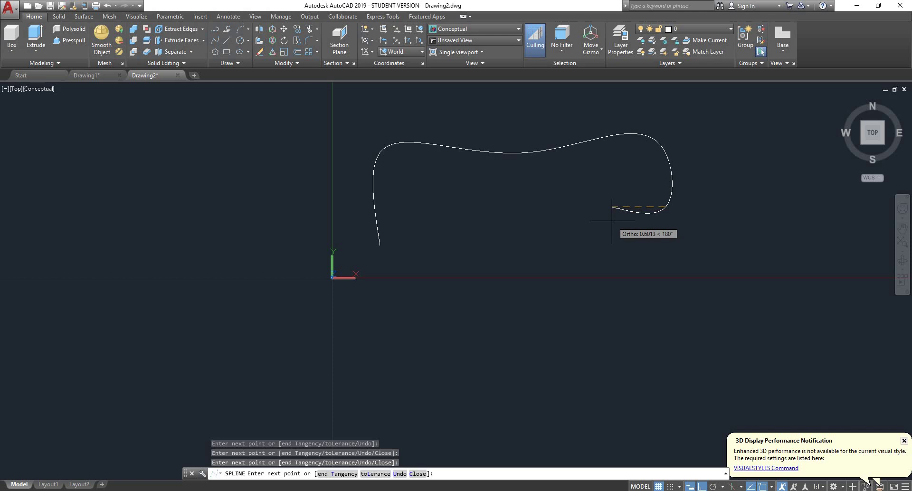
key(Return)
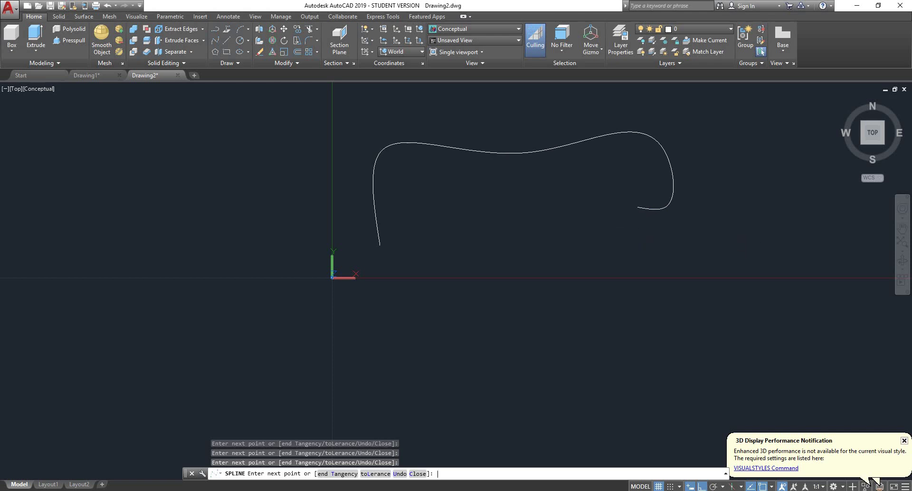
scroll(531, 185, down, 2)
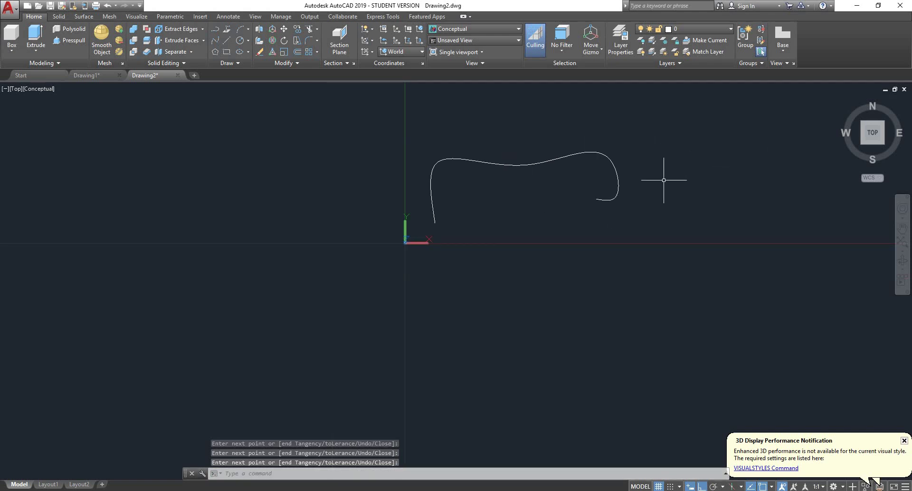
Draw a second open spline through six points with Ortho off, starting beside the first spline's start and weaving across it.
click(216, 40)
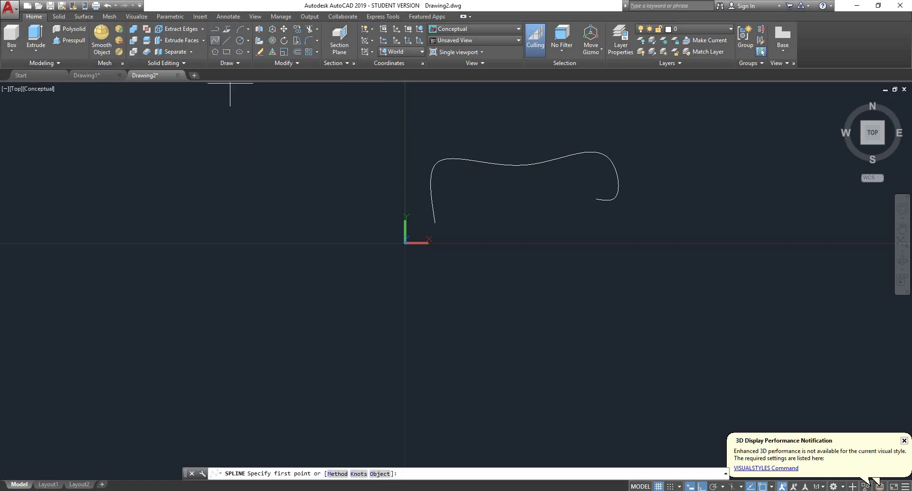
scroll(470, 180, up, 2)
click(407, 239)
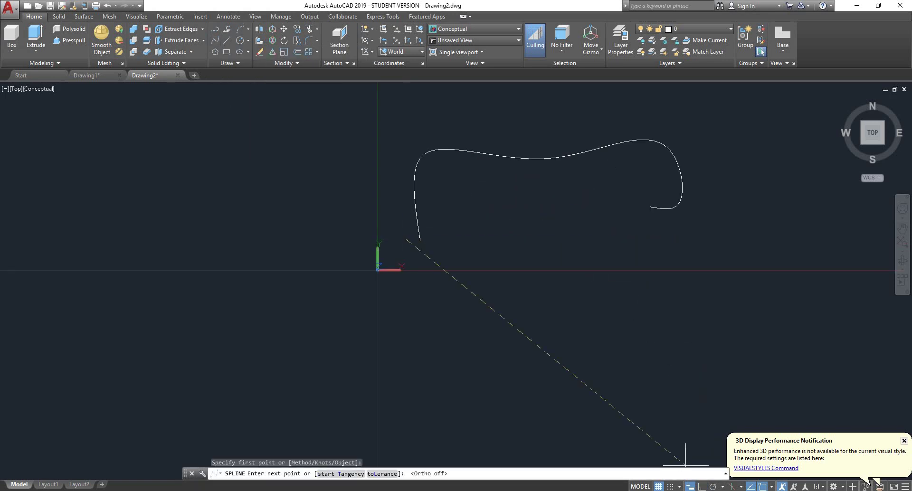
click(437, 177)
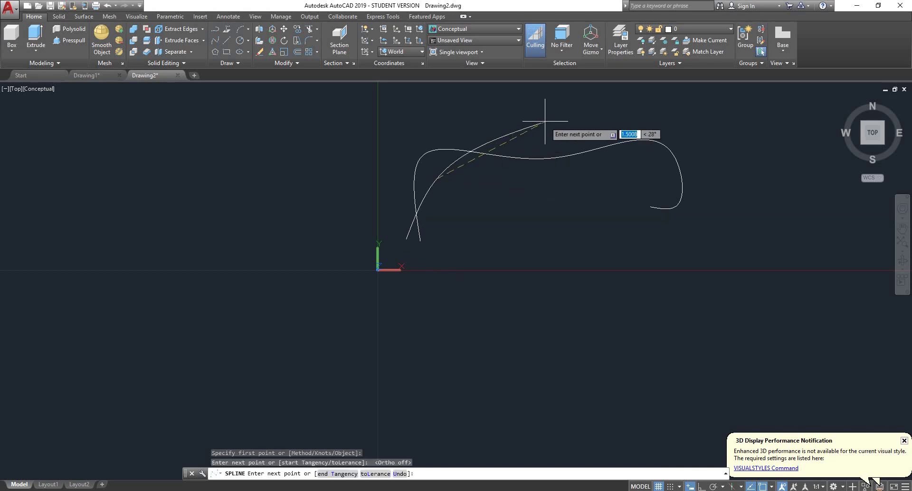
click(545, 121)
click(601, 190)
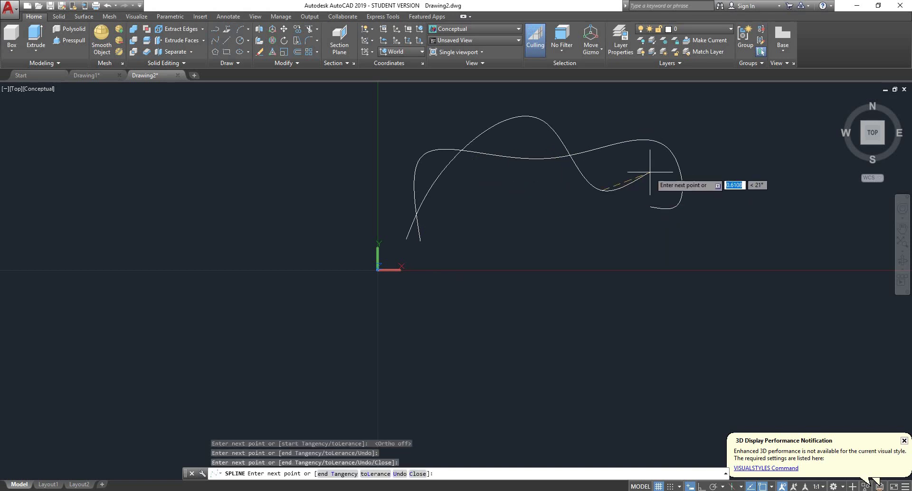
click(706, 142)
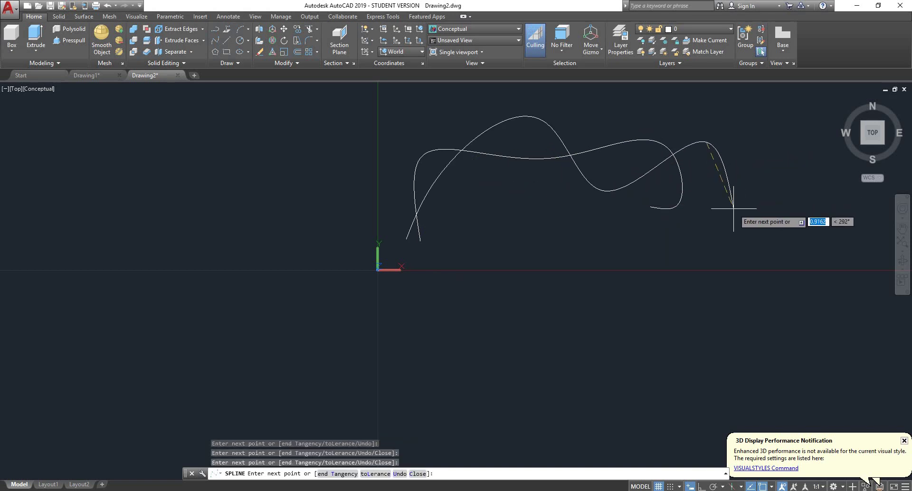
click(733, 208)
key(Return)
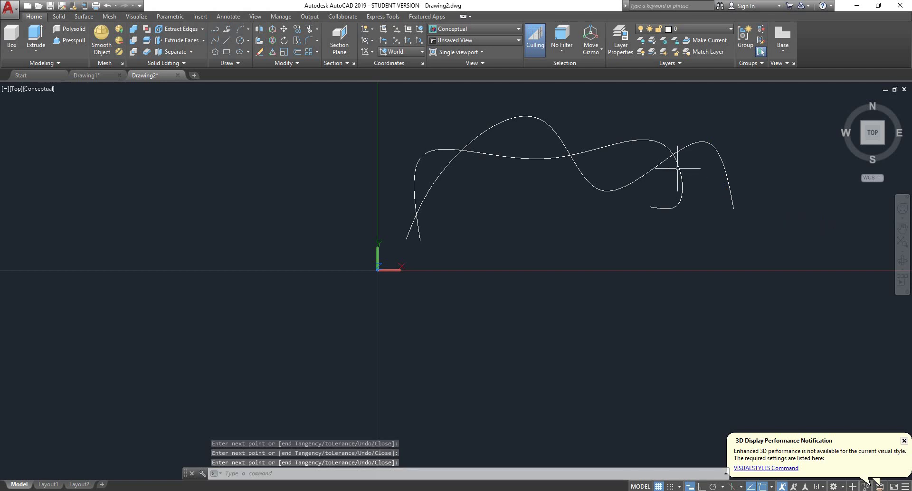
Move the second spline straight up along Z by about 5 units in the SW Isometric view, with Ortho on.
click(664, 162)
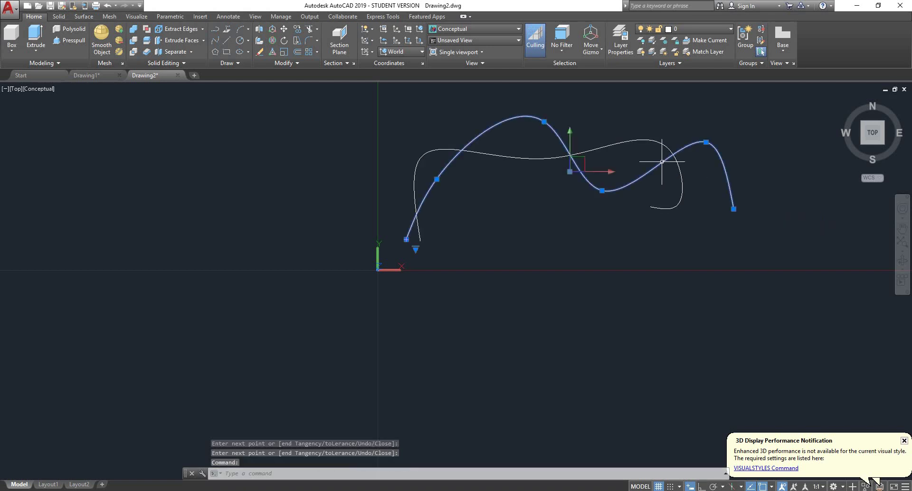
click(862, 145)
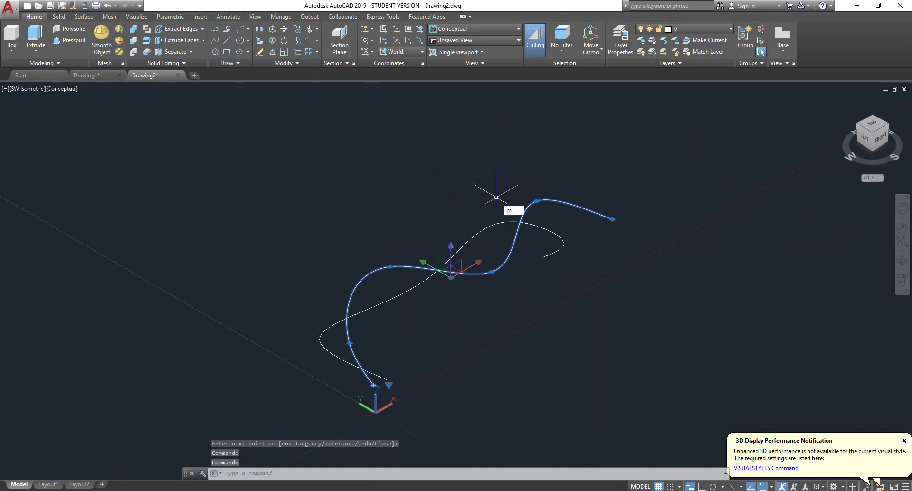
text(move)
key(Return)
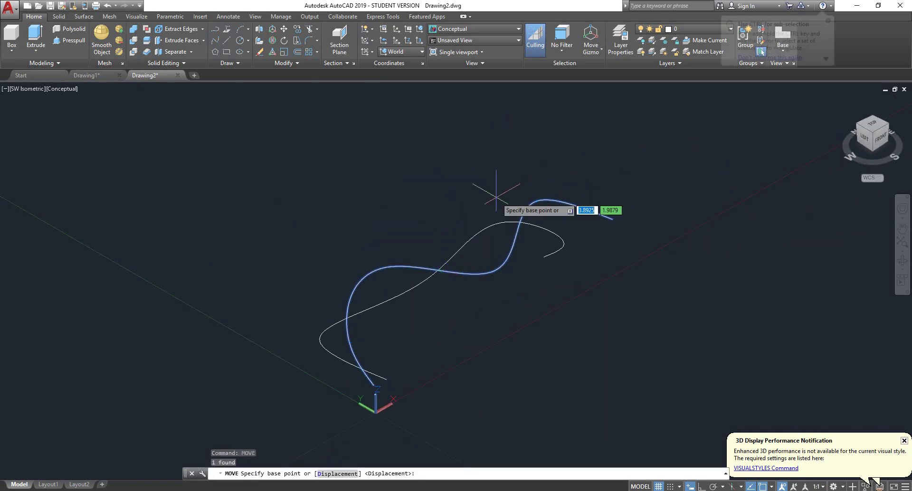
click(373, 385)
scroll(384, 186, down, 9)
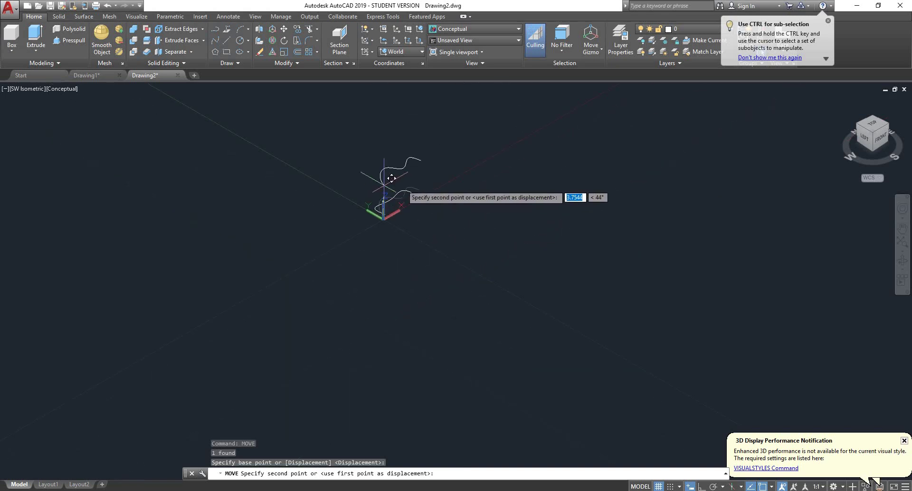
click(701, 487)
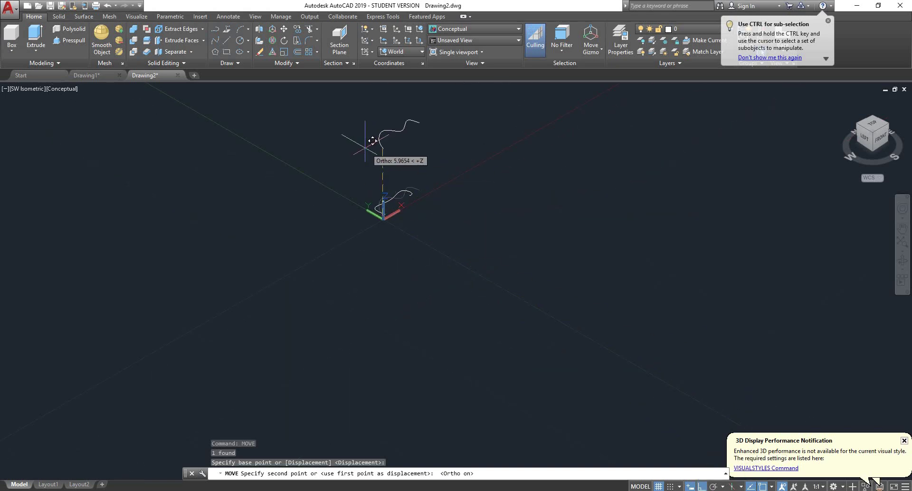
click(366, 157)
scroll(384, 166, up, 3)
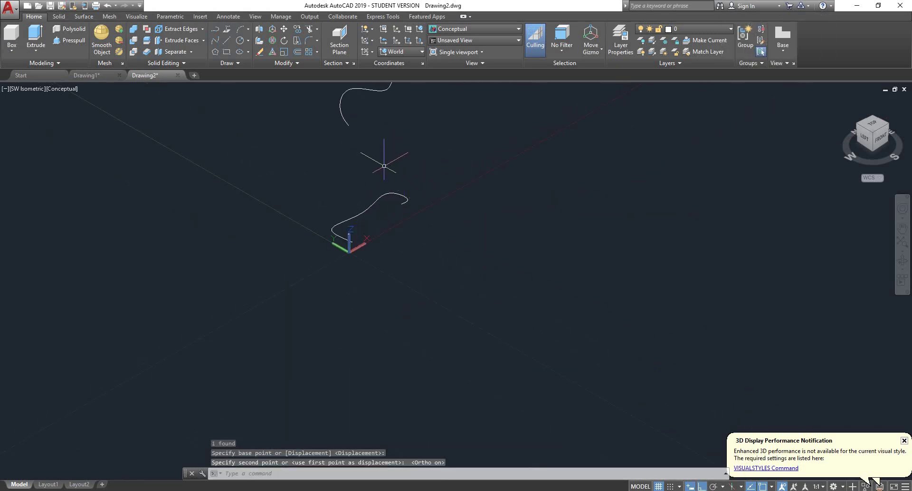
middle_drag(397, 163, 405, 224)
scroll(395, 230, up, 2)
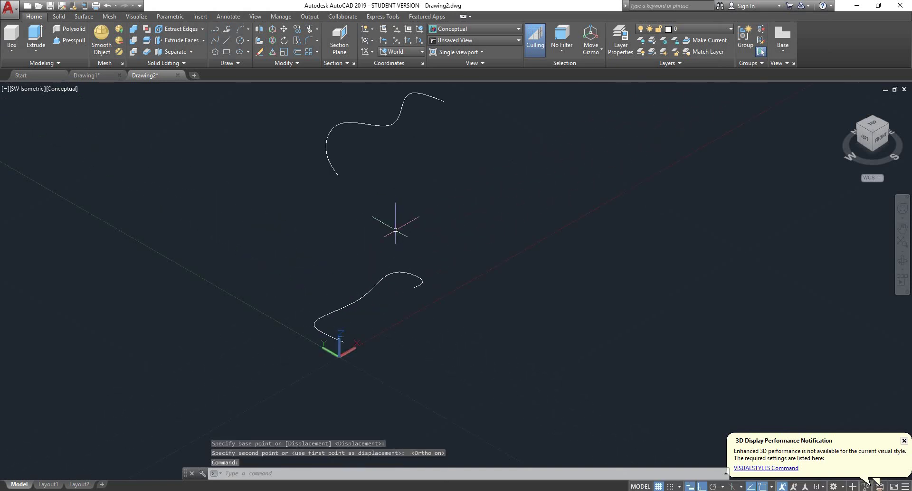
Draw two straight lines joining the upper and lower splines, one between their start points and one between their far ends.
text(l)
key(Return)
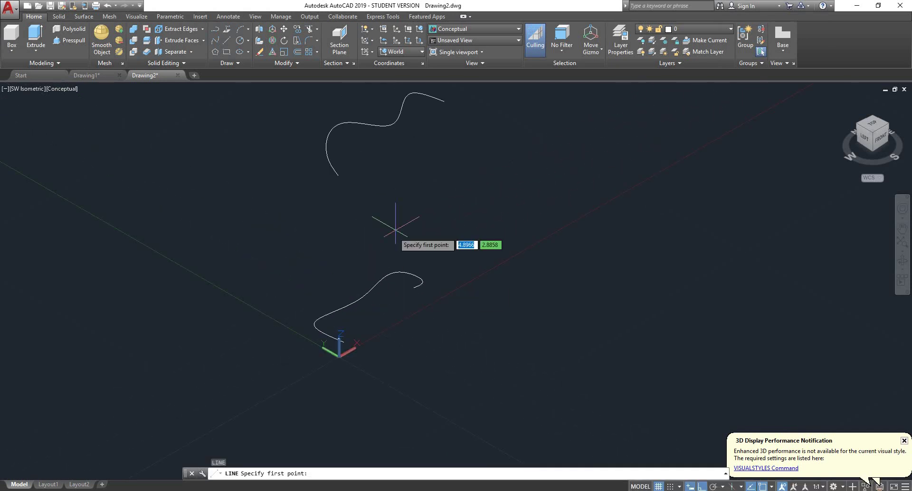
click(338, 175)
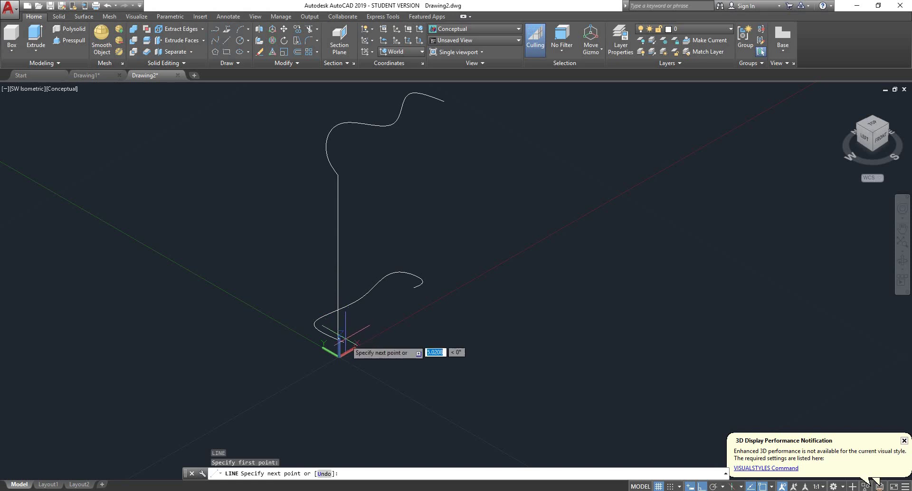
click(342, 341)
key(Return)
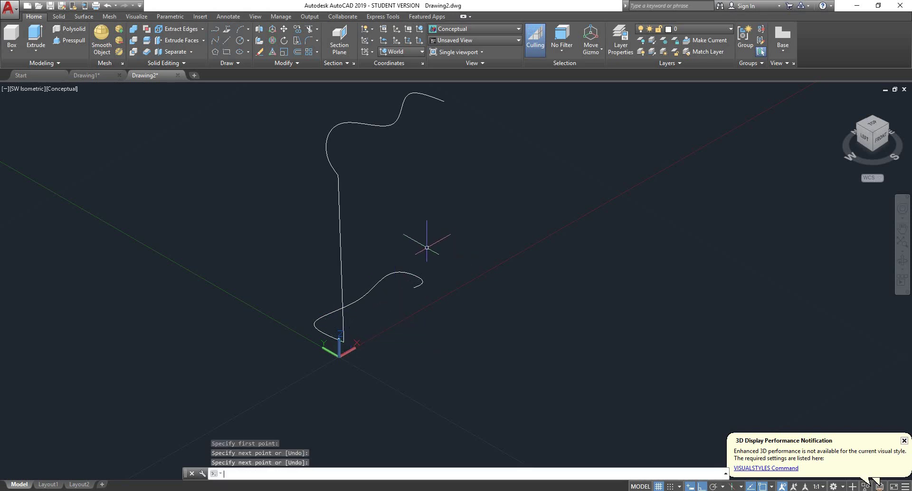
key(Return)
click(414, 287)
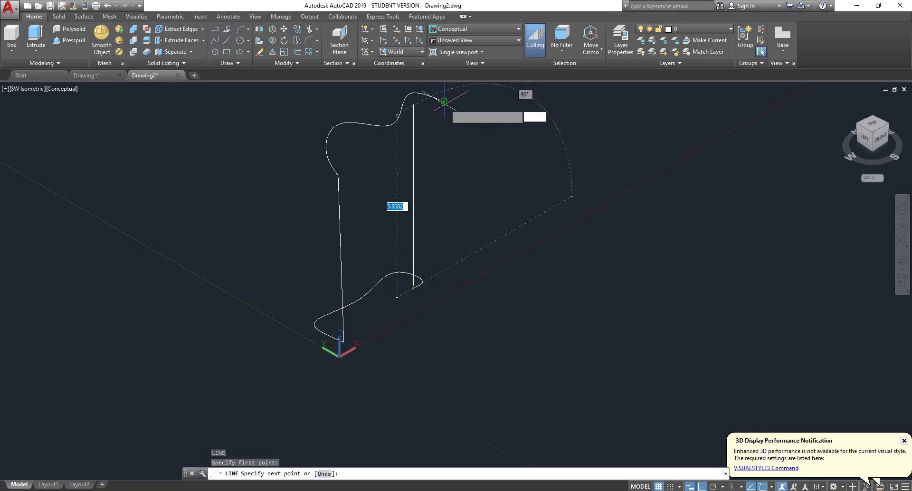
click(445, 103)
key(Return)
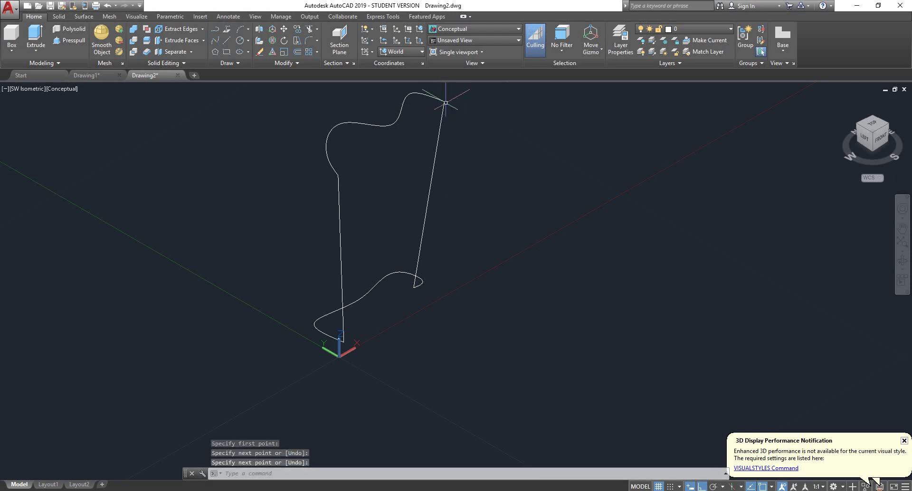
Create a network surface with the two splines as first-direction curves and the two connecting lines as second-direction curves.
shift+middle_drag(492, 149, 833, 160)
shift+middle_drag(470, 206, 503, 179)
scroll(468, 164, down, 4)
scroll(477, 143, up, 3)
scroll(525, 126, down, 2)
scroll(513, 130, up, 4)
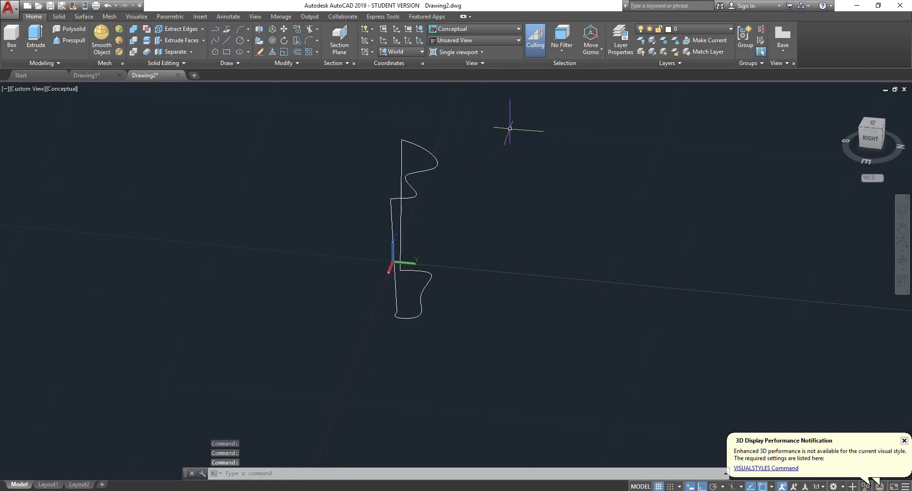
click(78, 18)
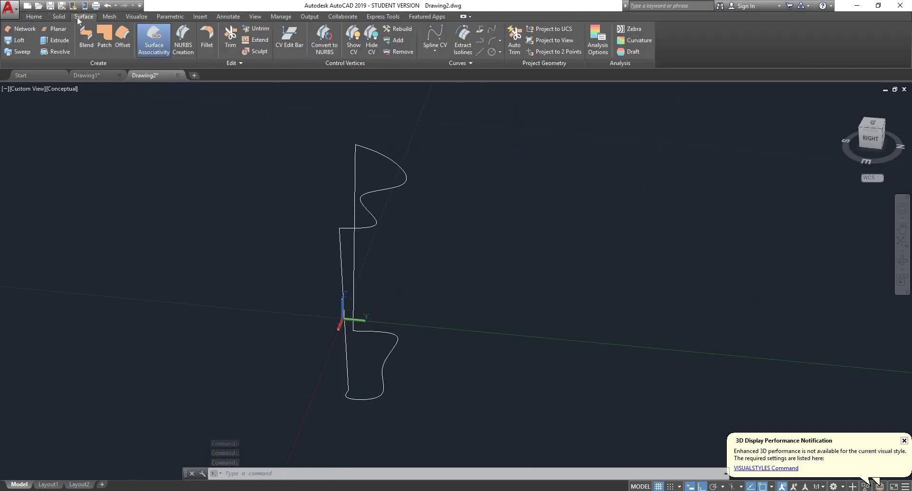
click(26, 29)
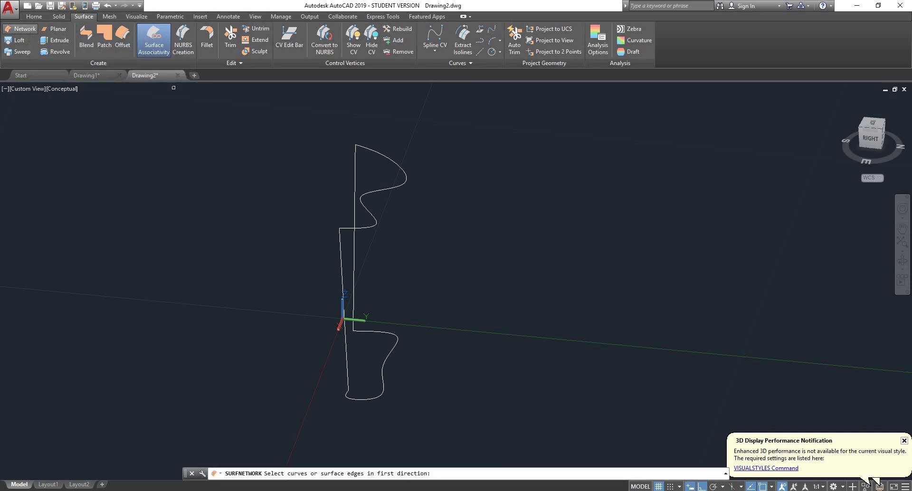
click(384, 367)
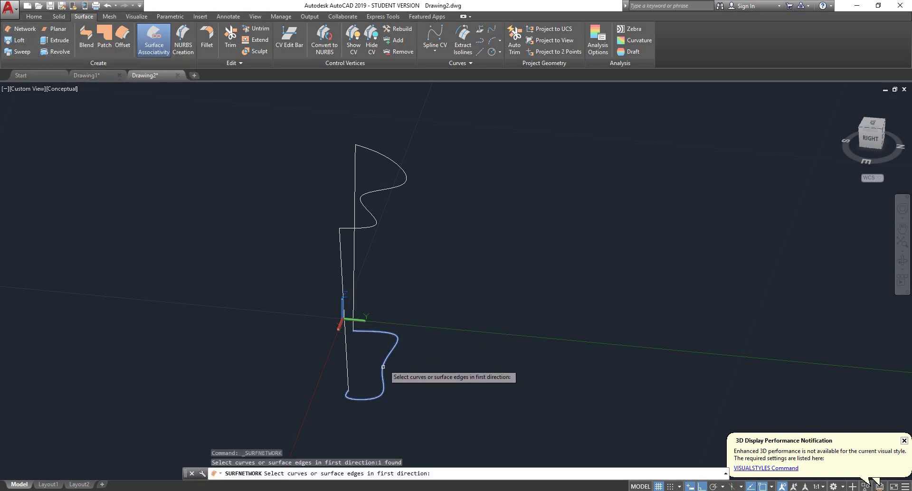
click(392, 188)
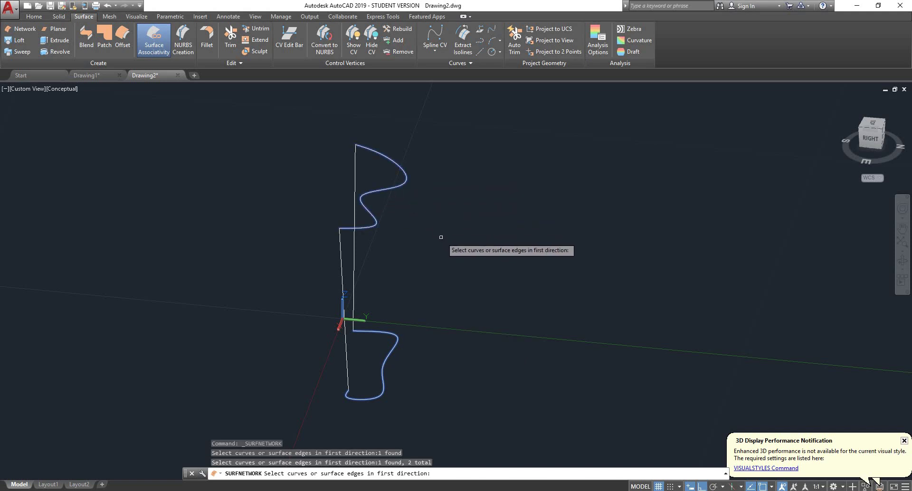
key(Return)
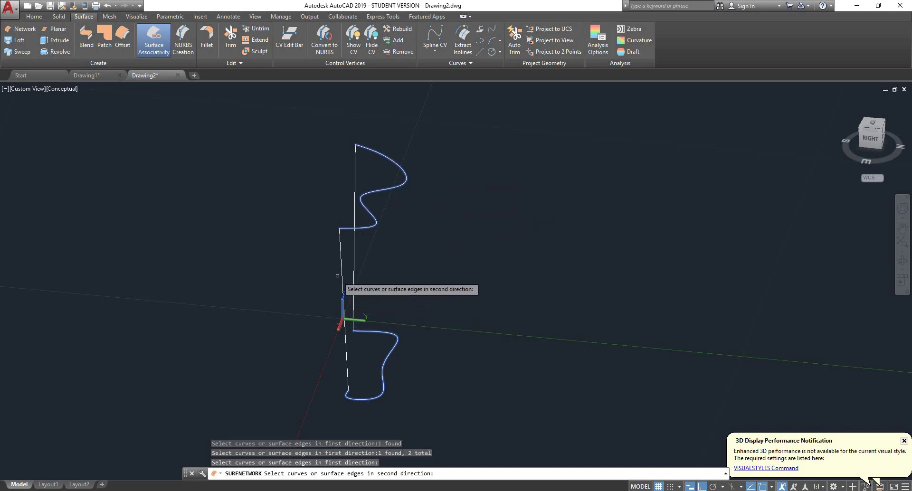
click(342, 288)
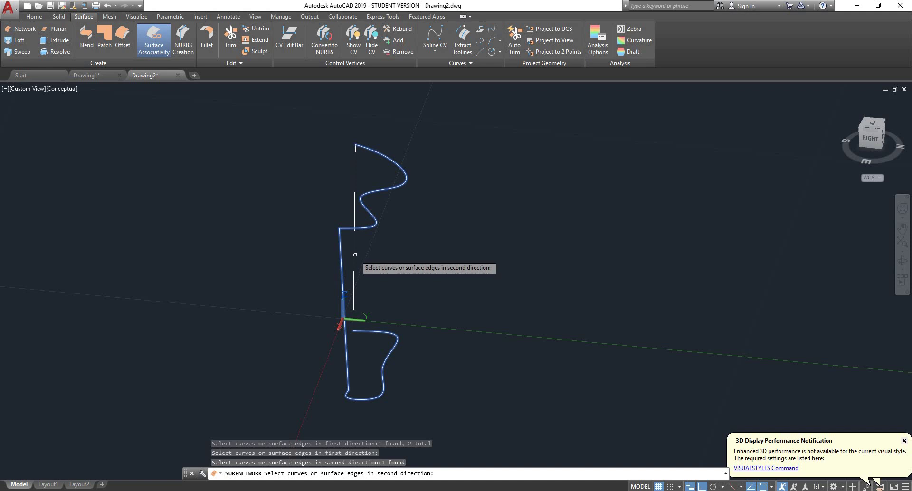
click(355, 256)
key(Return)
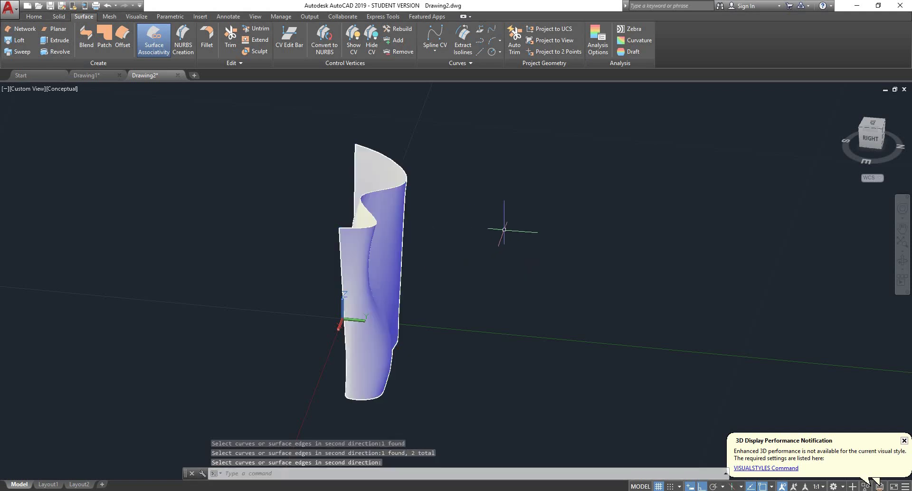
Examine the curved network surface from several angles and distances.
shift+middle_drag(501, 228, 441, 258)
shift+middle_drag(461, 227, 543, 222)
shift+middle_drag(463, 264, 218, 337)
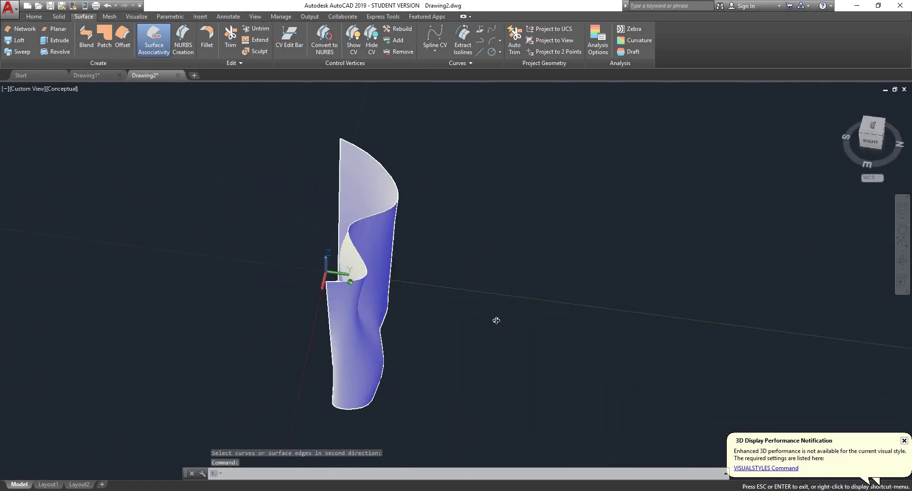
shift+middle_drag(405, 282, 442, 258)
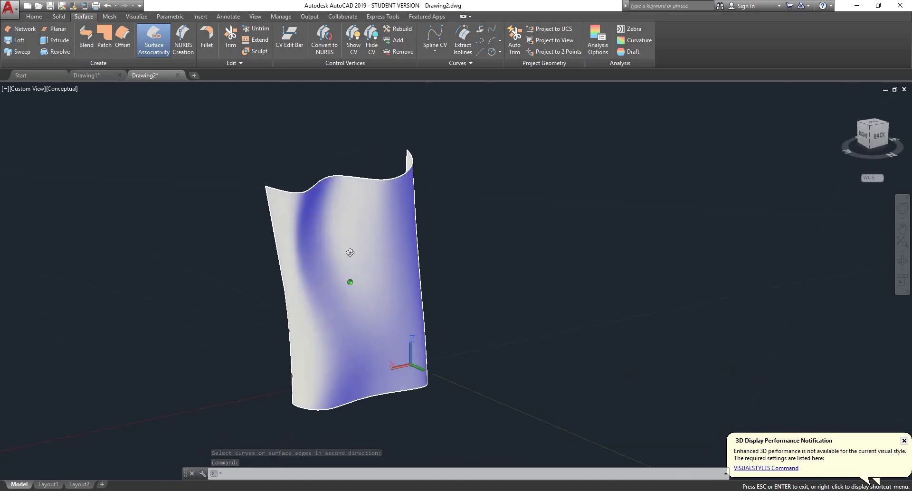
shift+middle_drag(350, 252, 282, 244)
shift+middle_drag(463, 196, 604, 252)
shift+middle_drag(668, 247, 512, 291)
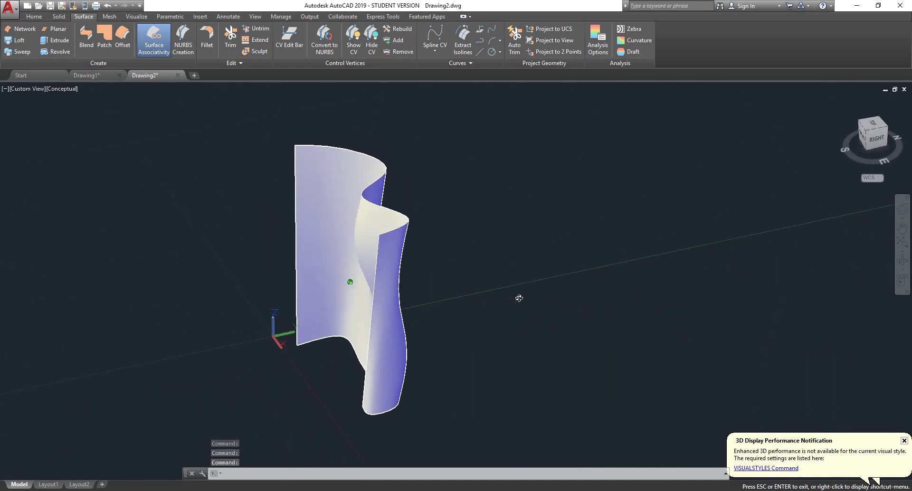
scroll(456, 279, down, 3)
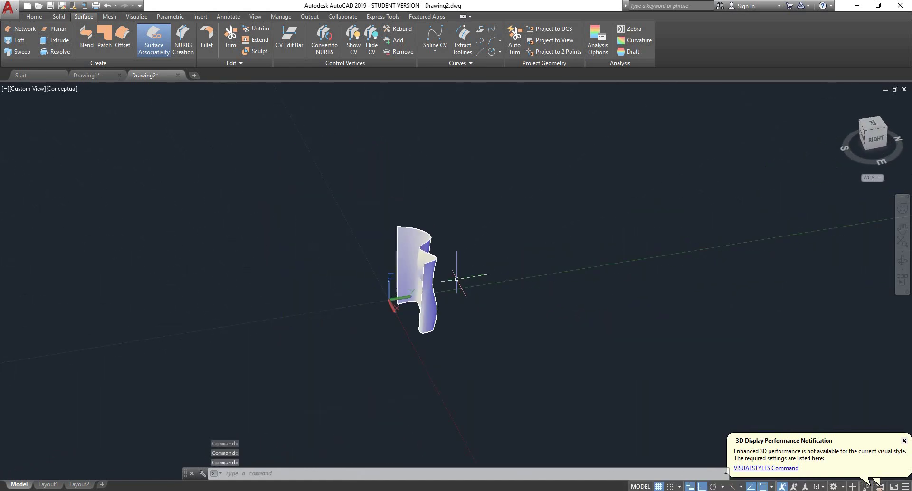
scroll(417, 264, up, 3)
scroll(421, 265, down, 2)
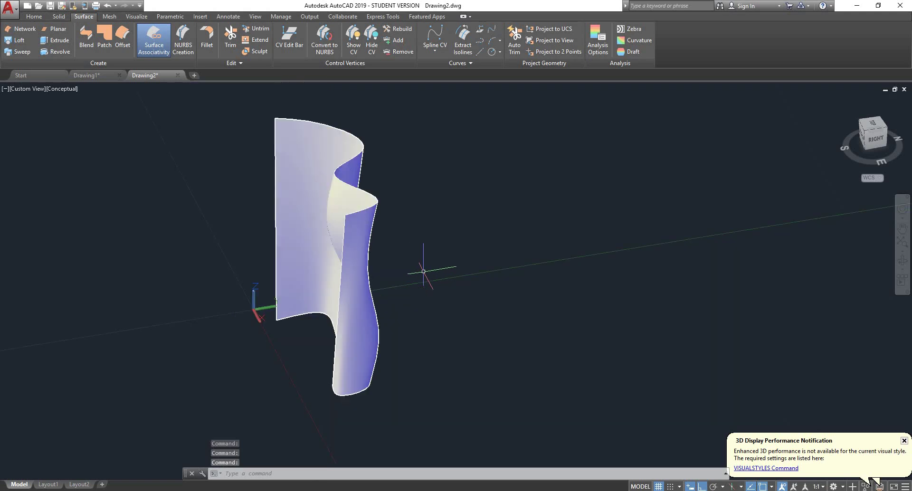
shift+middle_drag(421, 265, 503, 257)
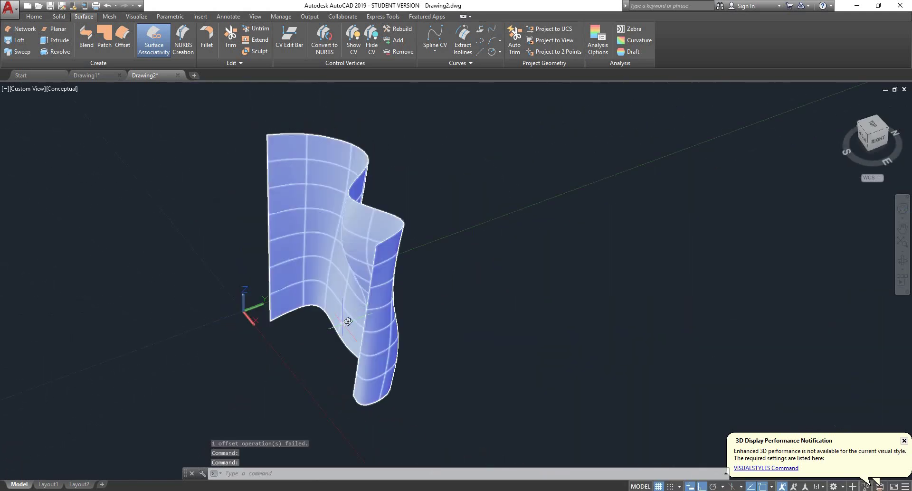
shift+middle_drag(349, 317, 362, 342)
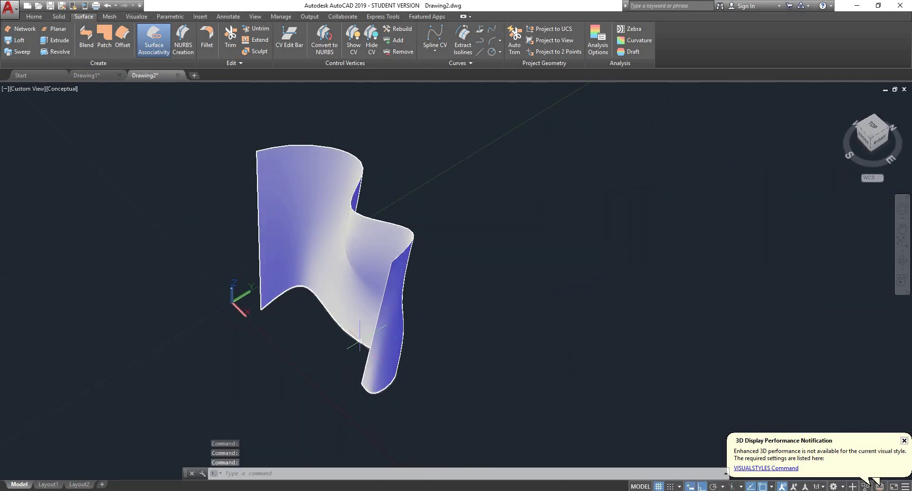